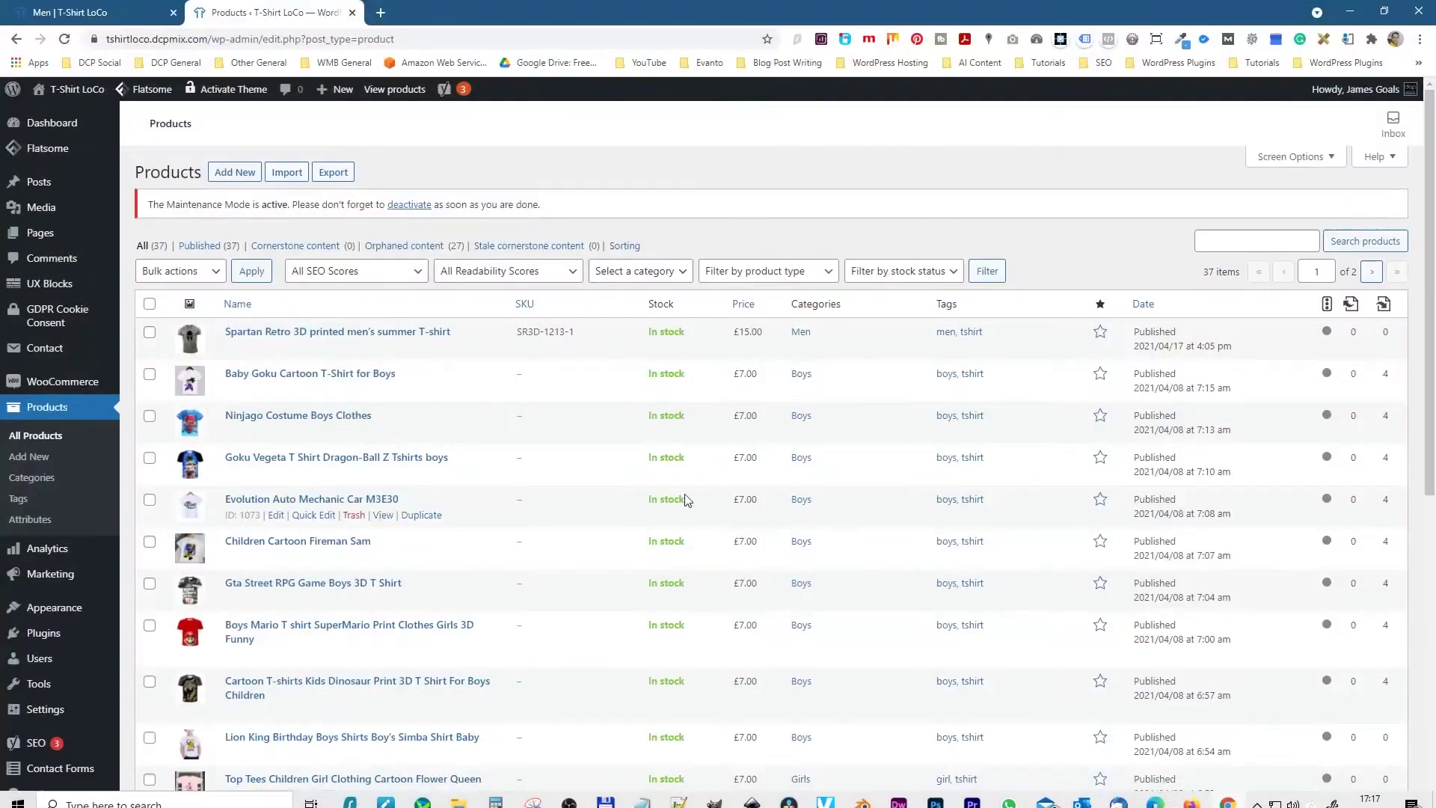
- Switch to the storefront's Men category page listing four £15.00 T-shirts
click(101, 32)
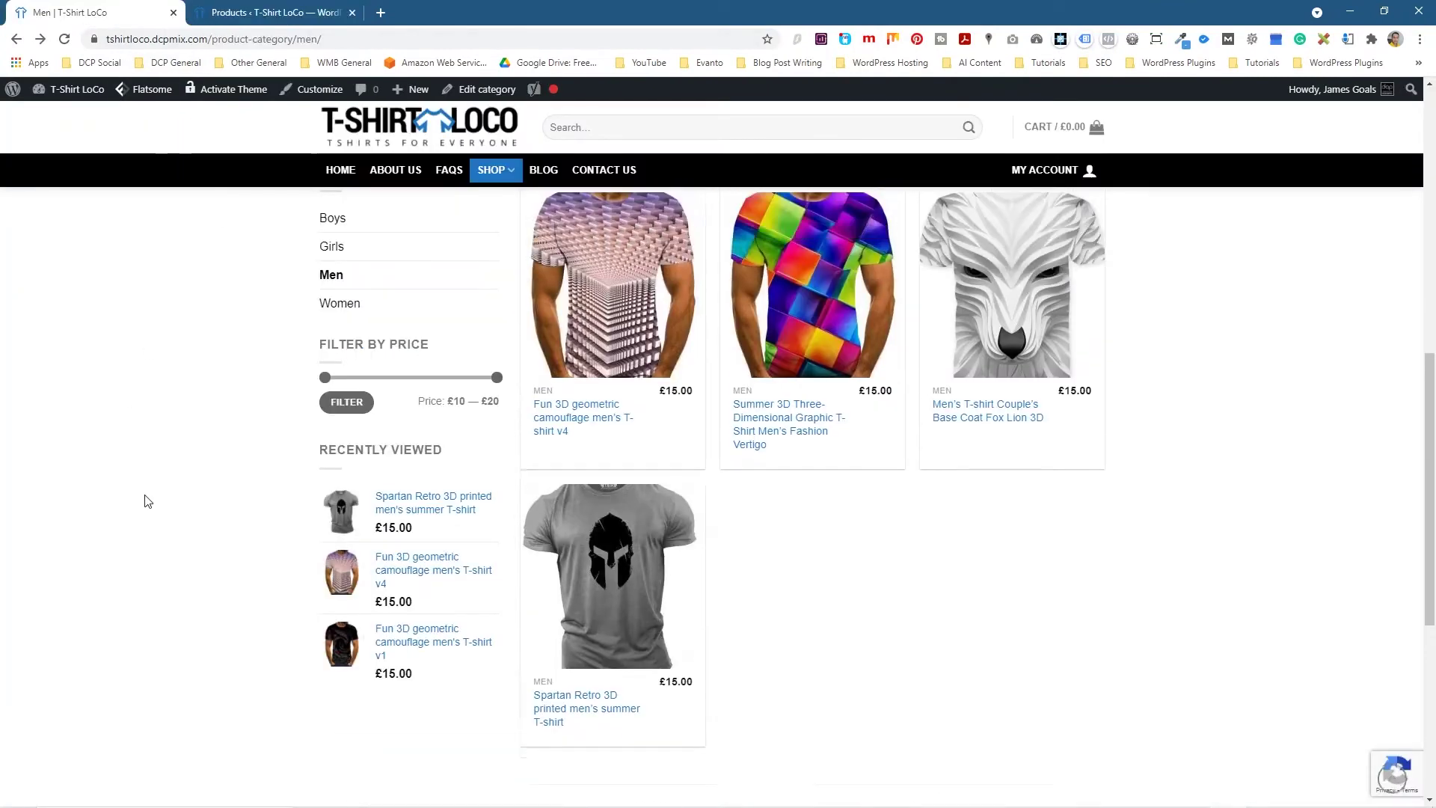
mouse_move(617, 590)
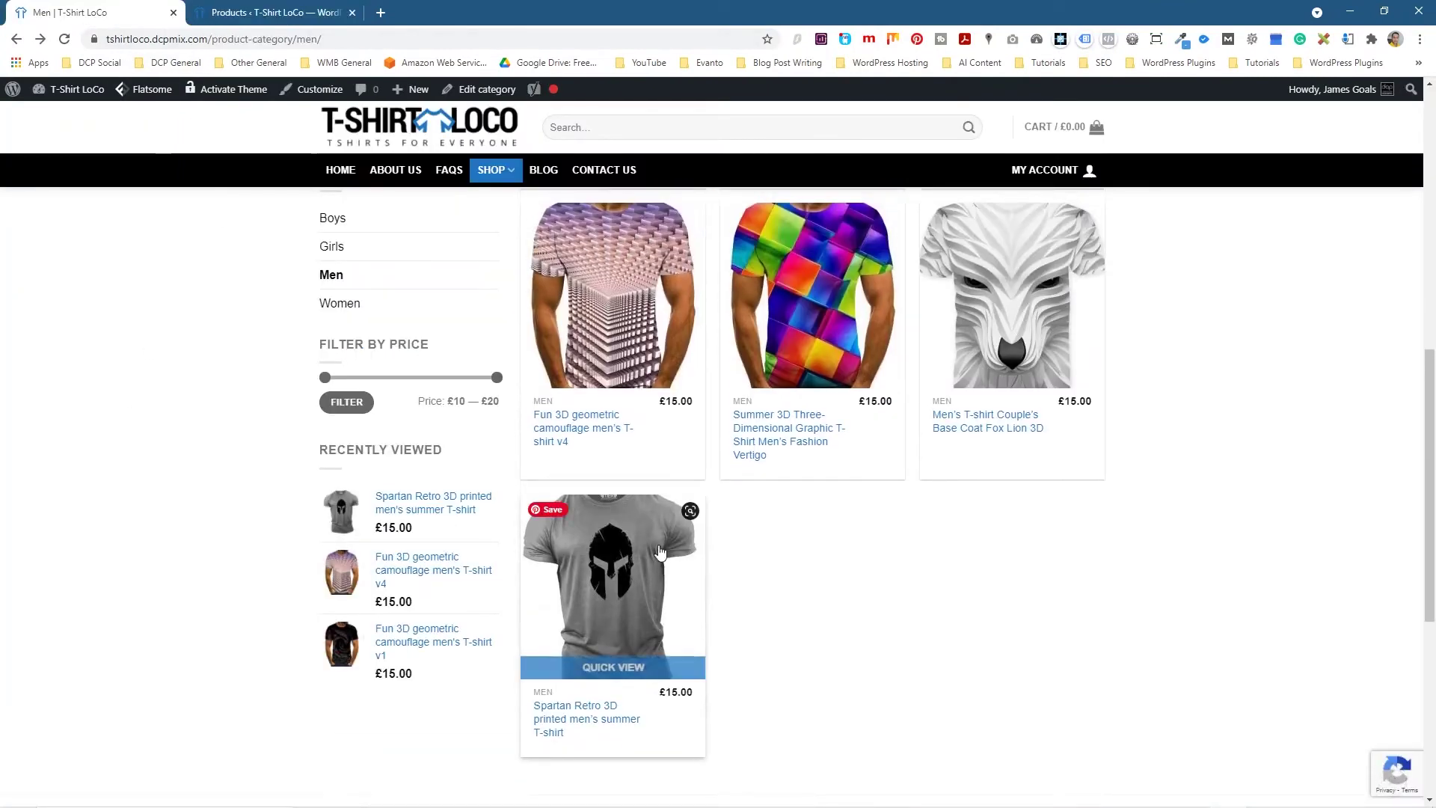
click(624, 573)
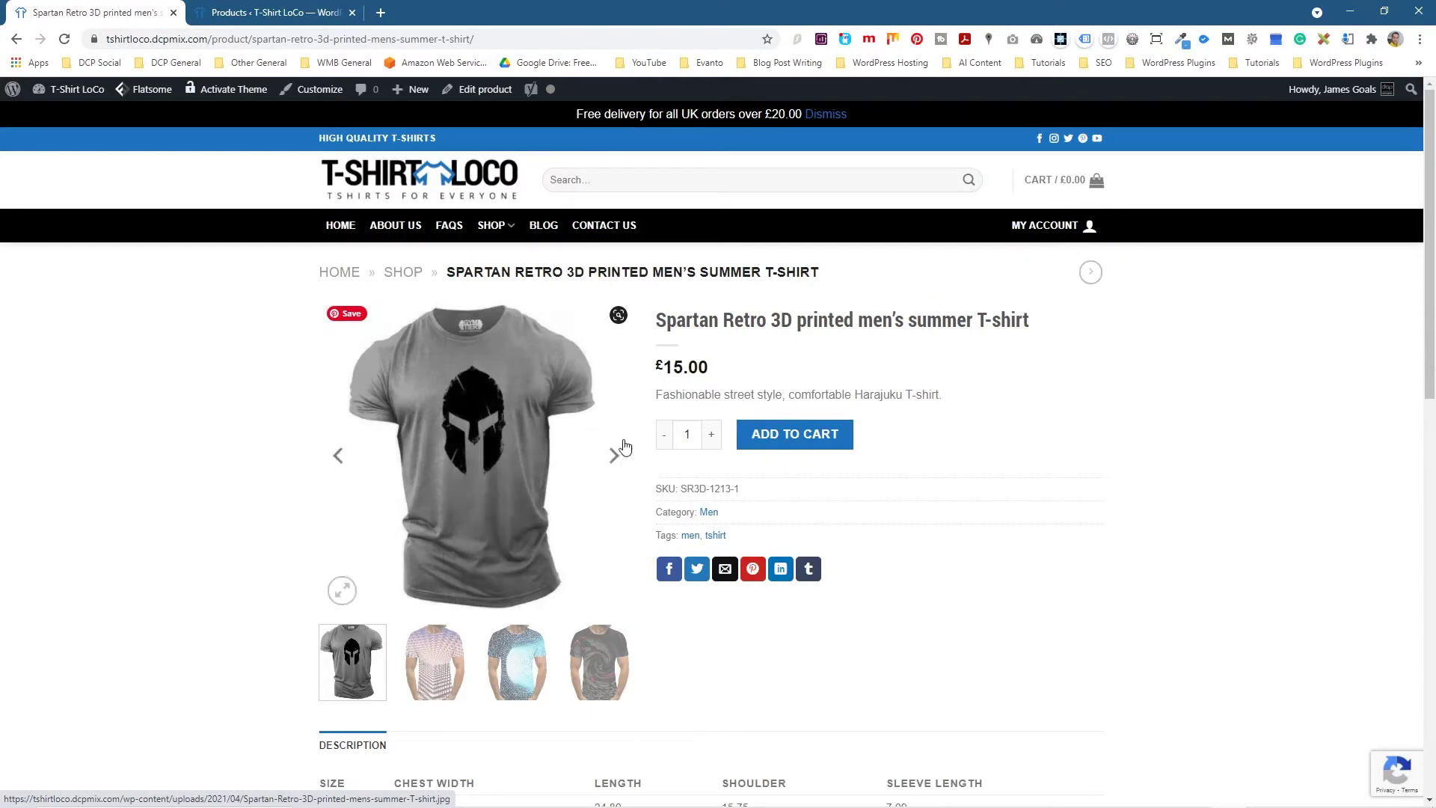
drag(692, 322, 873, 322)
click(739, 369)
drag(692, 394, 916, 394)
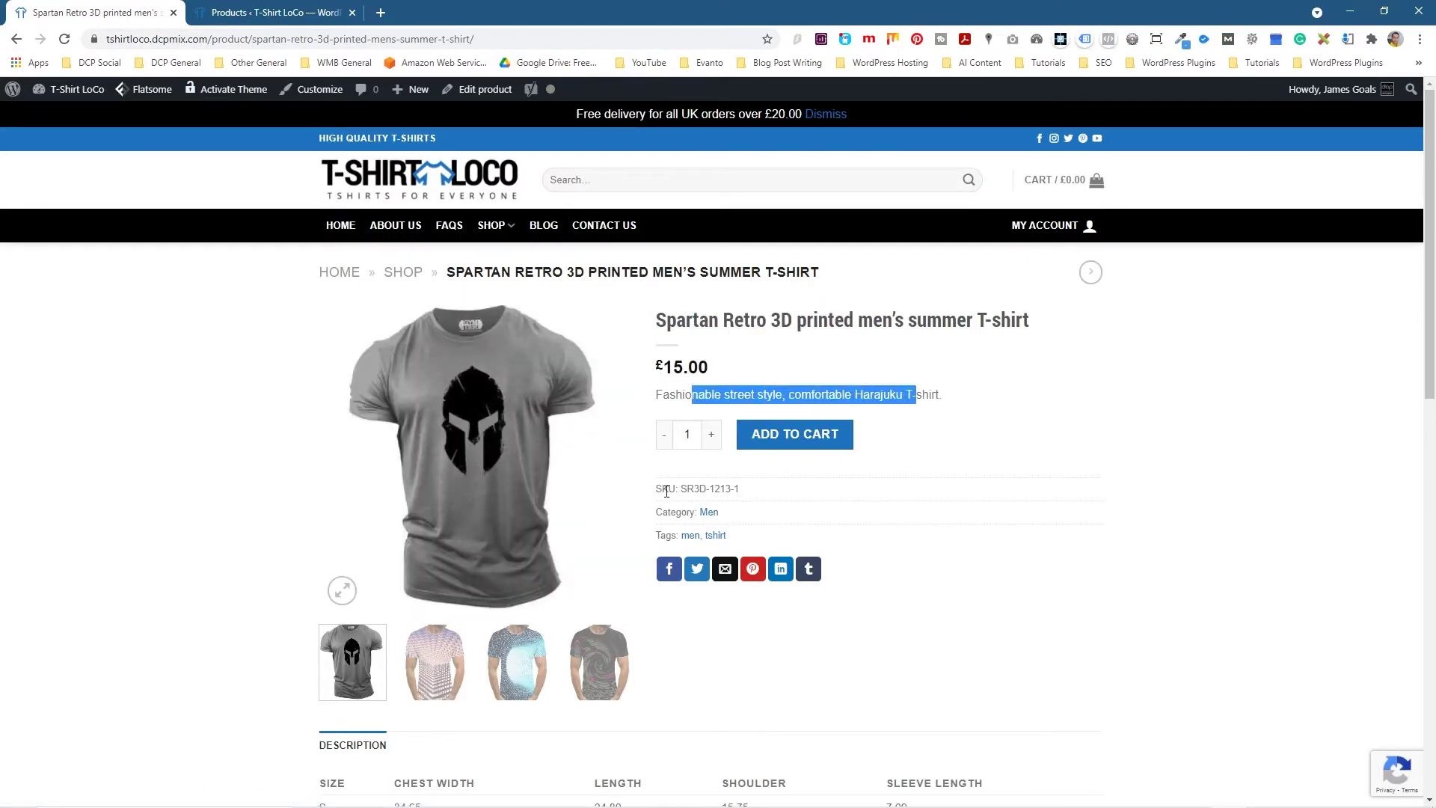
drag(662, 488, 718, 489)
drag(671, 536, 718, 535)
scroll(544, 658, down, 1)
click(434, 563)
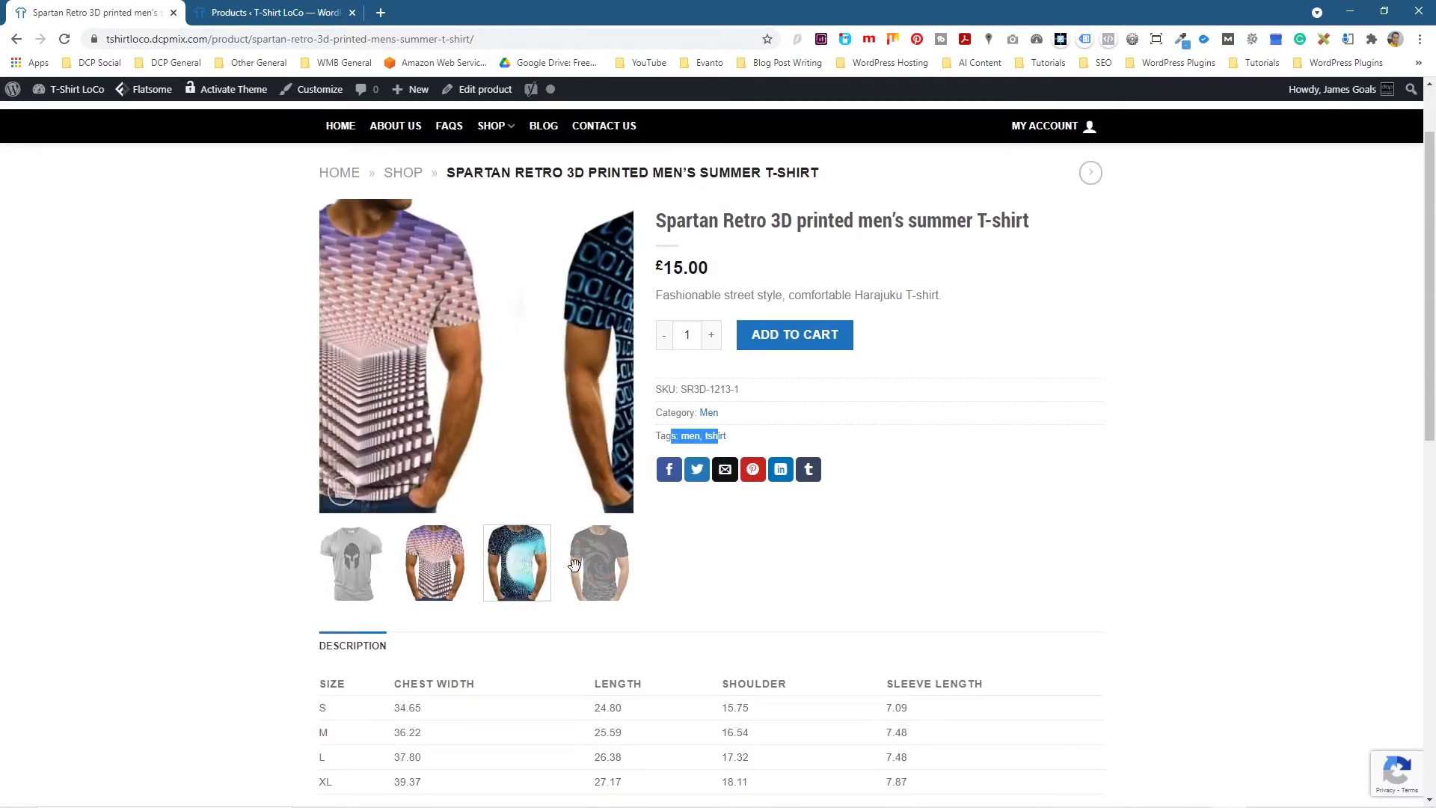
click(599, 562)
click(435, 562)
click(371, 575)
scroll(382, 628, down, 2)
drag(327, 486, 934, 612)
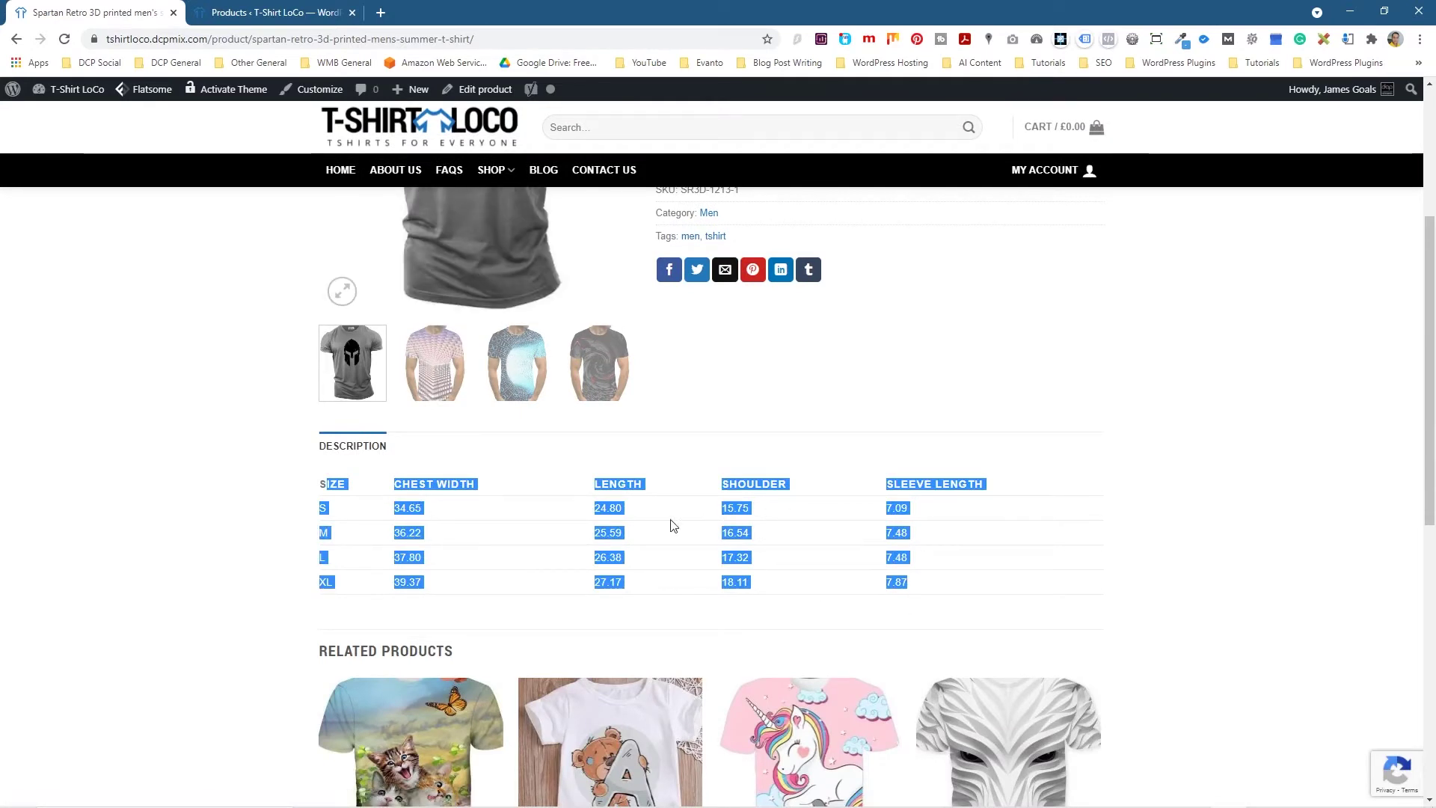
click(1119, 484)
scroll(1084, 507, up, 4)
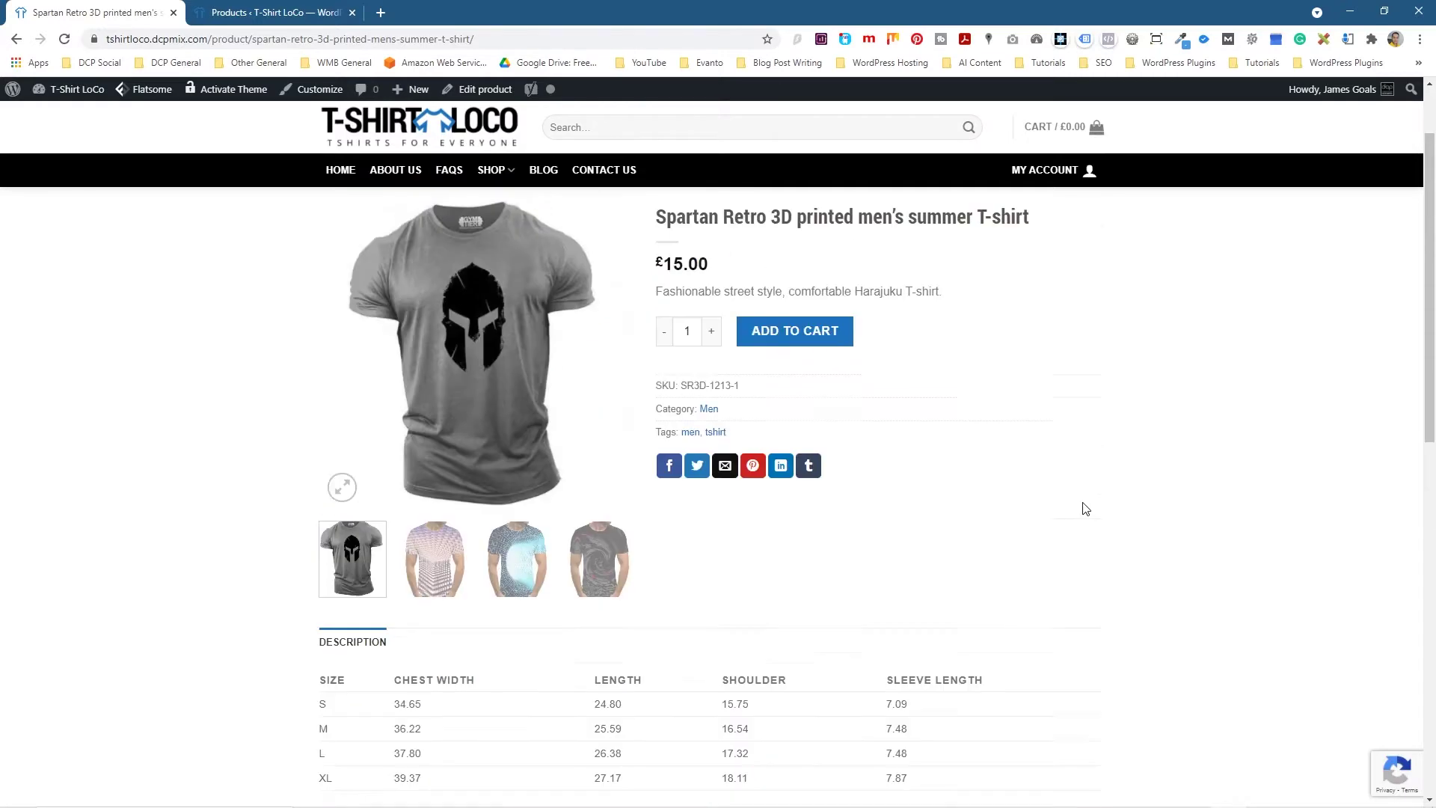
mouse_move(482, 232)
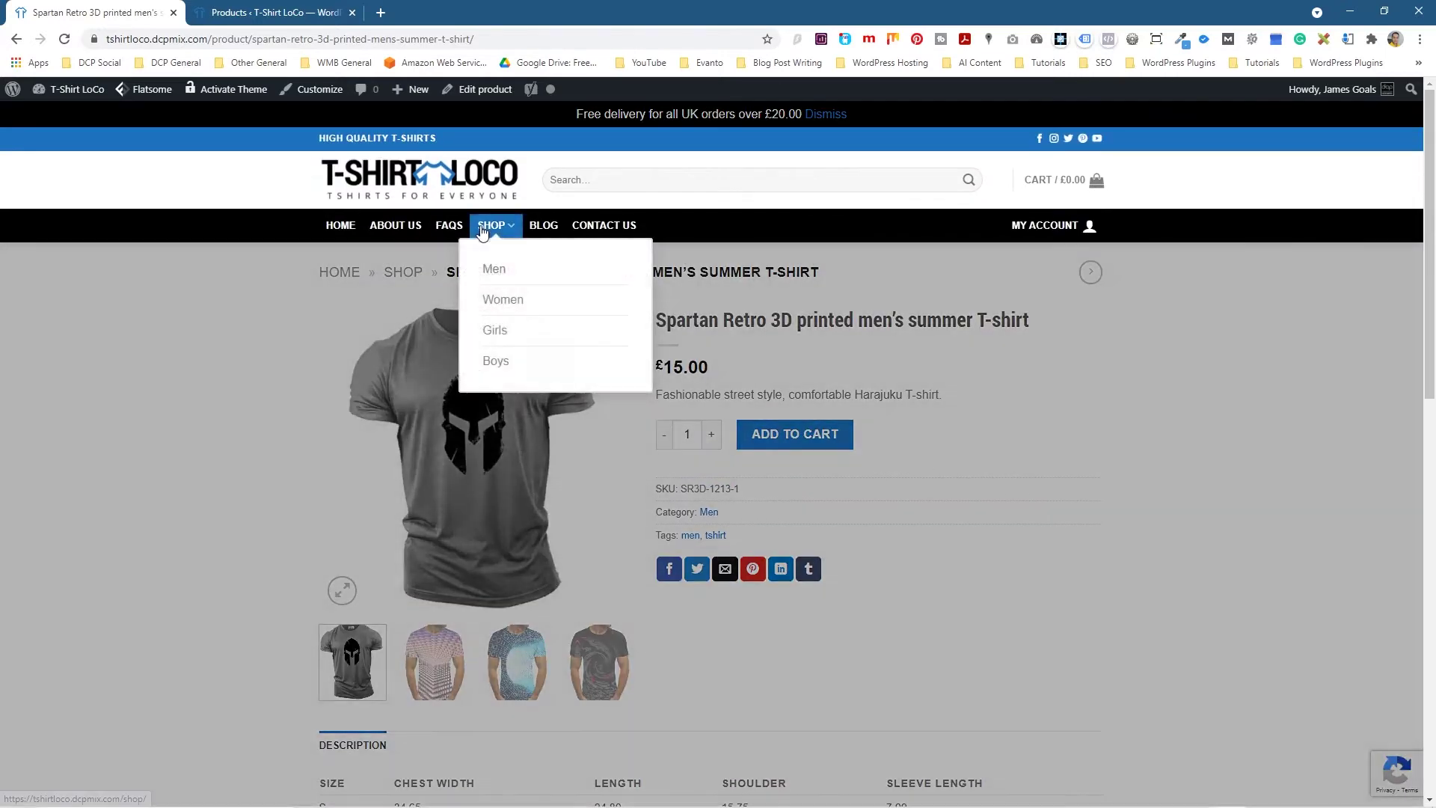
click(488, 270)
click(591, 440)
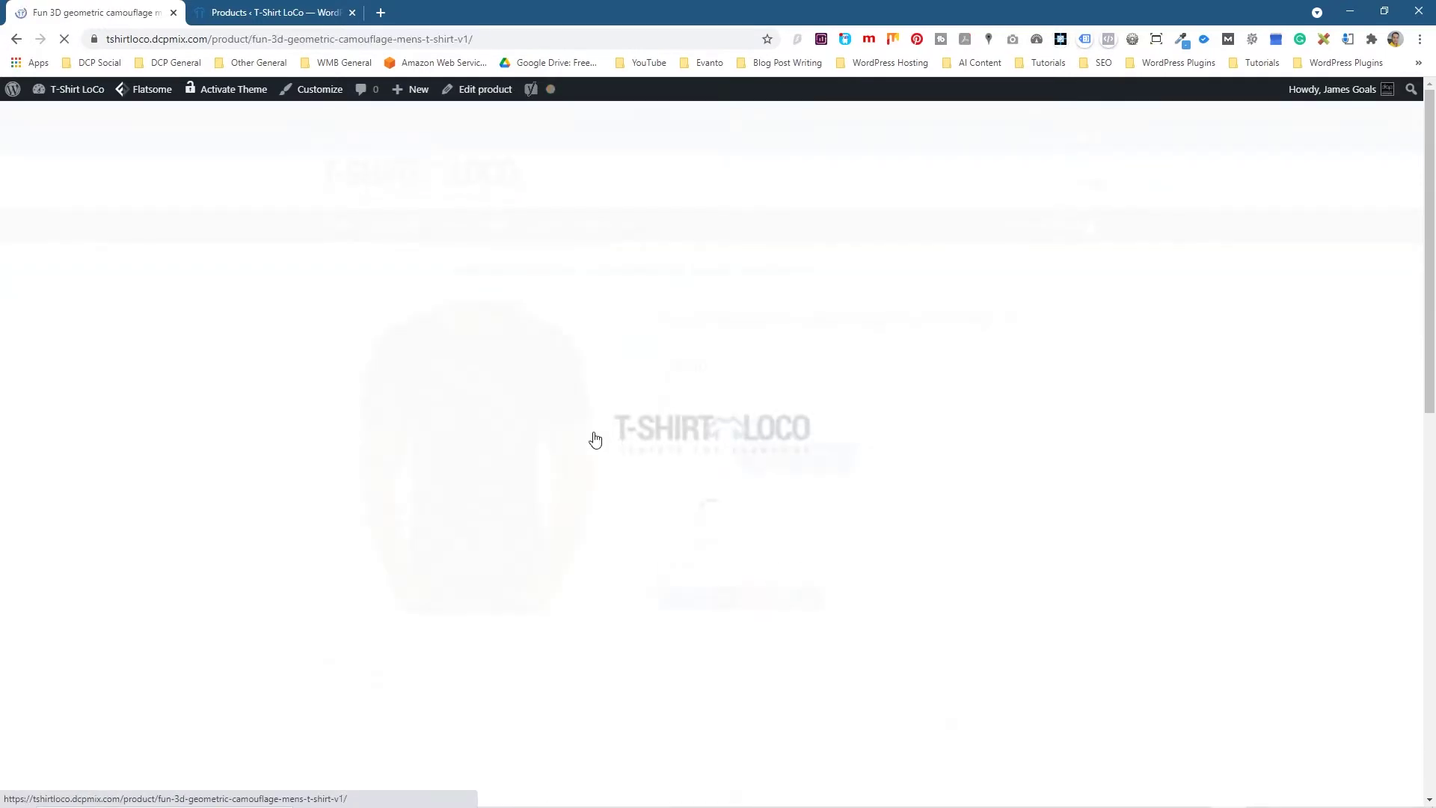
click(833, 411)
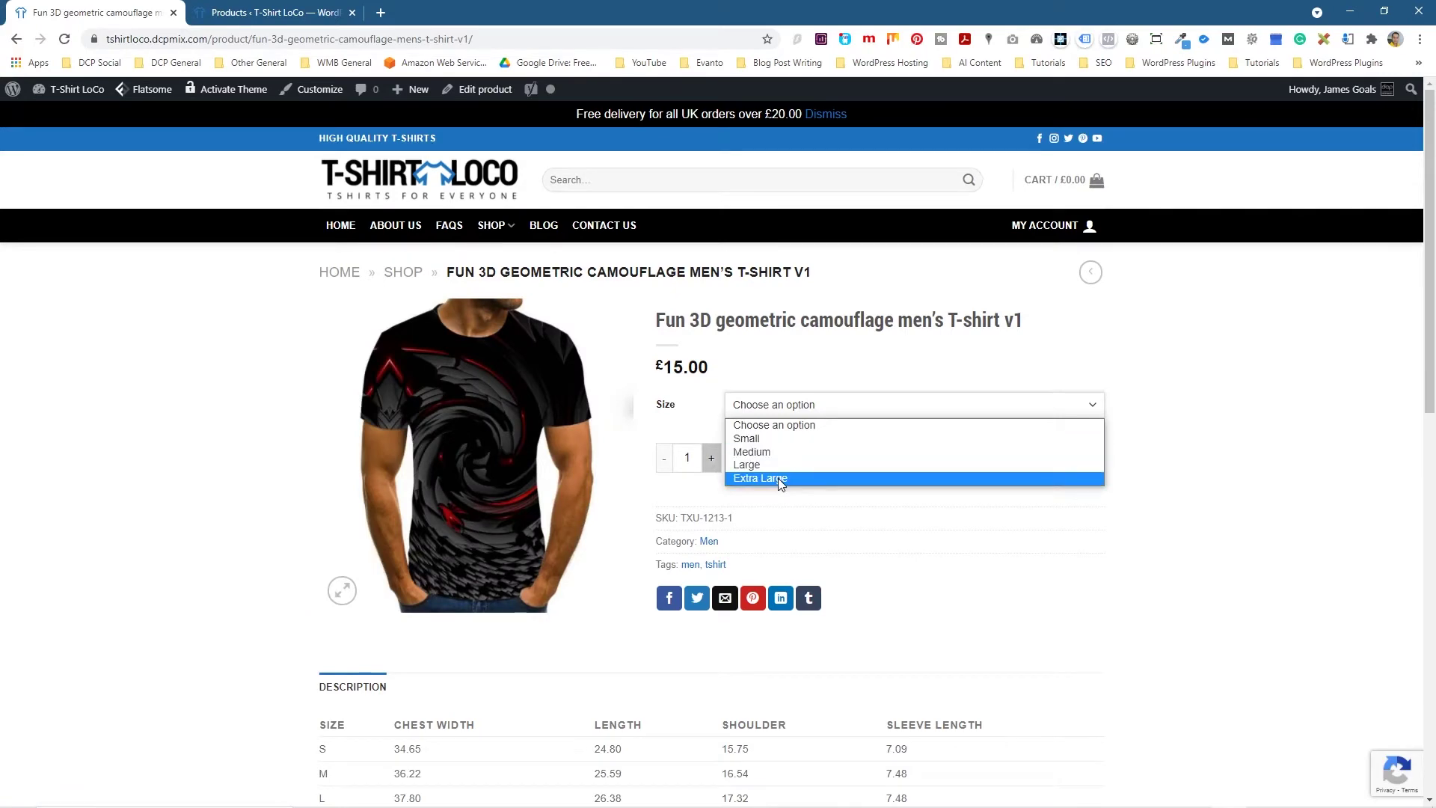
click(709, 541)
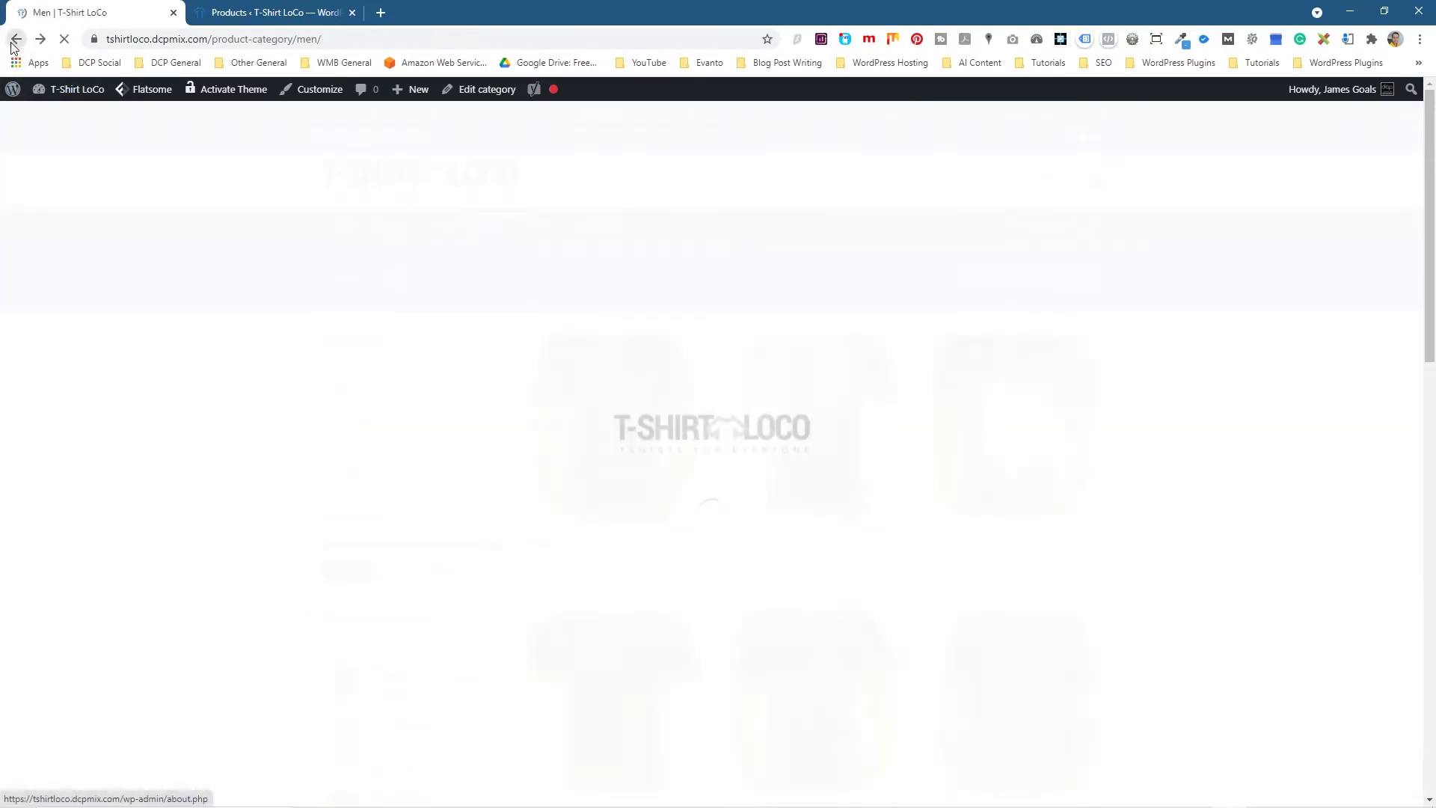
- View the Spartan Retro T-shirt's product page, then return to the admin Products list
scroll(687, 501, down, 10)
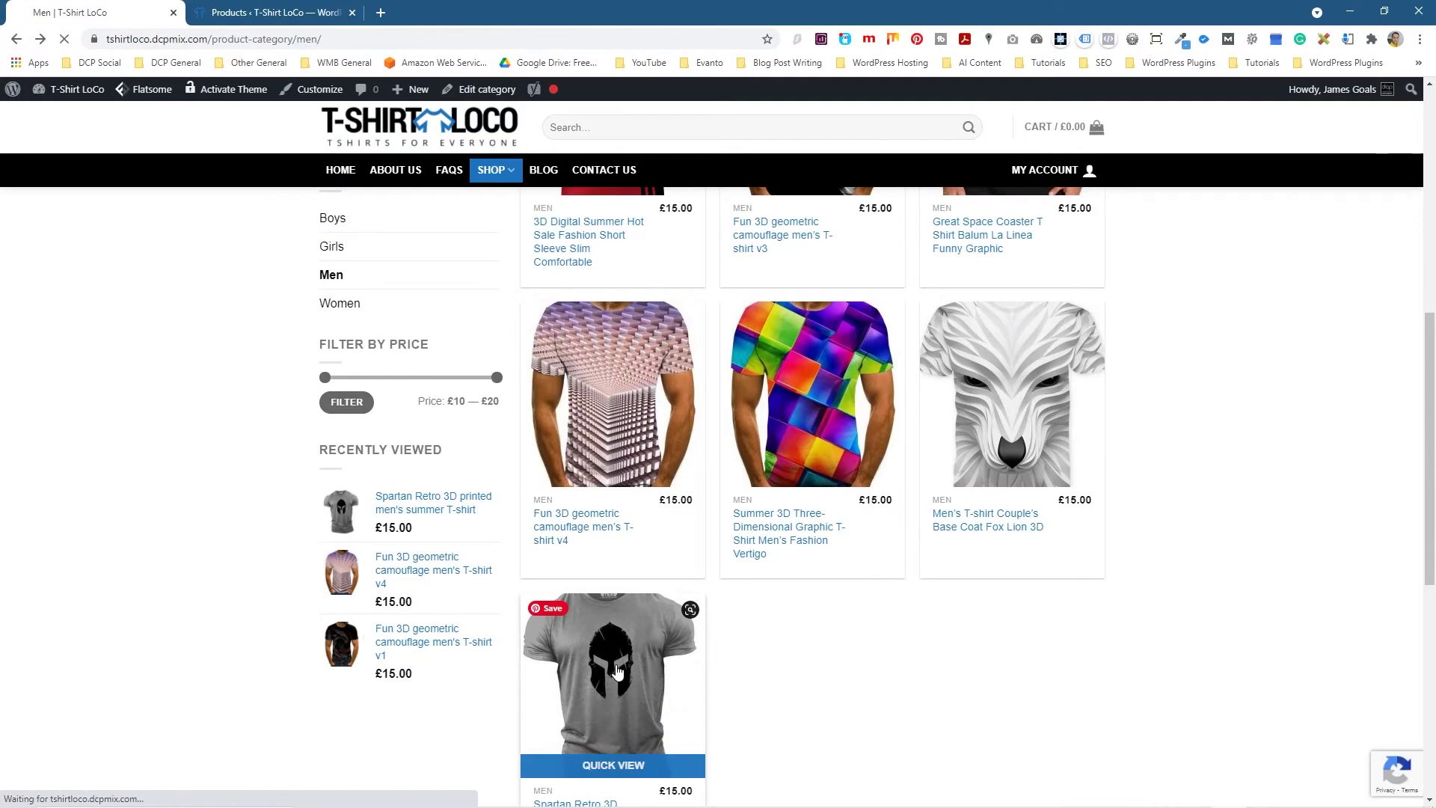
click(671, 614)
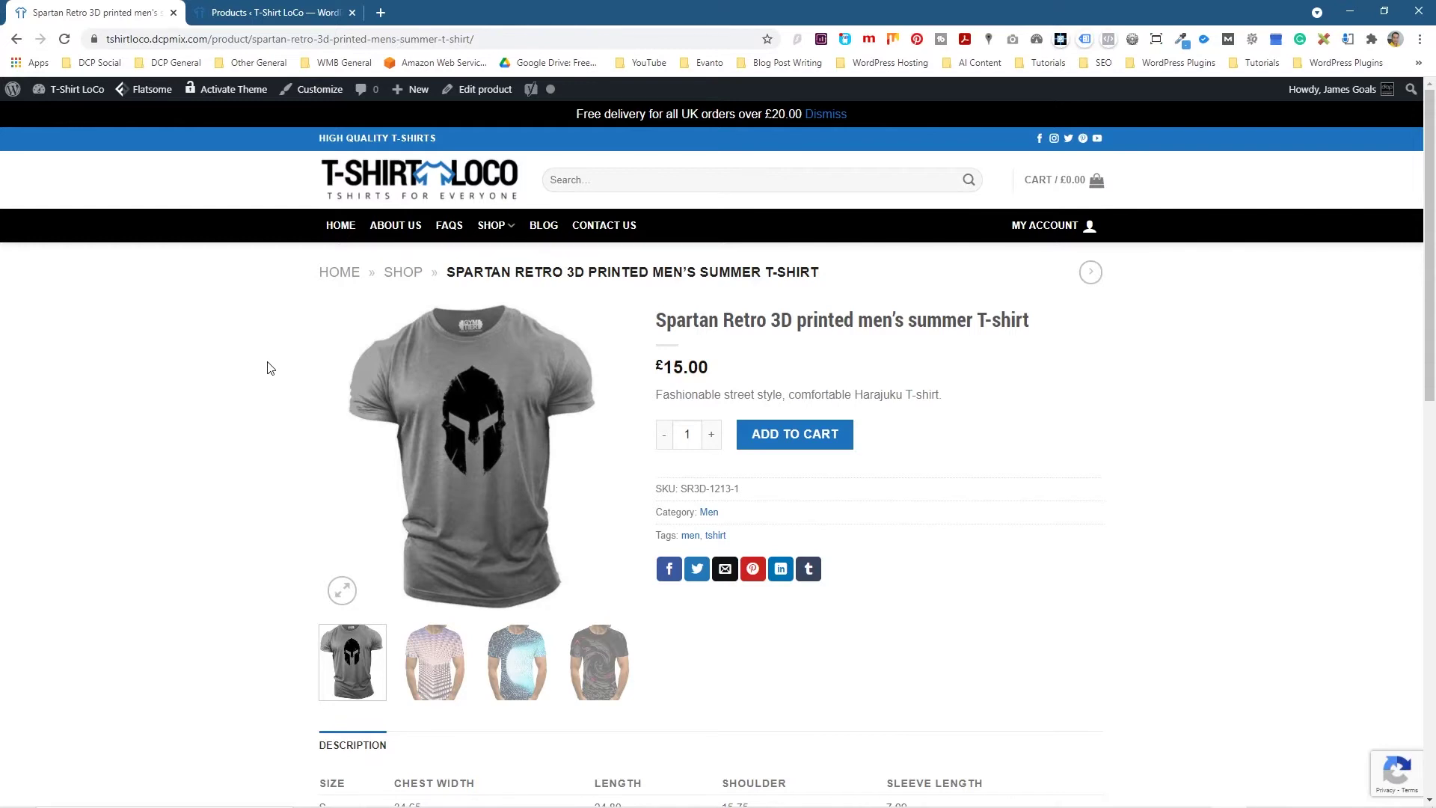
click(281, 16)
mouse_move(296, 380)
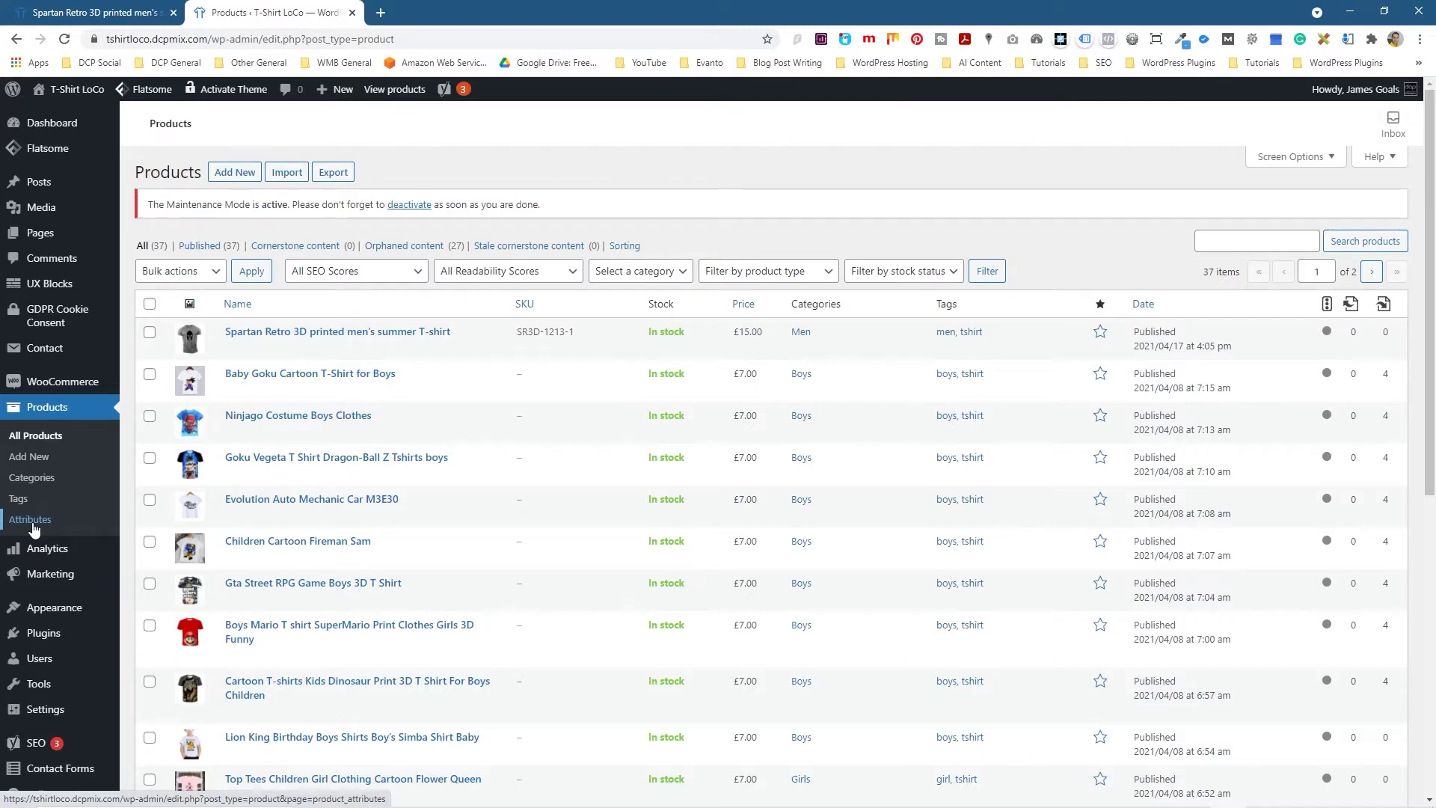
- Edit the Spartan Retro T-shirt and check its Product data type, leaving it unchanged
click(334, 333)
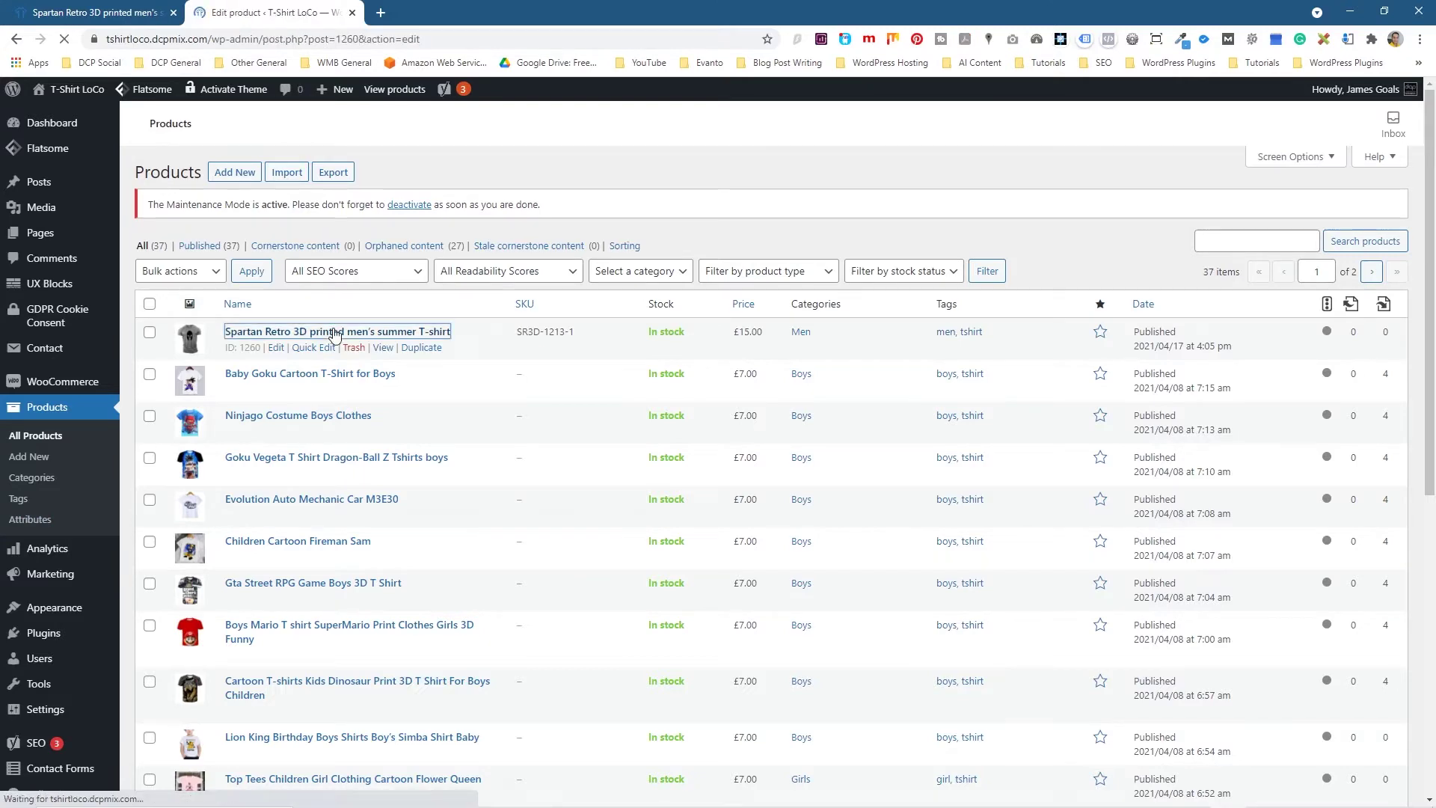
scroll(359, 413, down, 5)
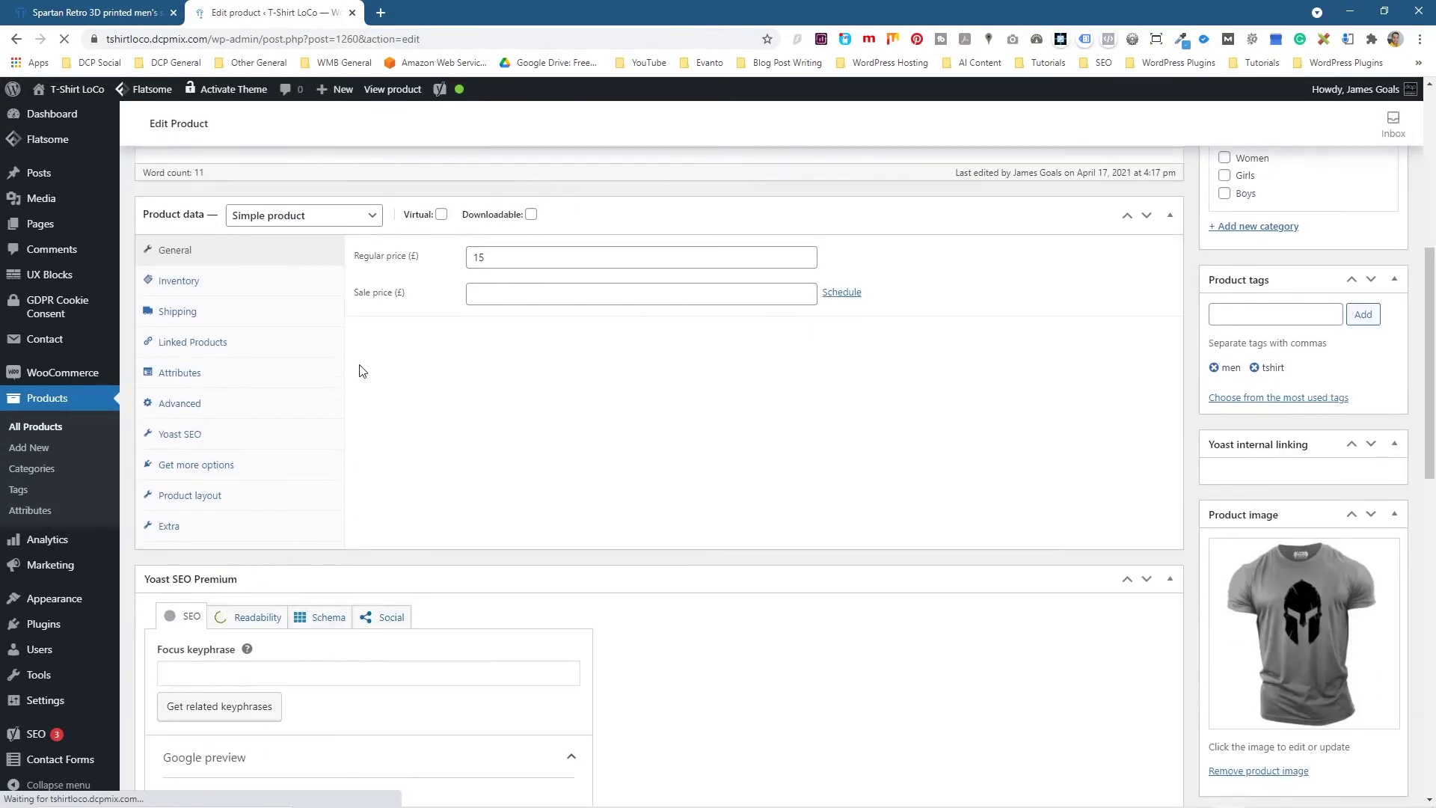
click(272, 218)
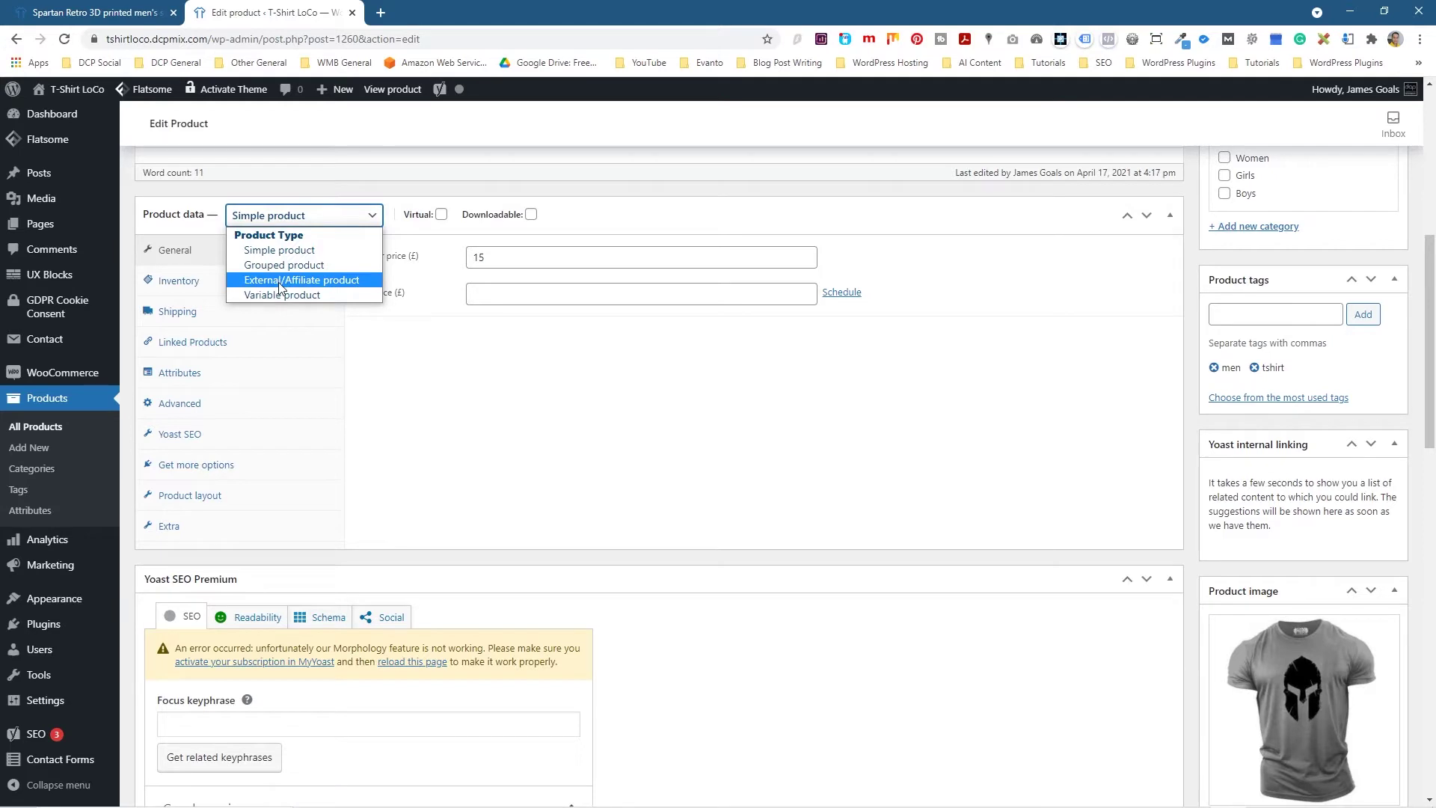
click(498, 439)
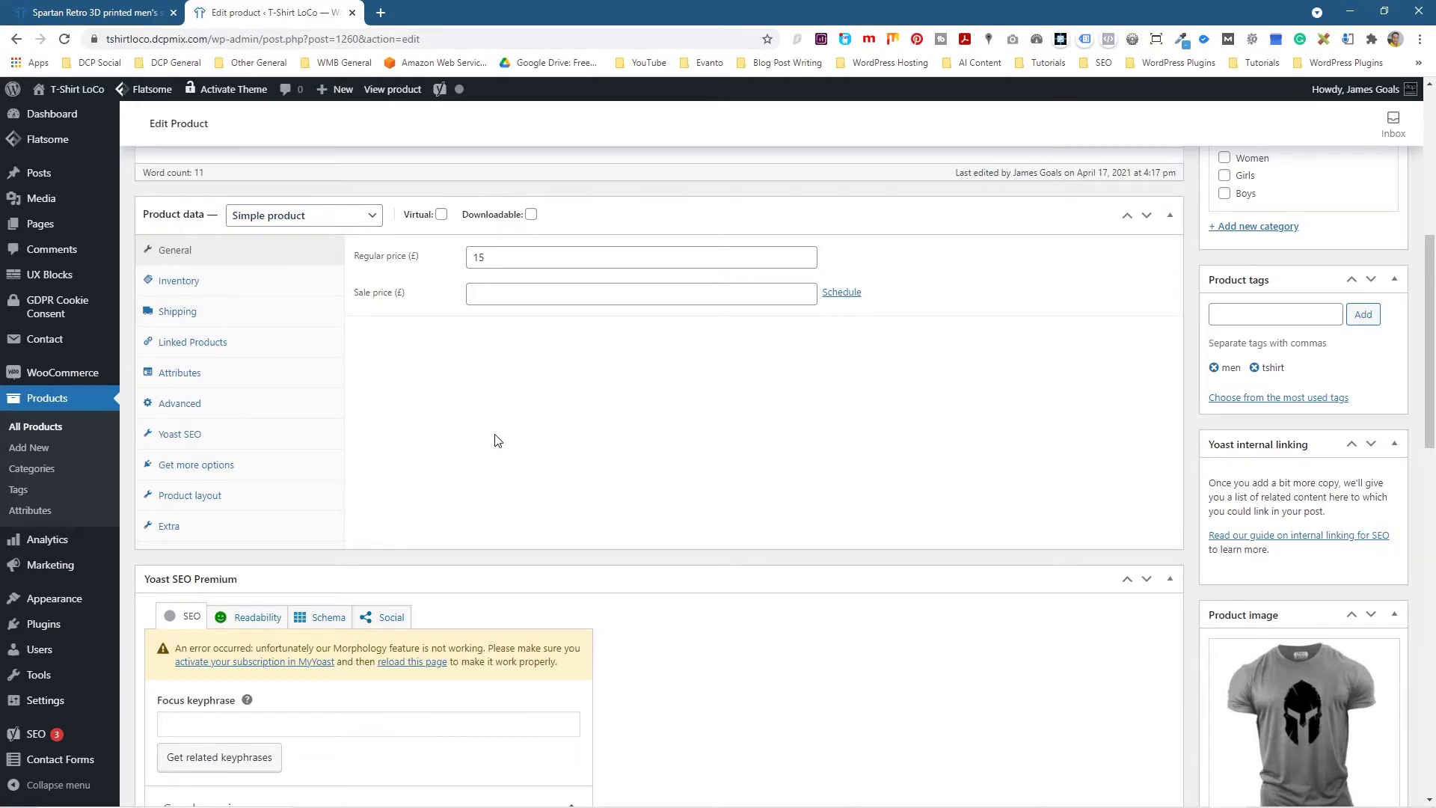
click(32, 516)
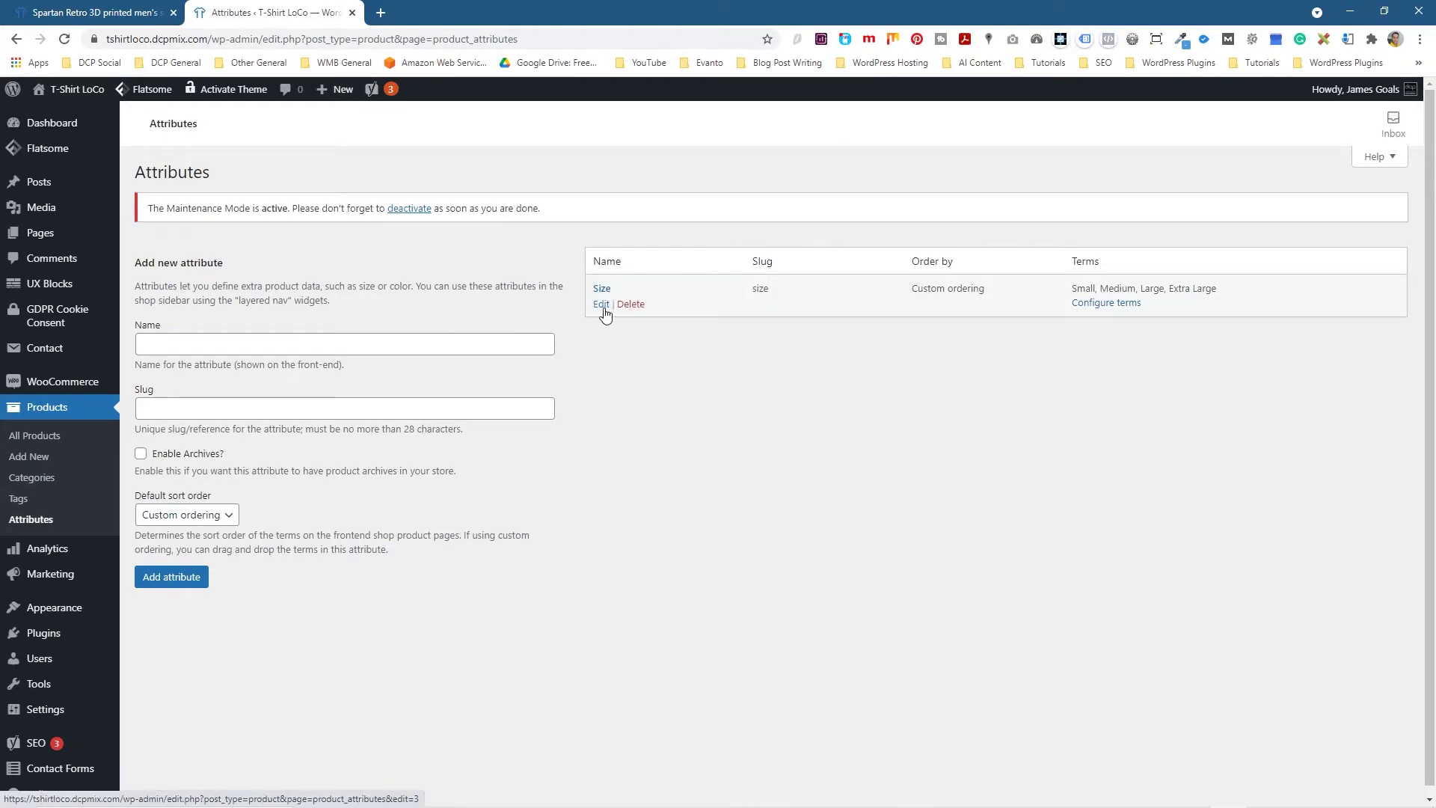
- Review the existing Size attribute's terms, then name a new attribute Men's Sizes
click(1079, 302)
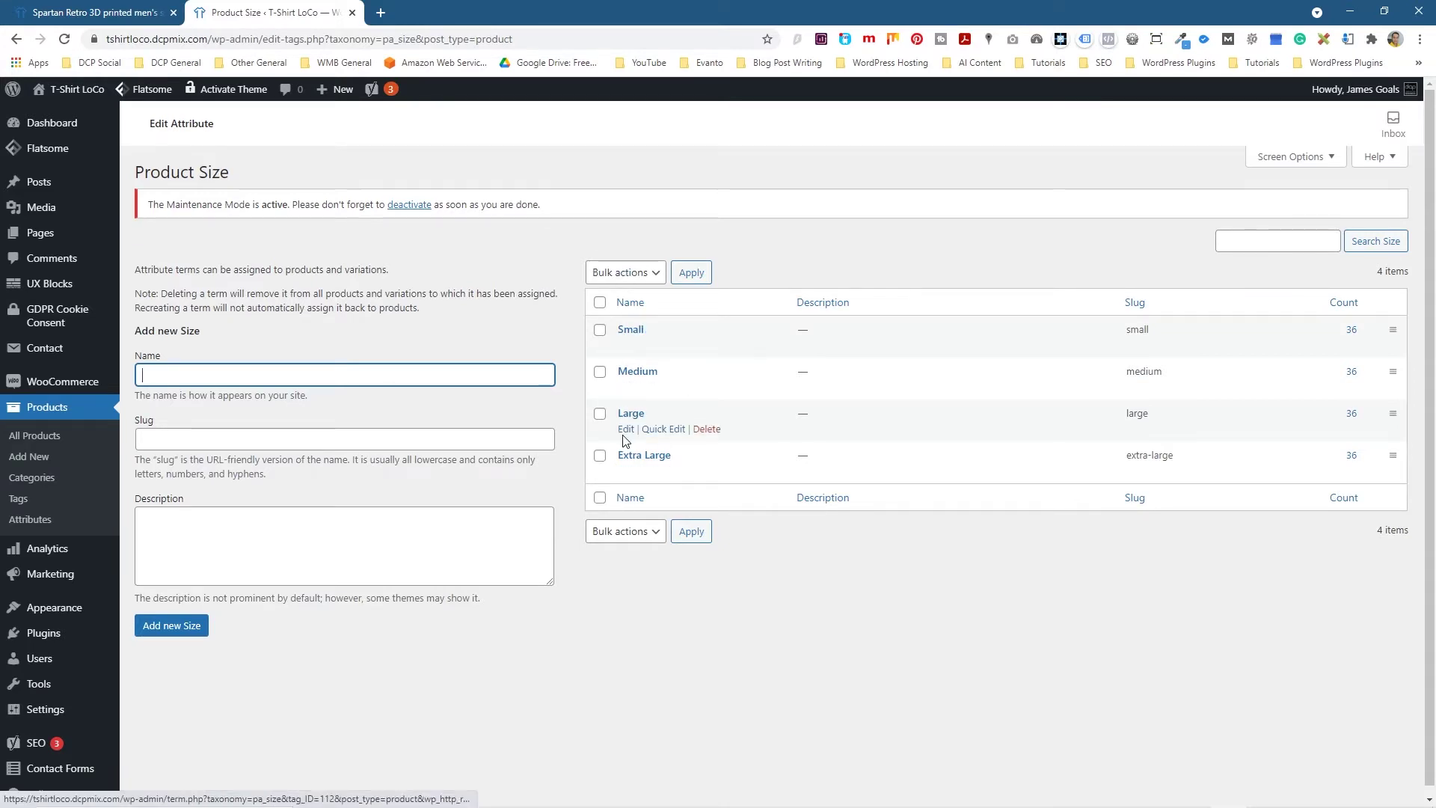
click(39, 519)
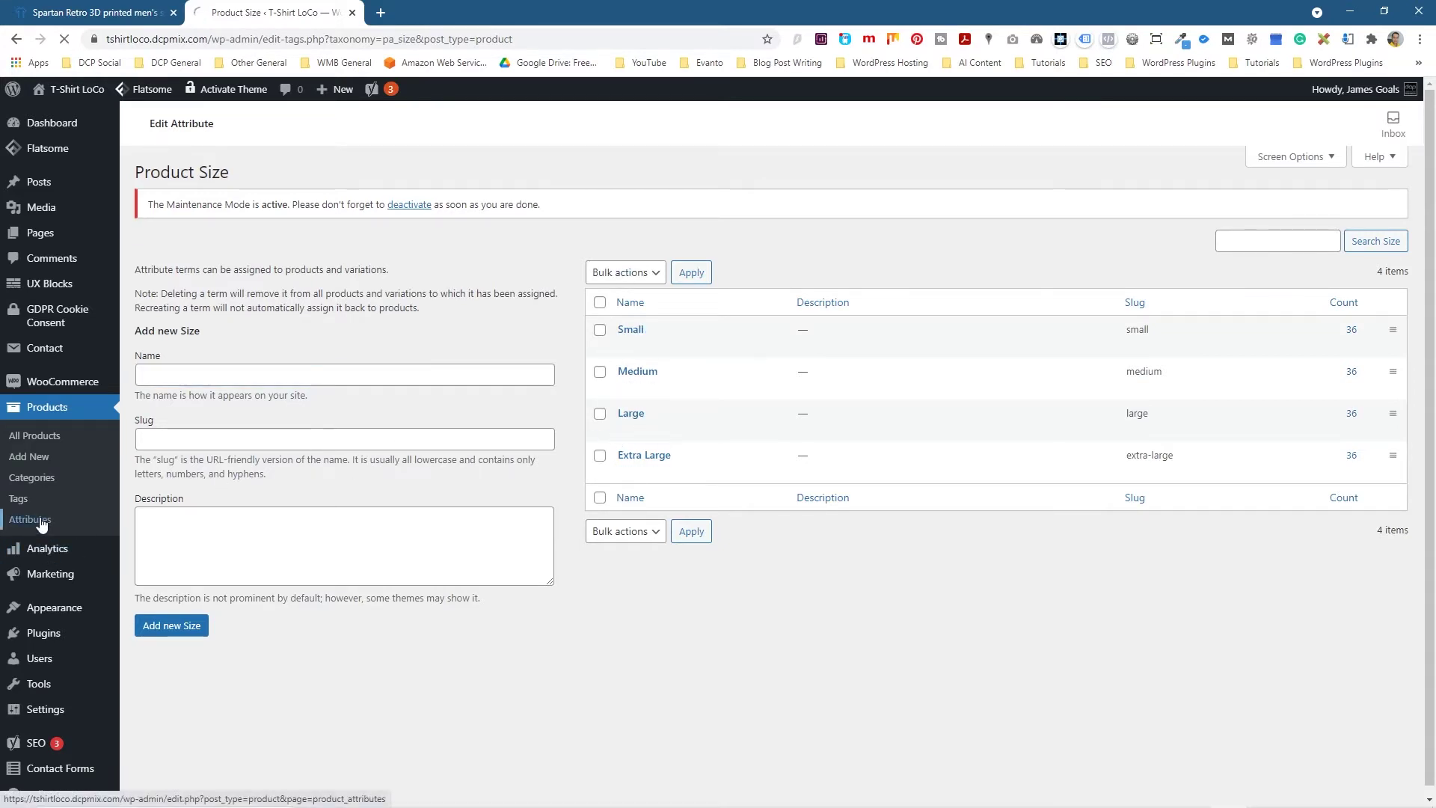
click(228, 340)
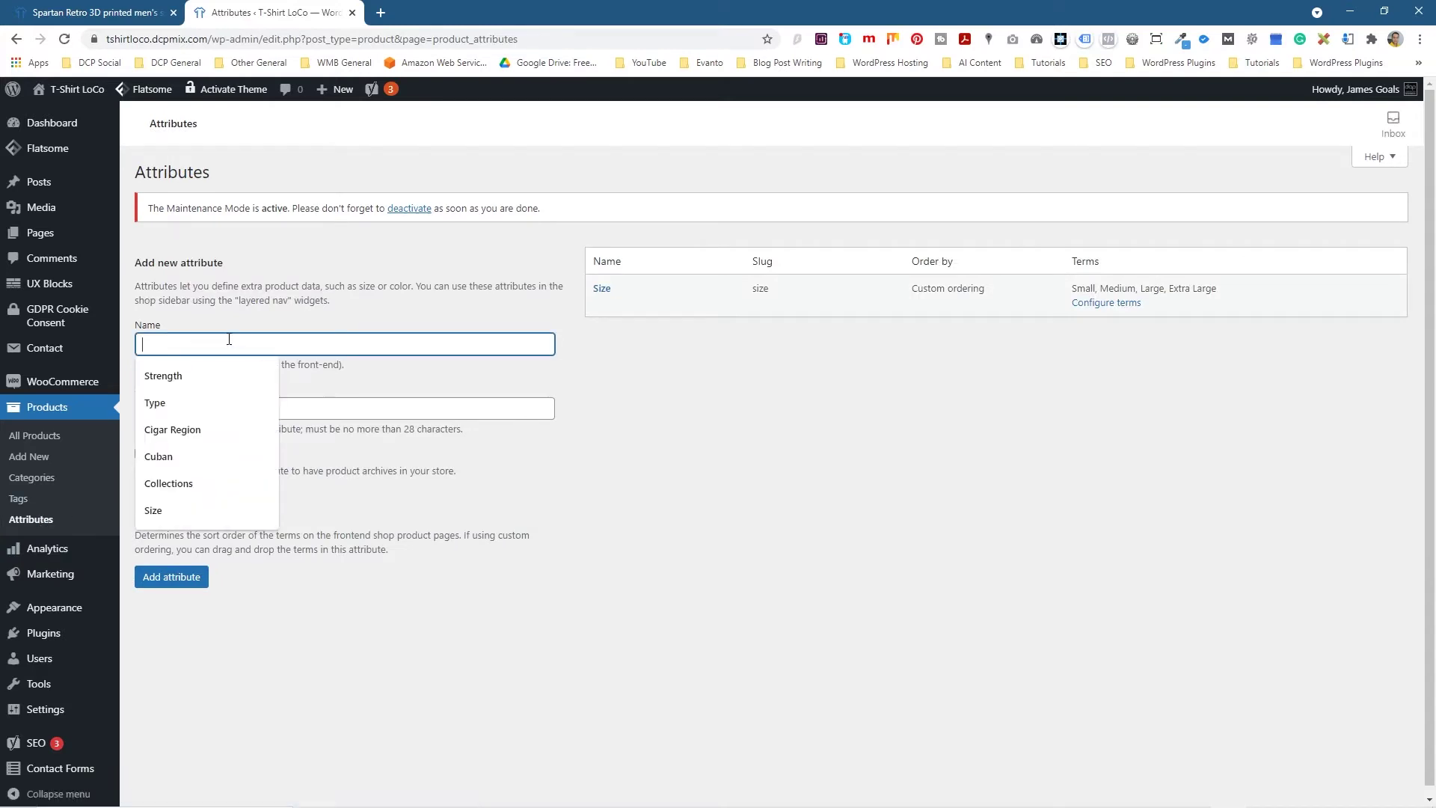
text(Mens )
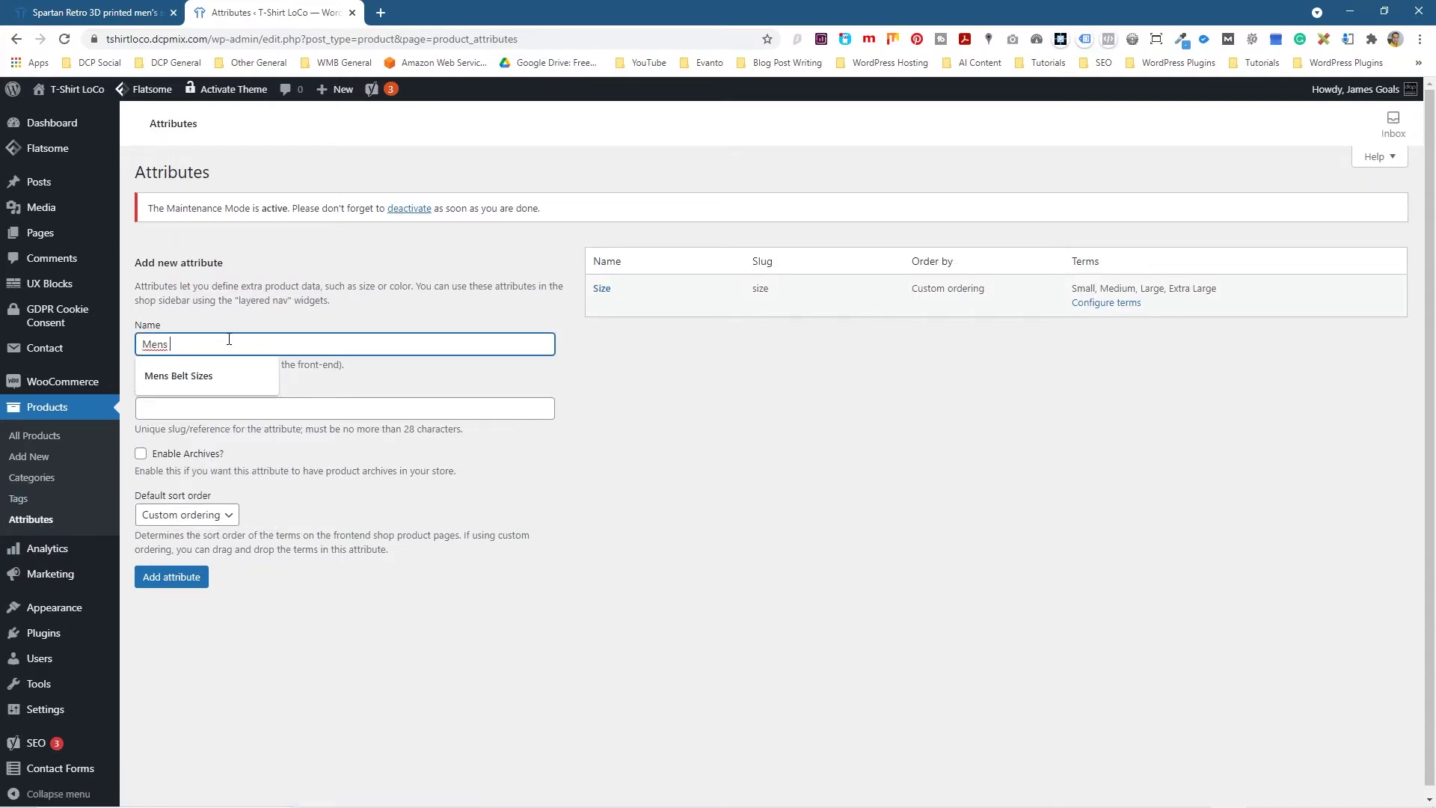
text(S)
key(BackSpace)
key(BackSpace)
text(s)
key(BackSpace)
text('s Sizes)
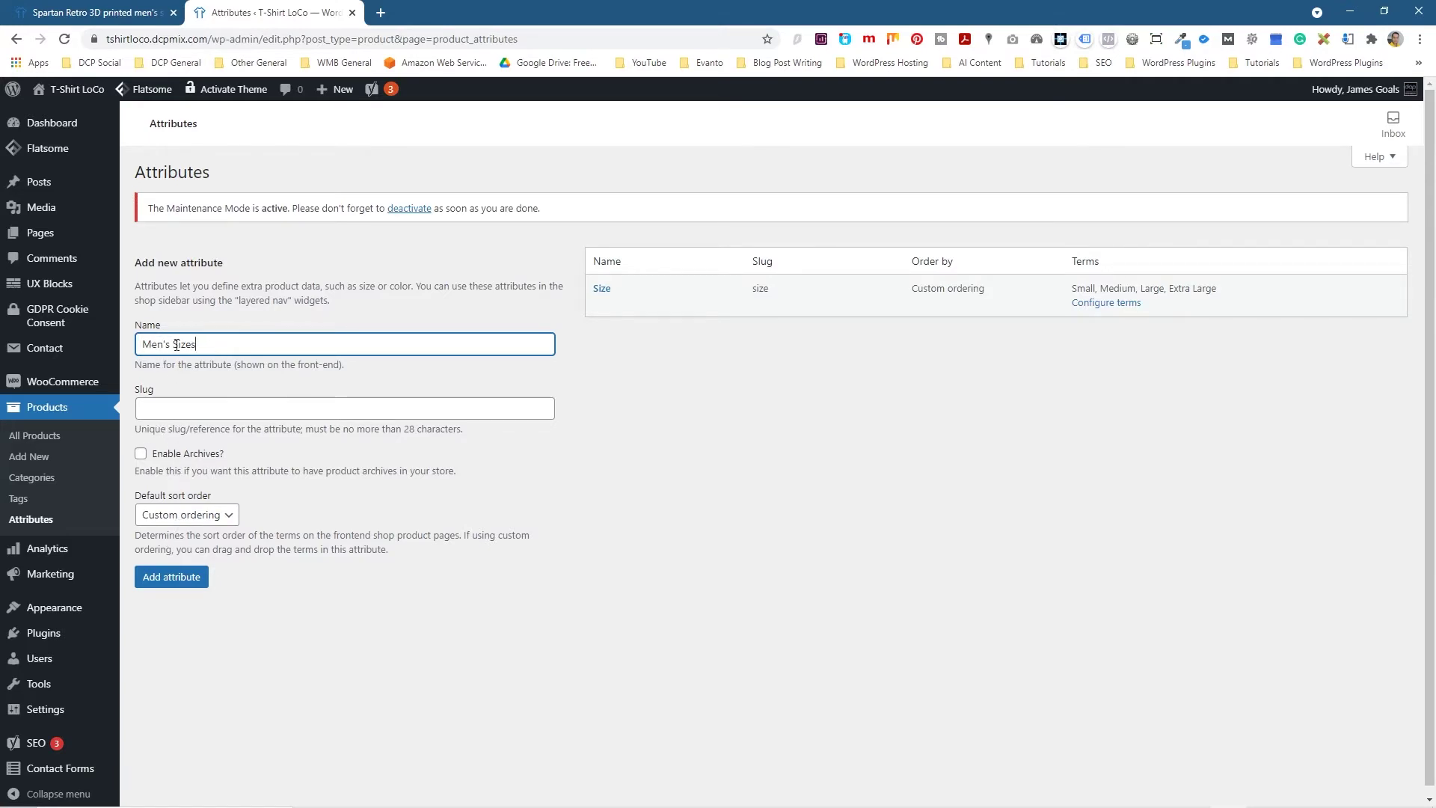
- Keep Custom ordering, add the Men's Sizes attribute and view its terms
click(210, 521)
click(196, 536)
click(176, 580)
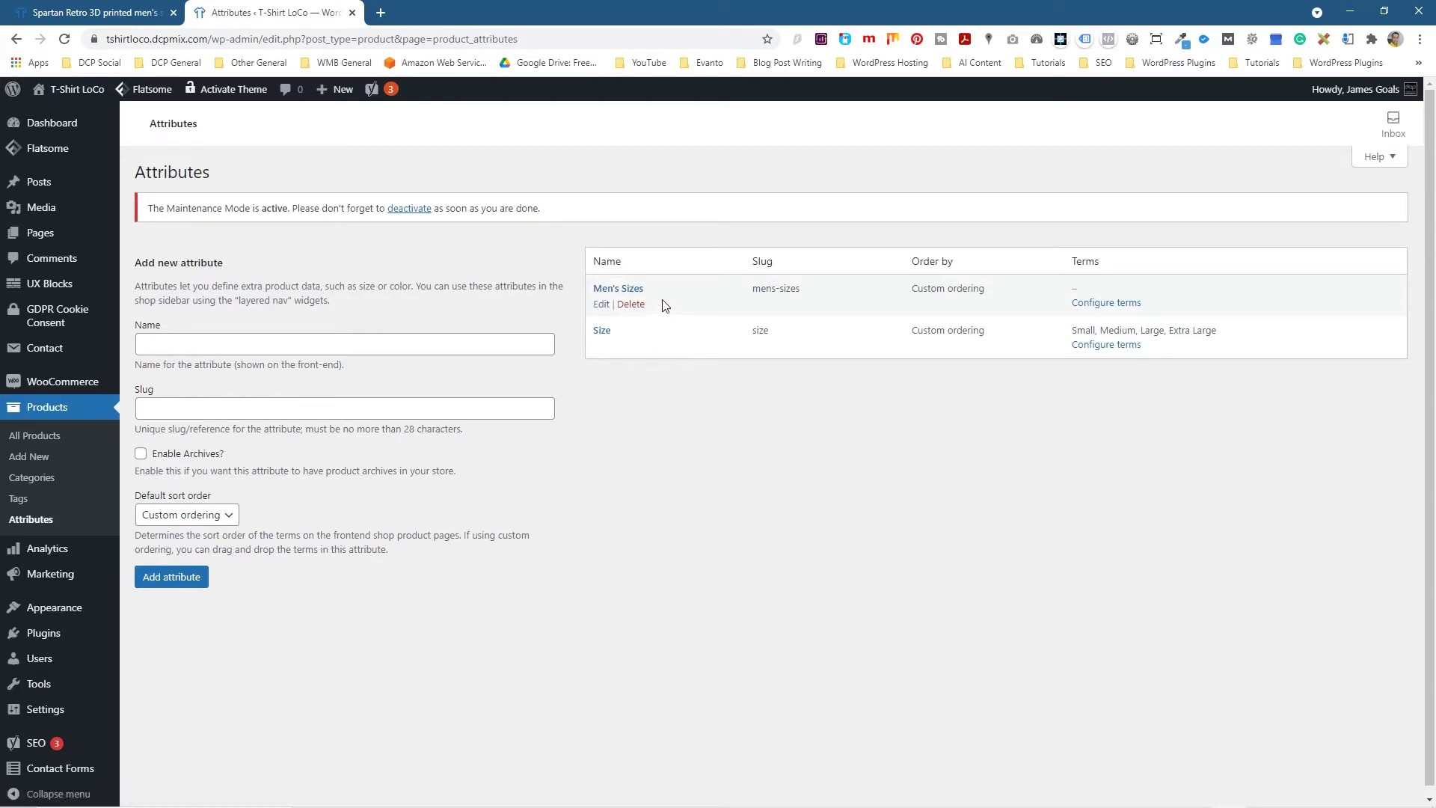
click(1123, 304)
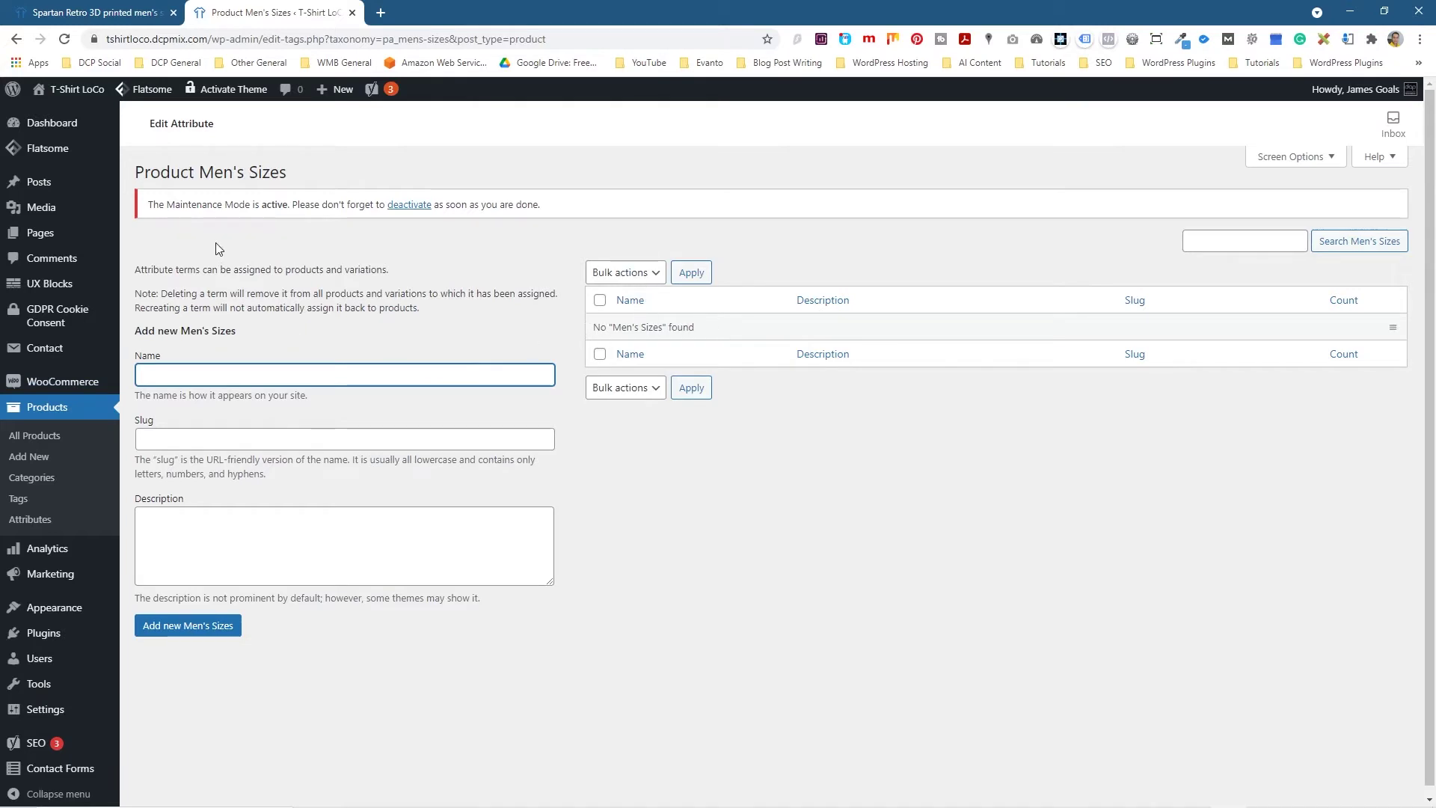
- Add Small and Medium as Men's Sizes terms
text(Small)
click(192, 625)
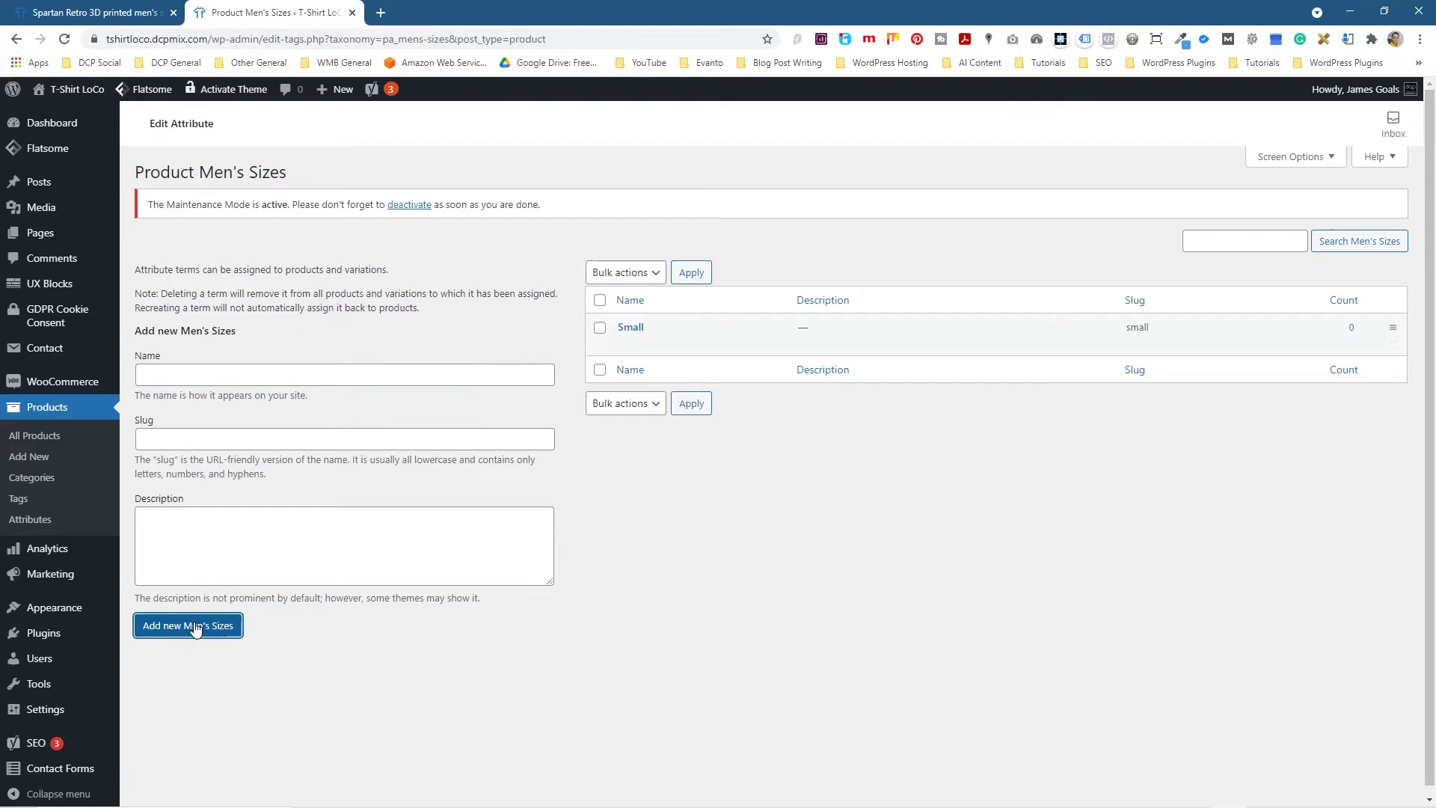
click(175, 374)
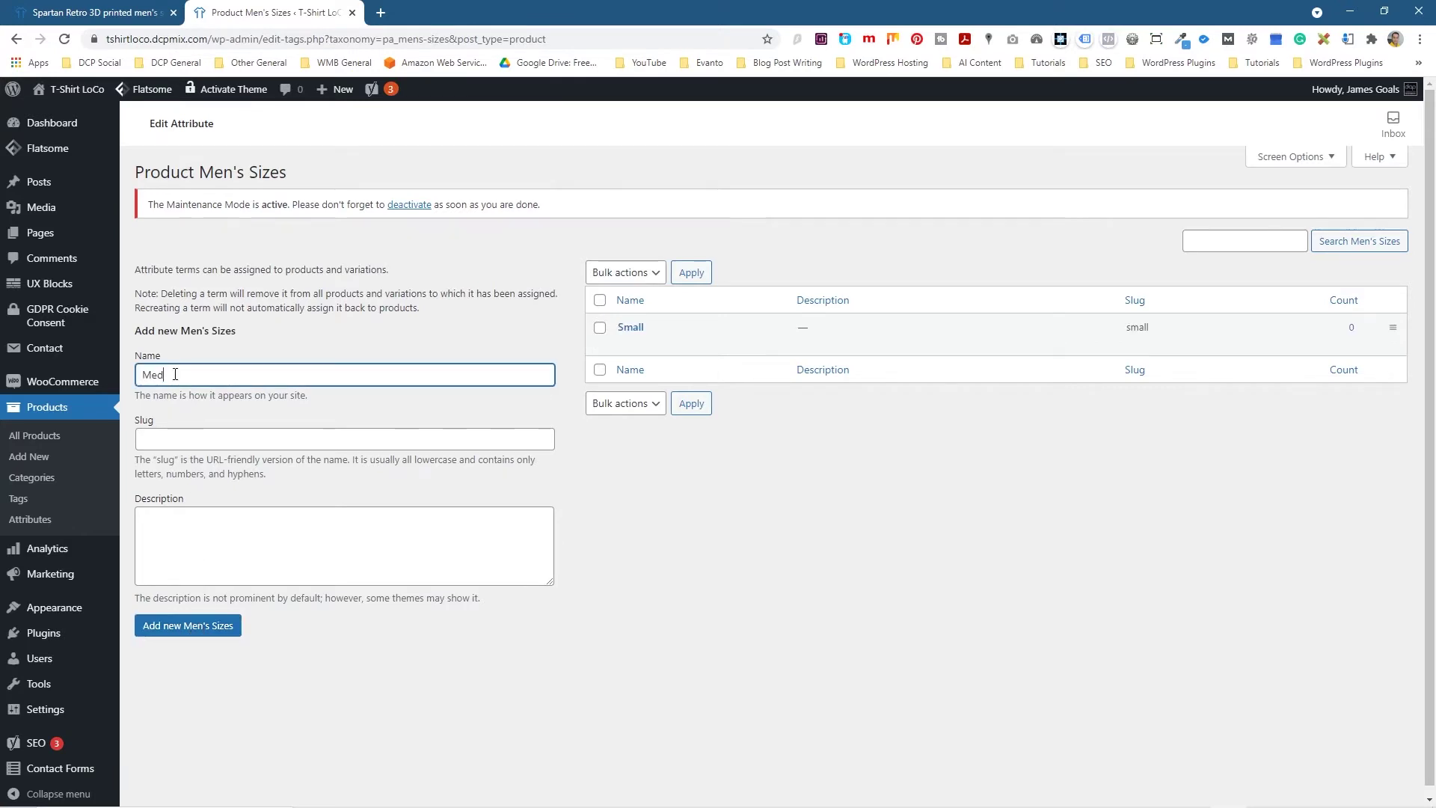
text(Medim)
key(BackSpace)
text(um)
click(192, 627)
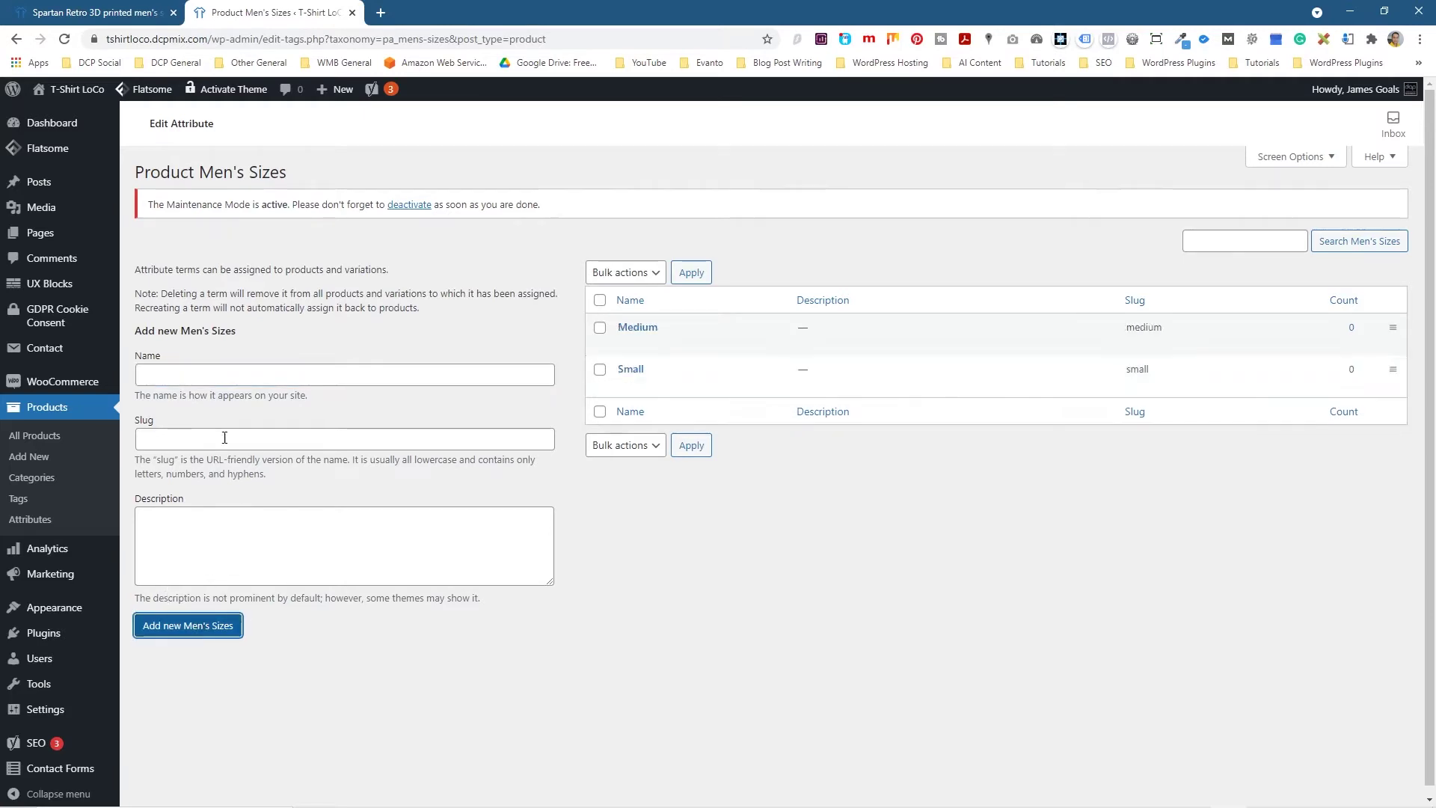
- Add Large, XL and SXL as further Men's Sizes terms
click(178, 377)
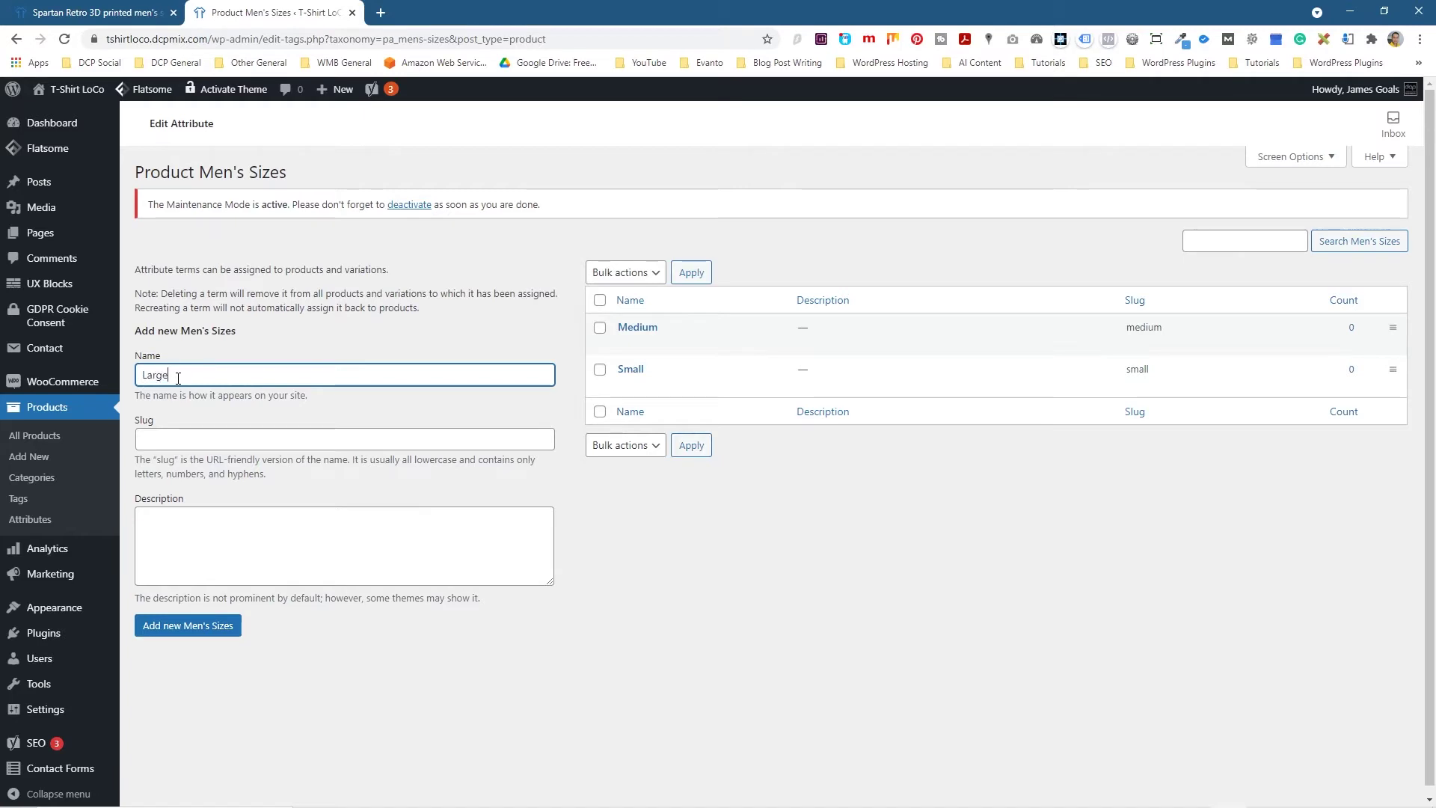
click(183, 627)
click(181, 380)
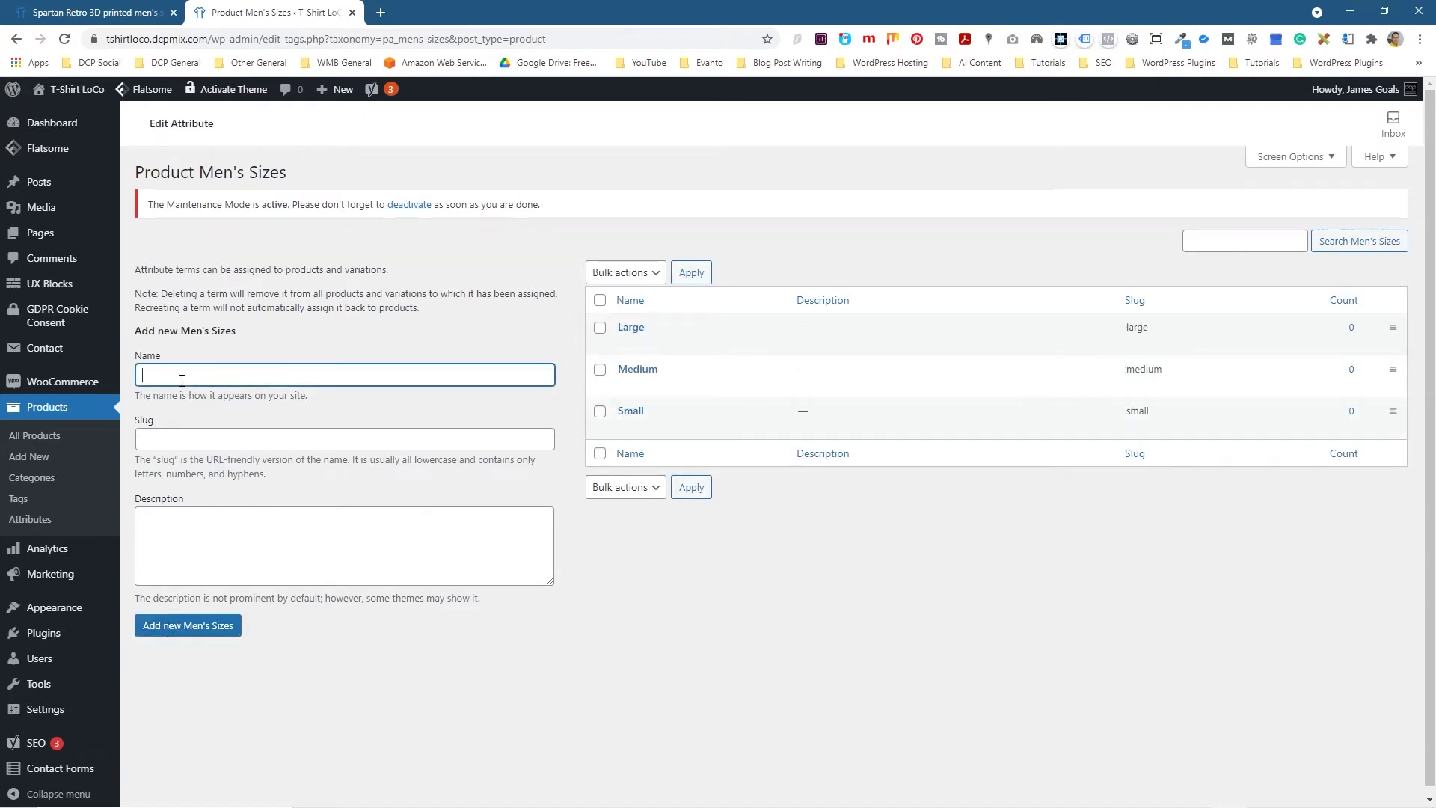
text(XL)
click(182, 625)
click(163, 372)
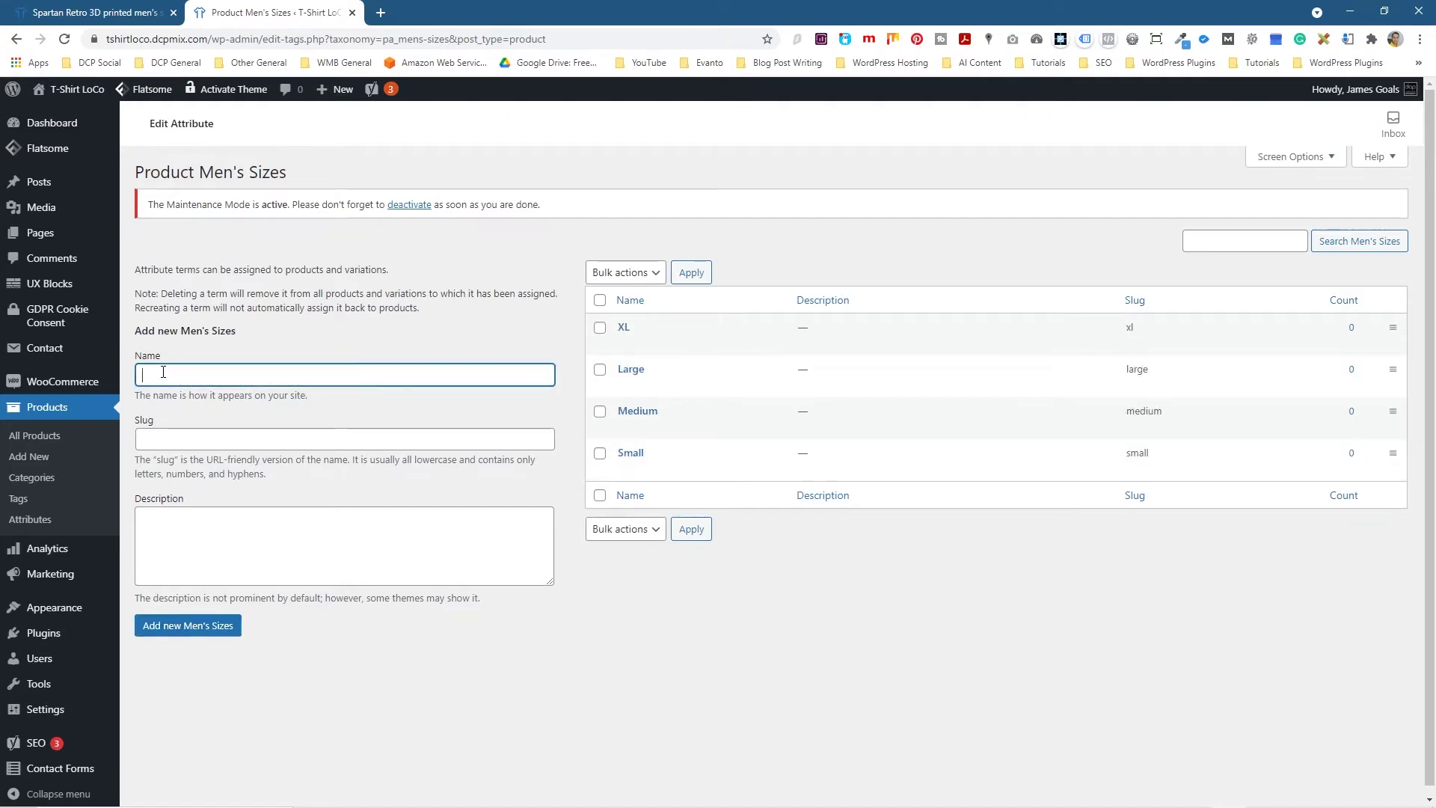
text(SXL)
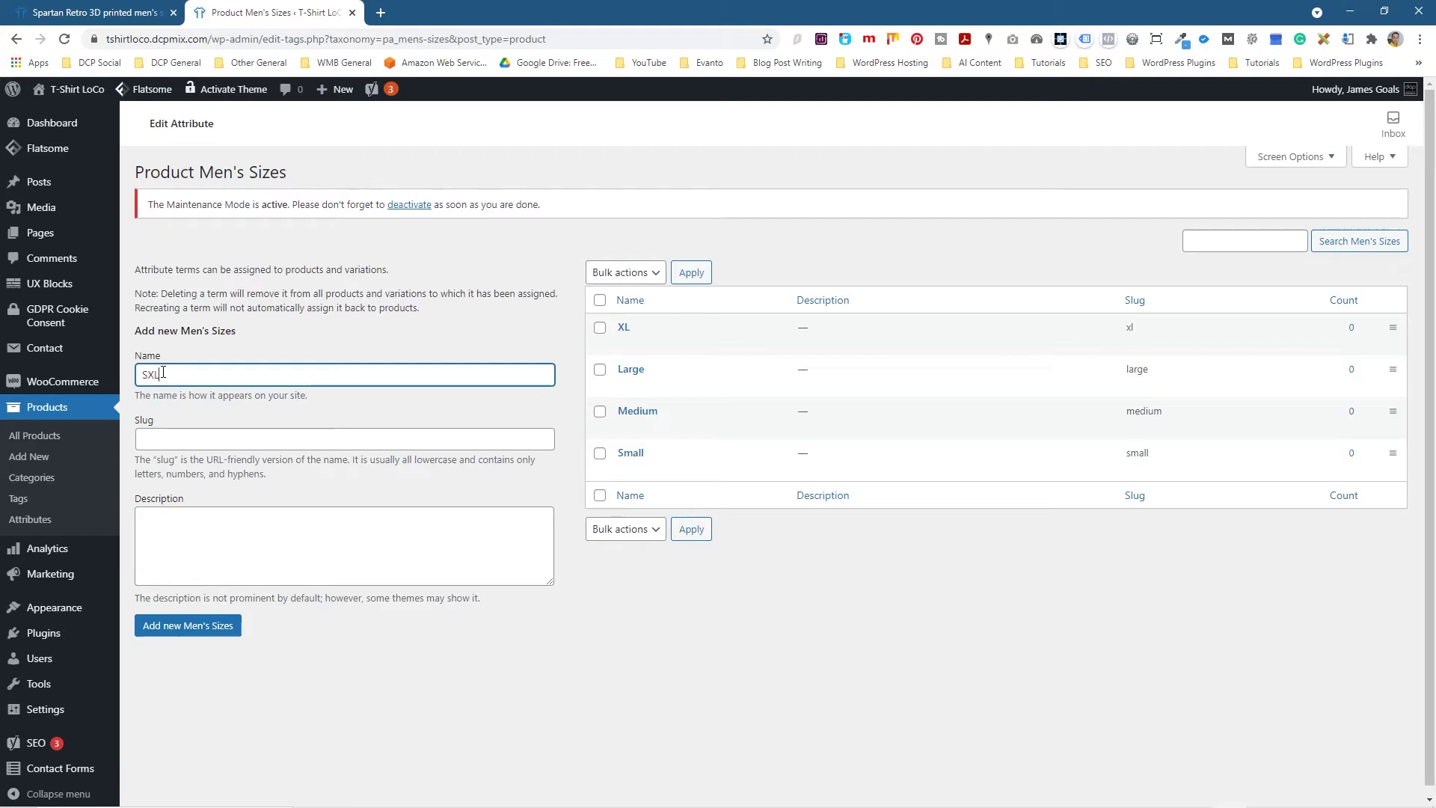
click(193, 633)
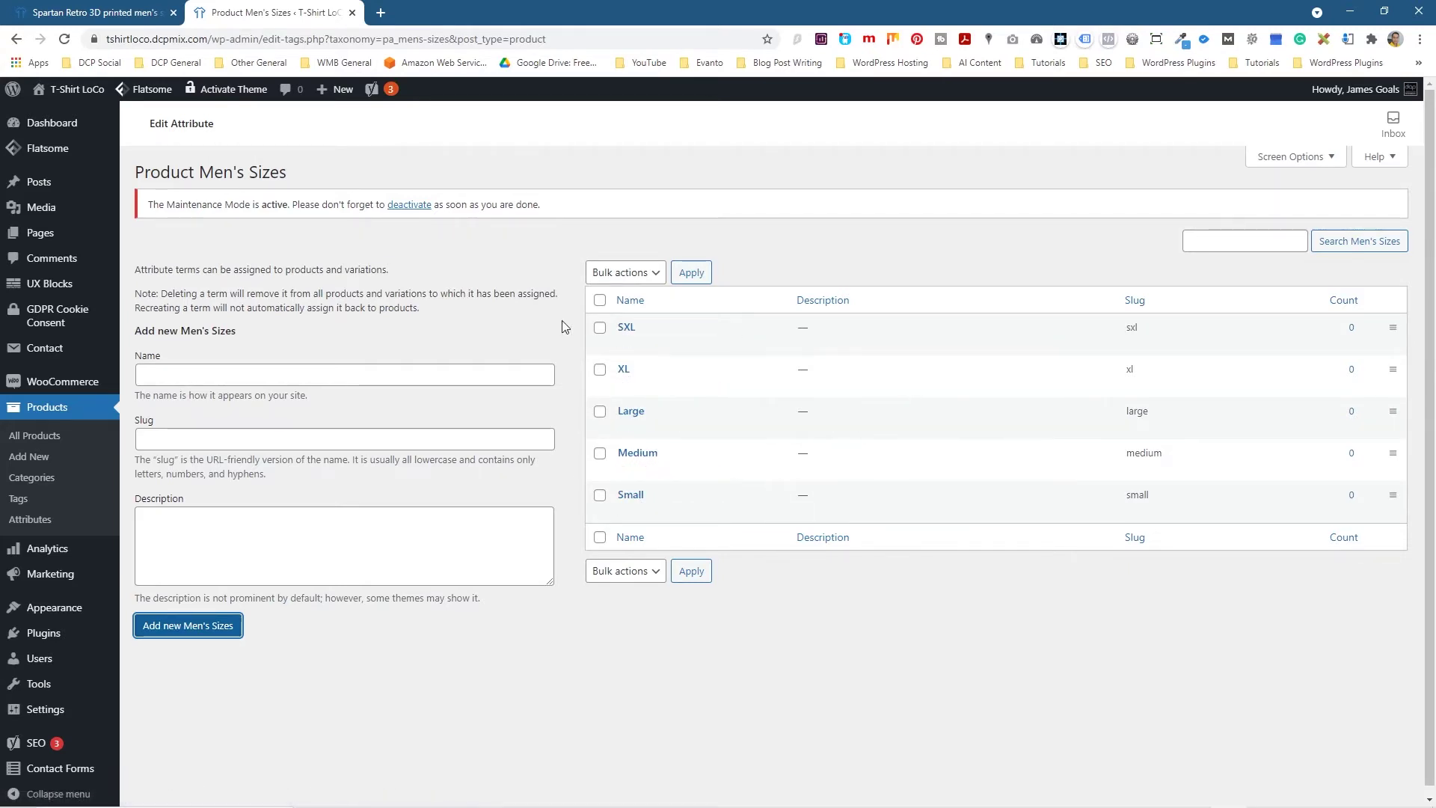
- Move Small higher and XL to the bottom of the term list
drag(1388, 498, 1378, 364)
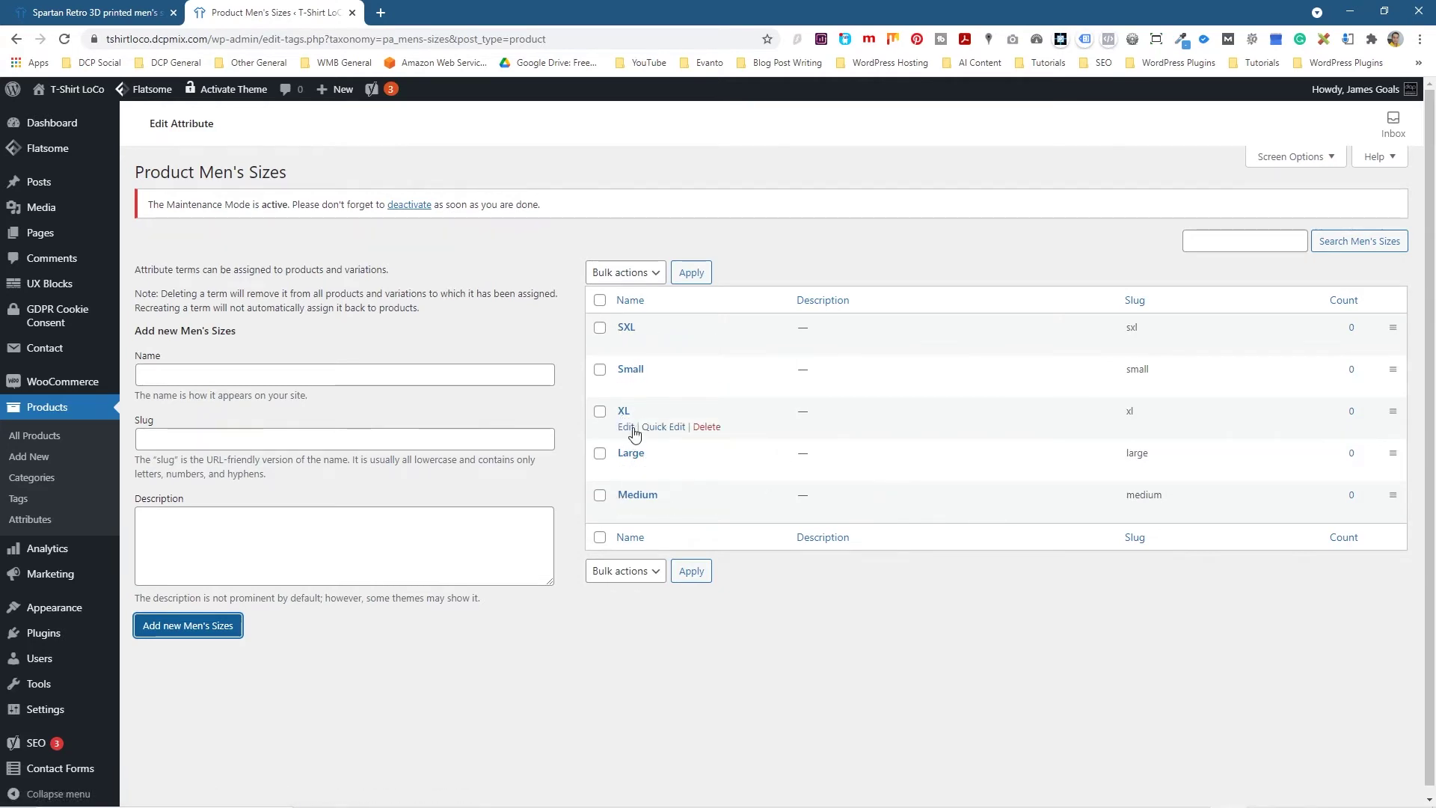
drag(1391, 410, 1391, 483)
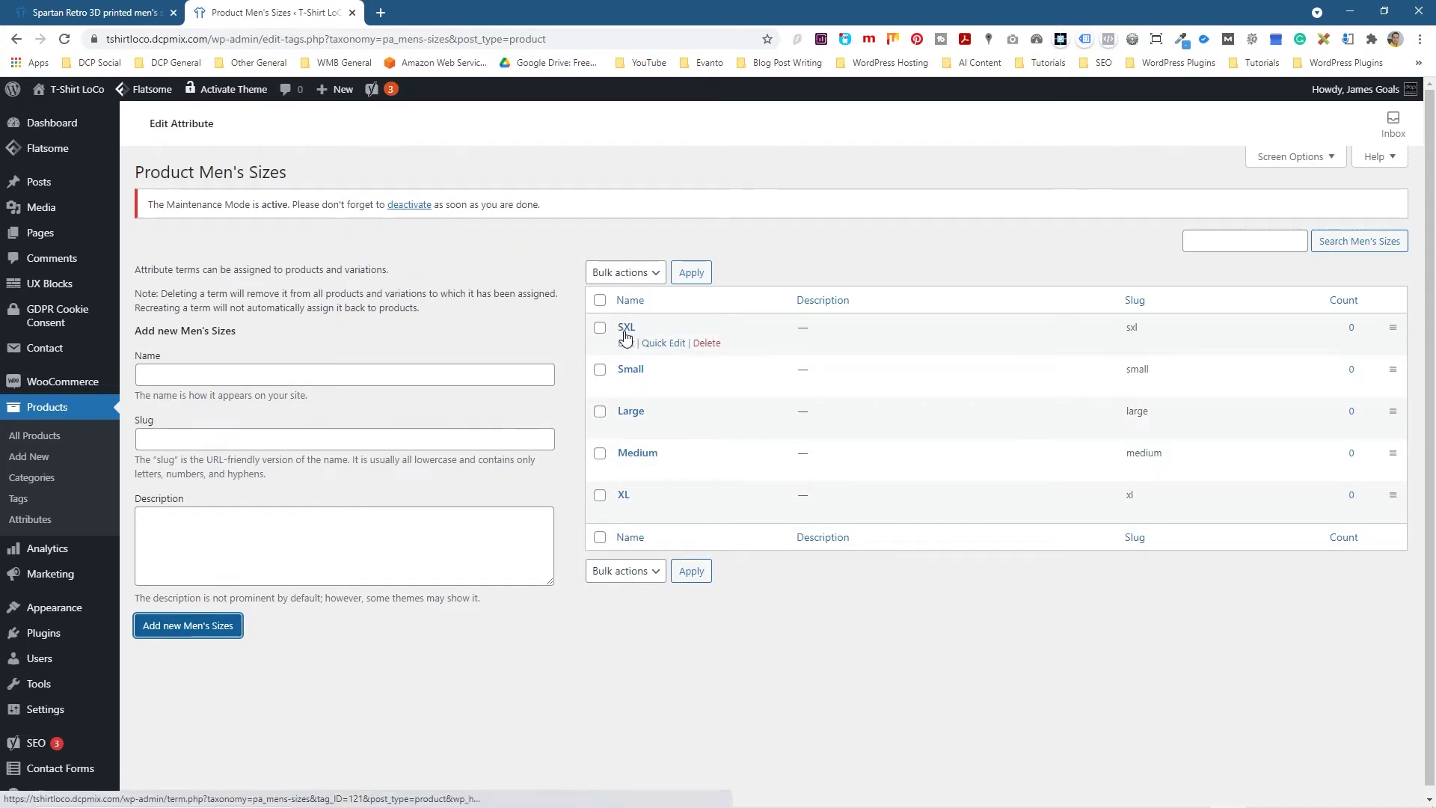
click(625, 343)
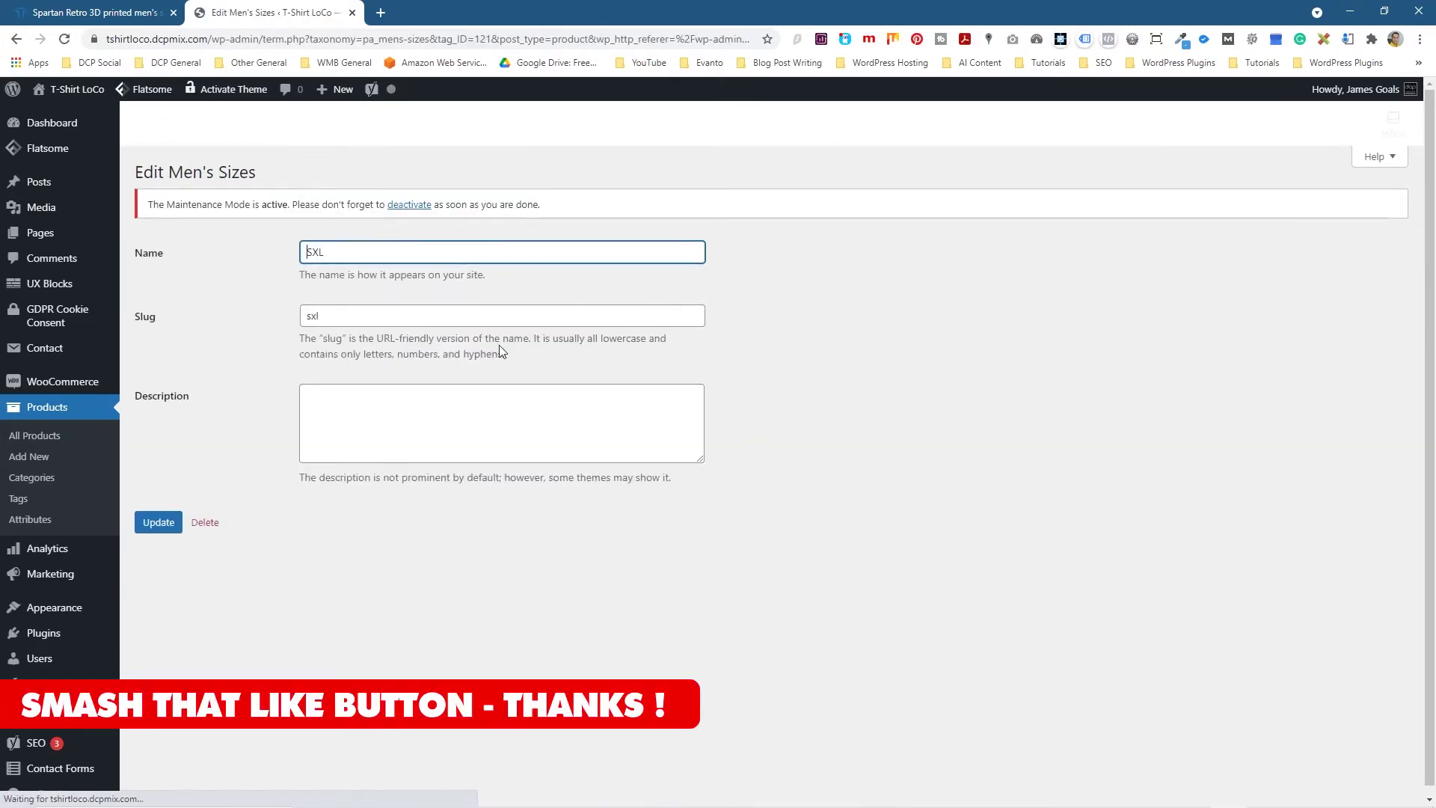
- Change the SXL term's name to Extra Small and its slug to extra-small, then update
drag(326, 252, 217, 251)
text(E)
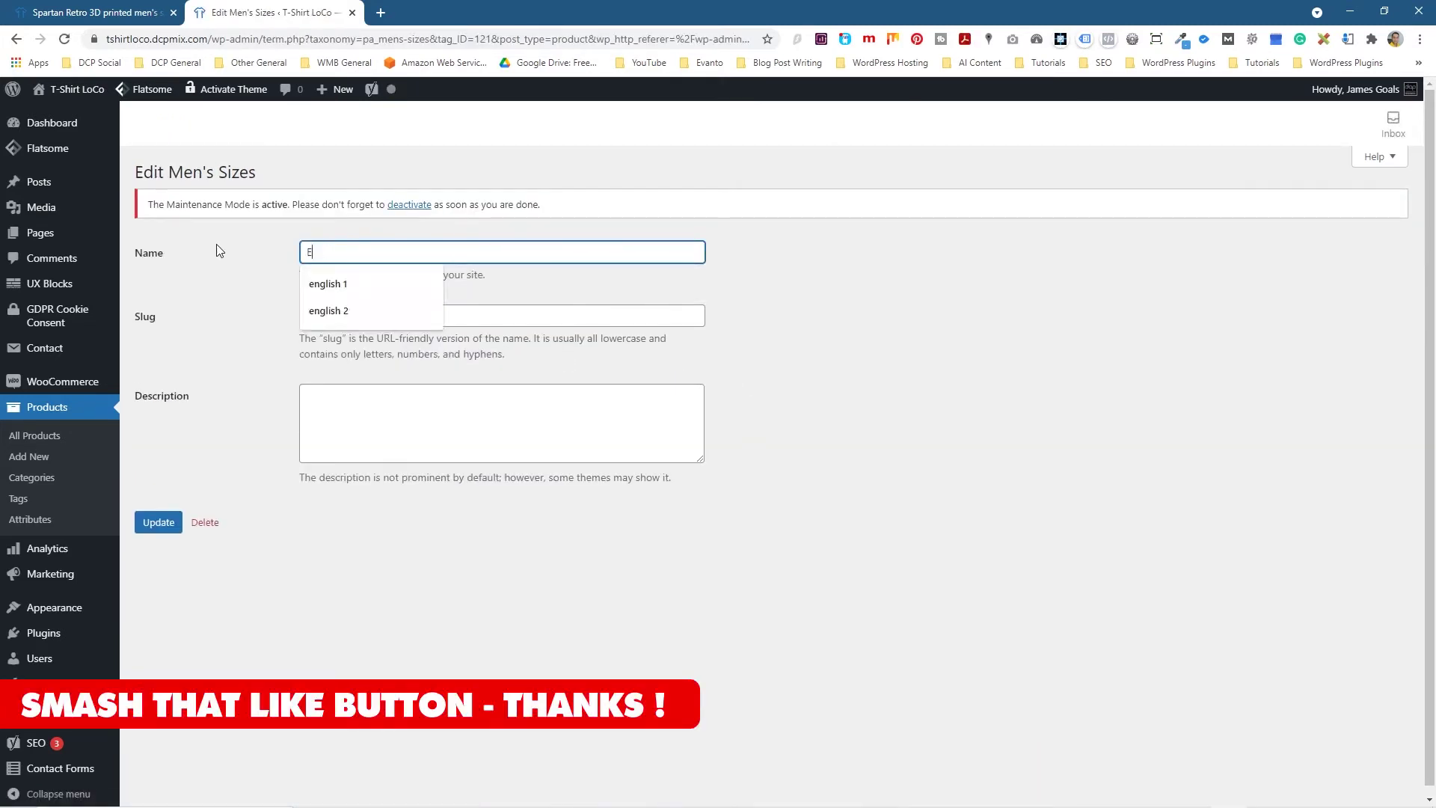
text(xtra Small)
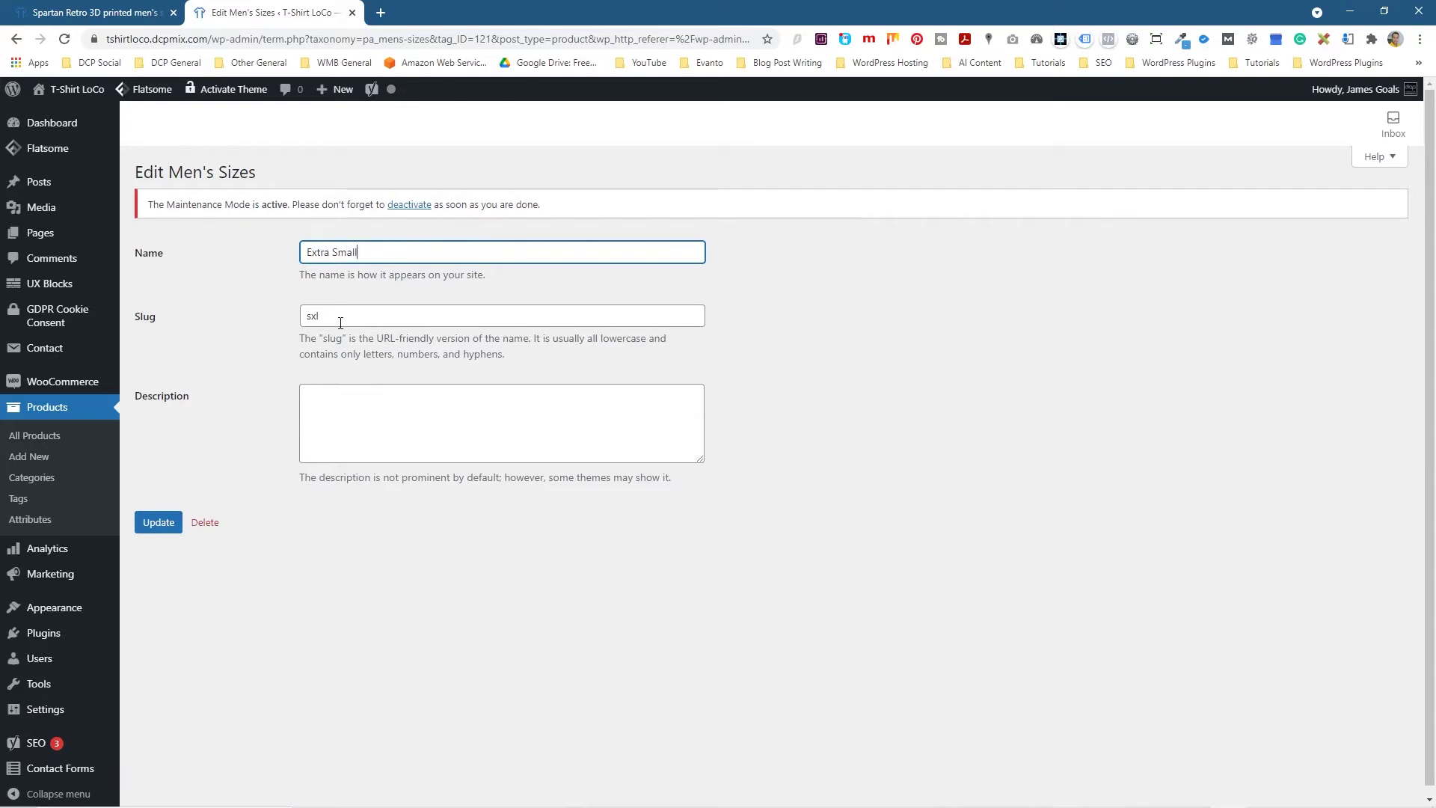
drag(340, 323, 263, 312)
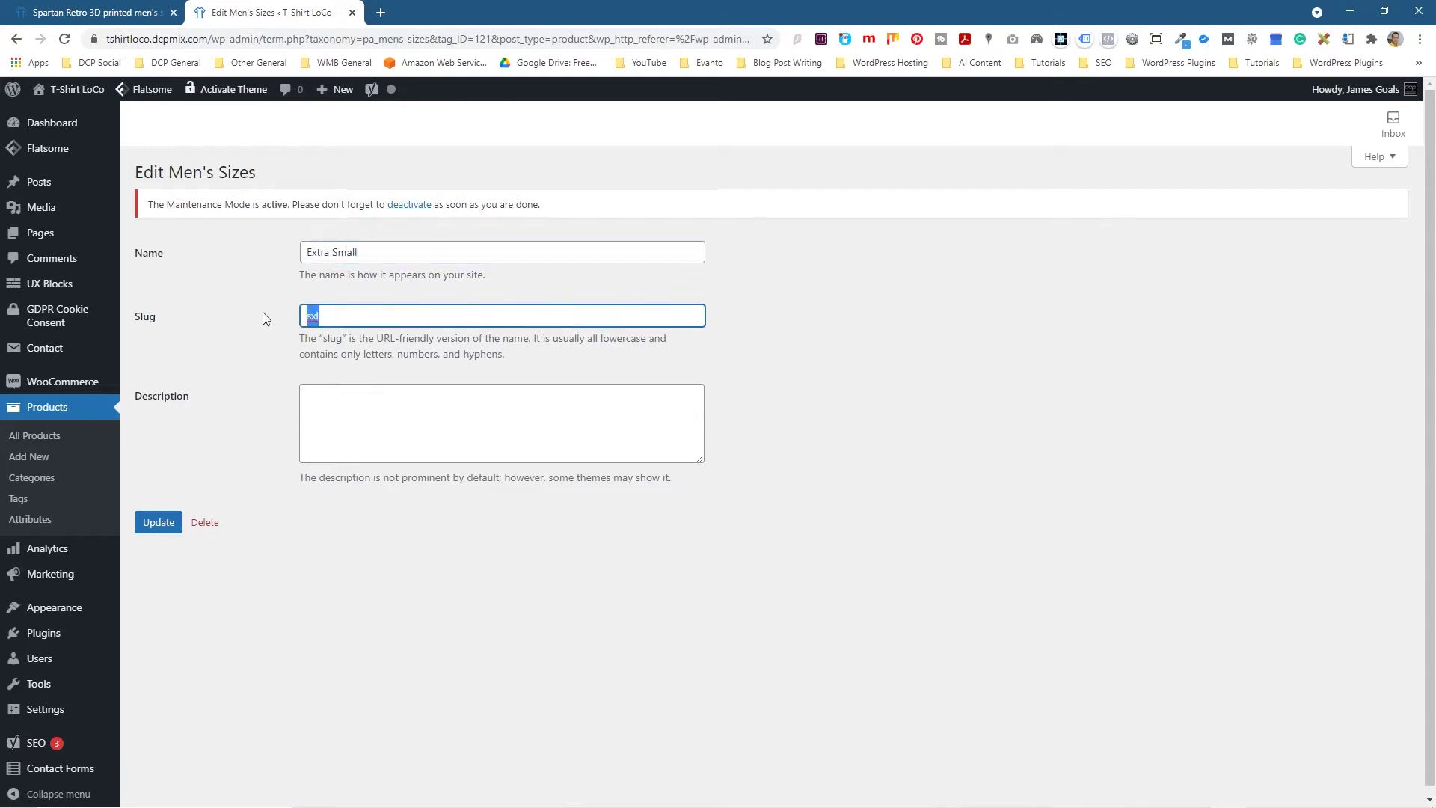
drag(368, 252, 242, 255)
key(ctrl+c)
double_click(326, 314)
key(ctrl+v)
click(158, 521)
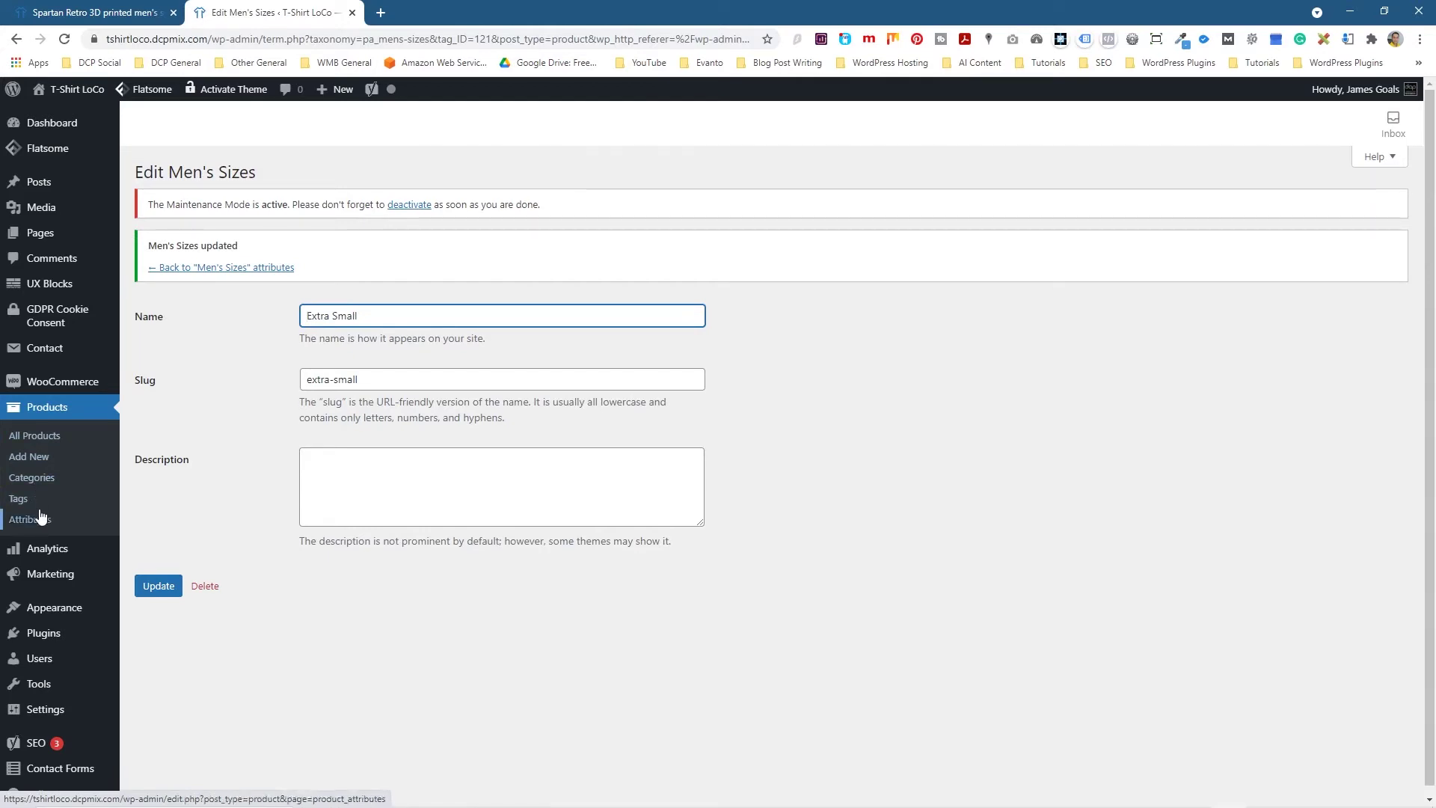
- Reorder the terms: Extra Small to the top, Small and Medium above Large
click(193, 267)
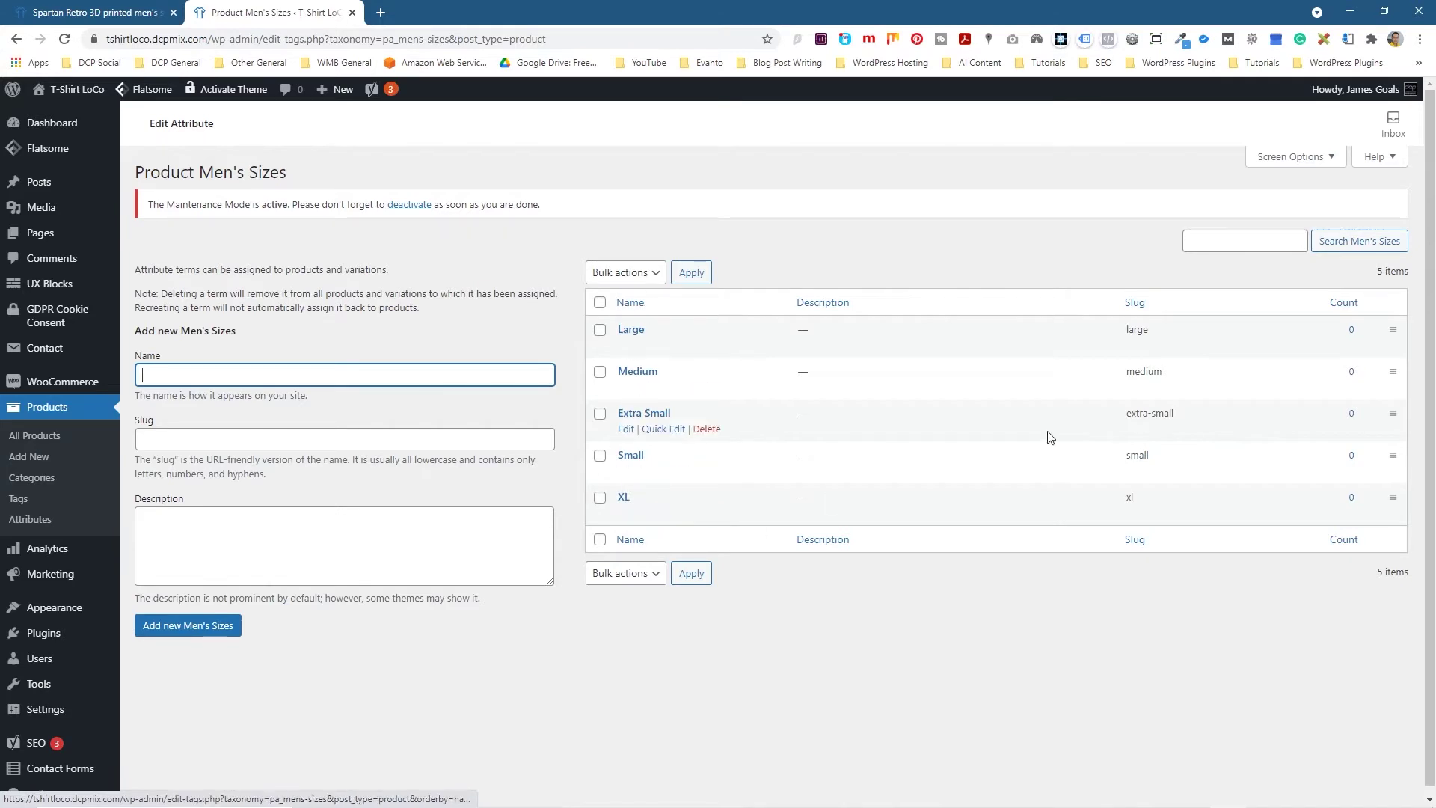
drag(1391, 454, 1381, 325)
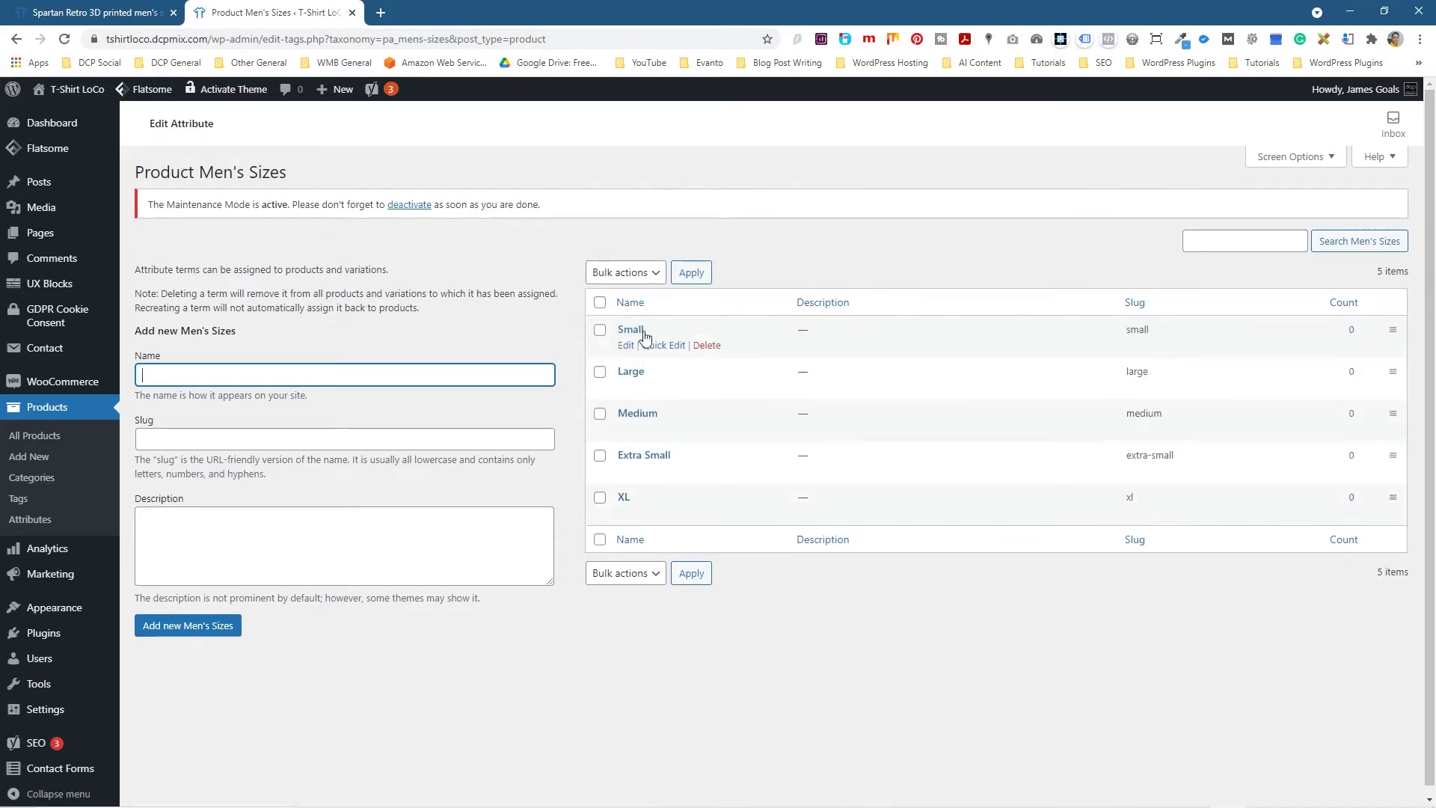
click(97, 12)
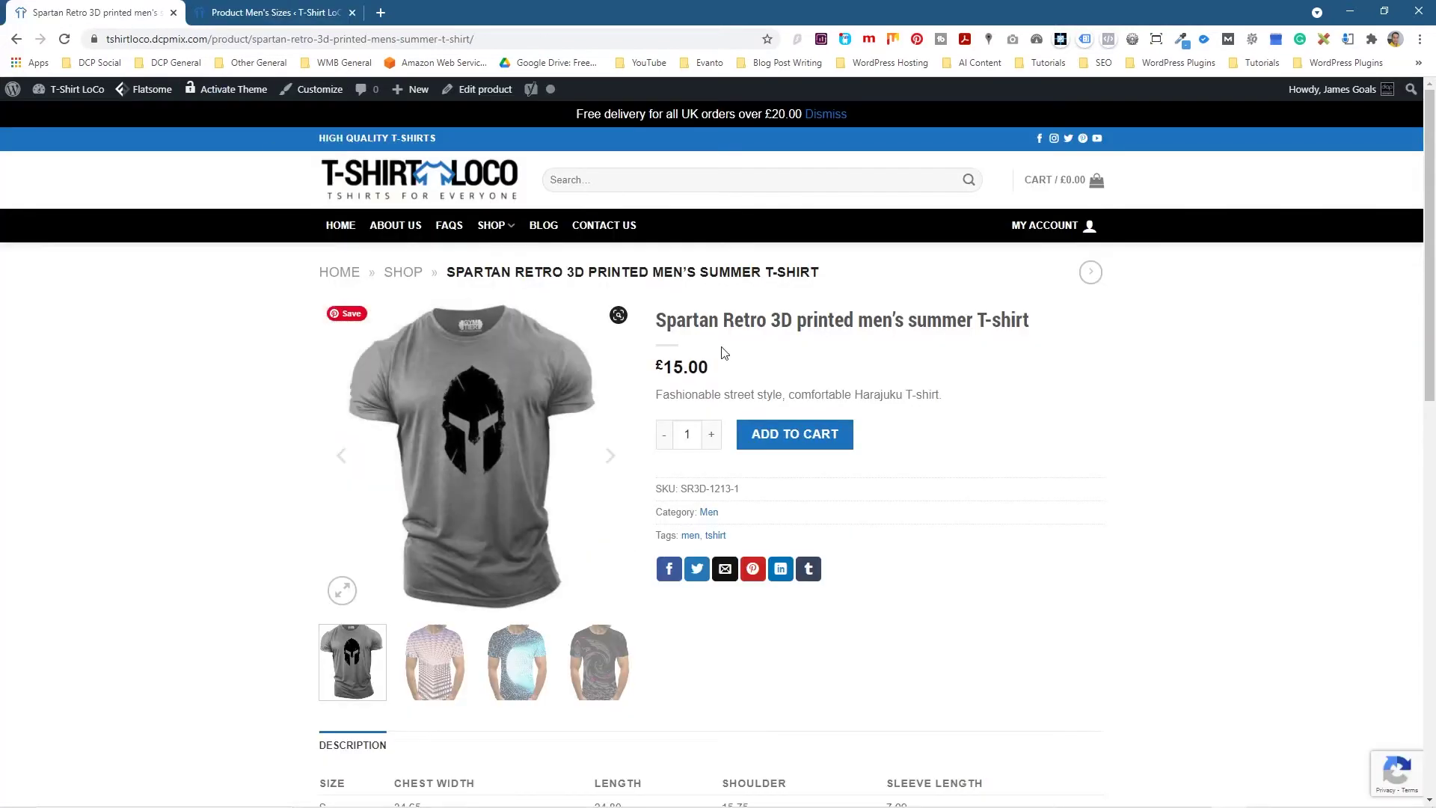
click(243, 12)
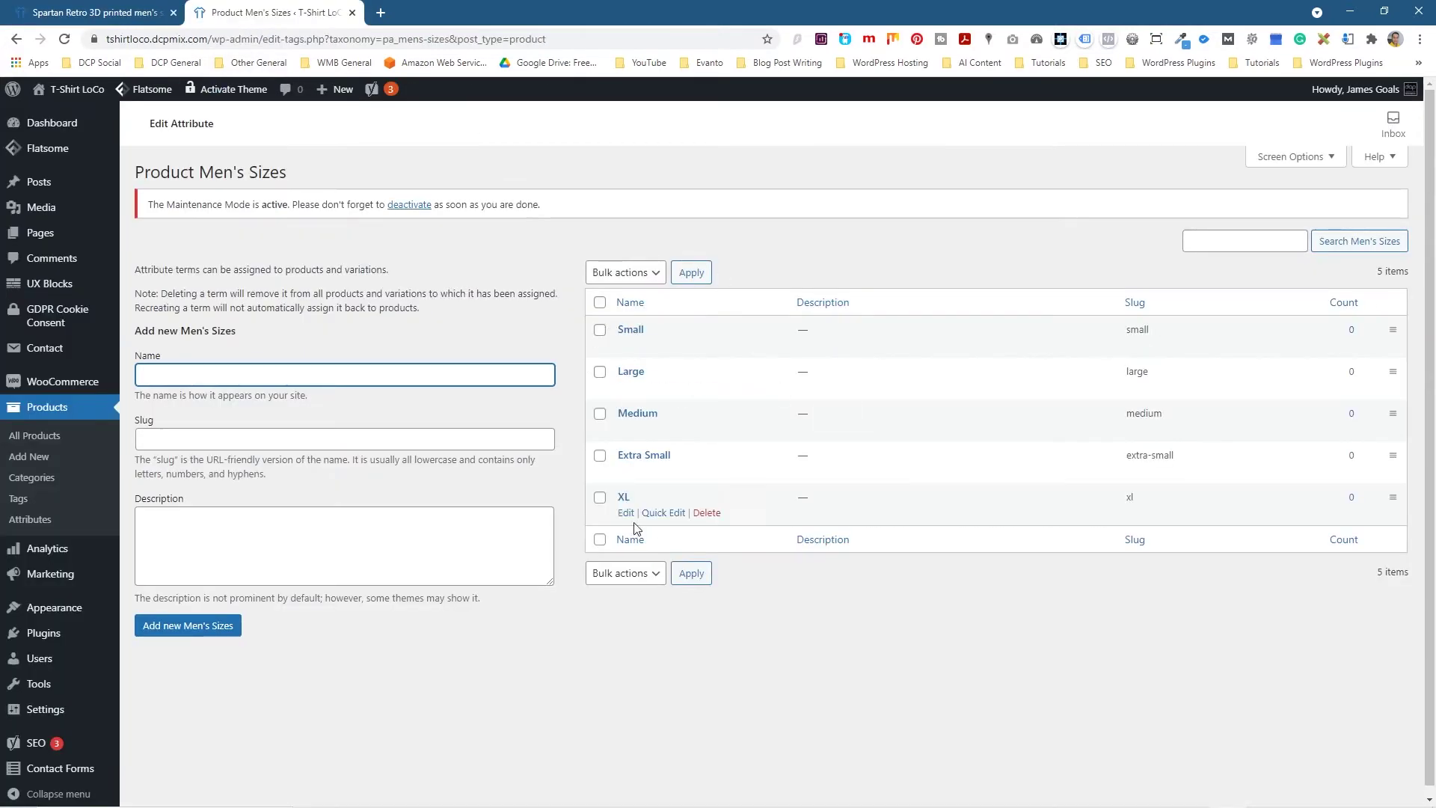
drag(1383, 458, 1382, 334)
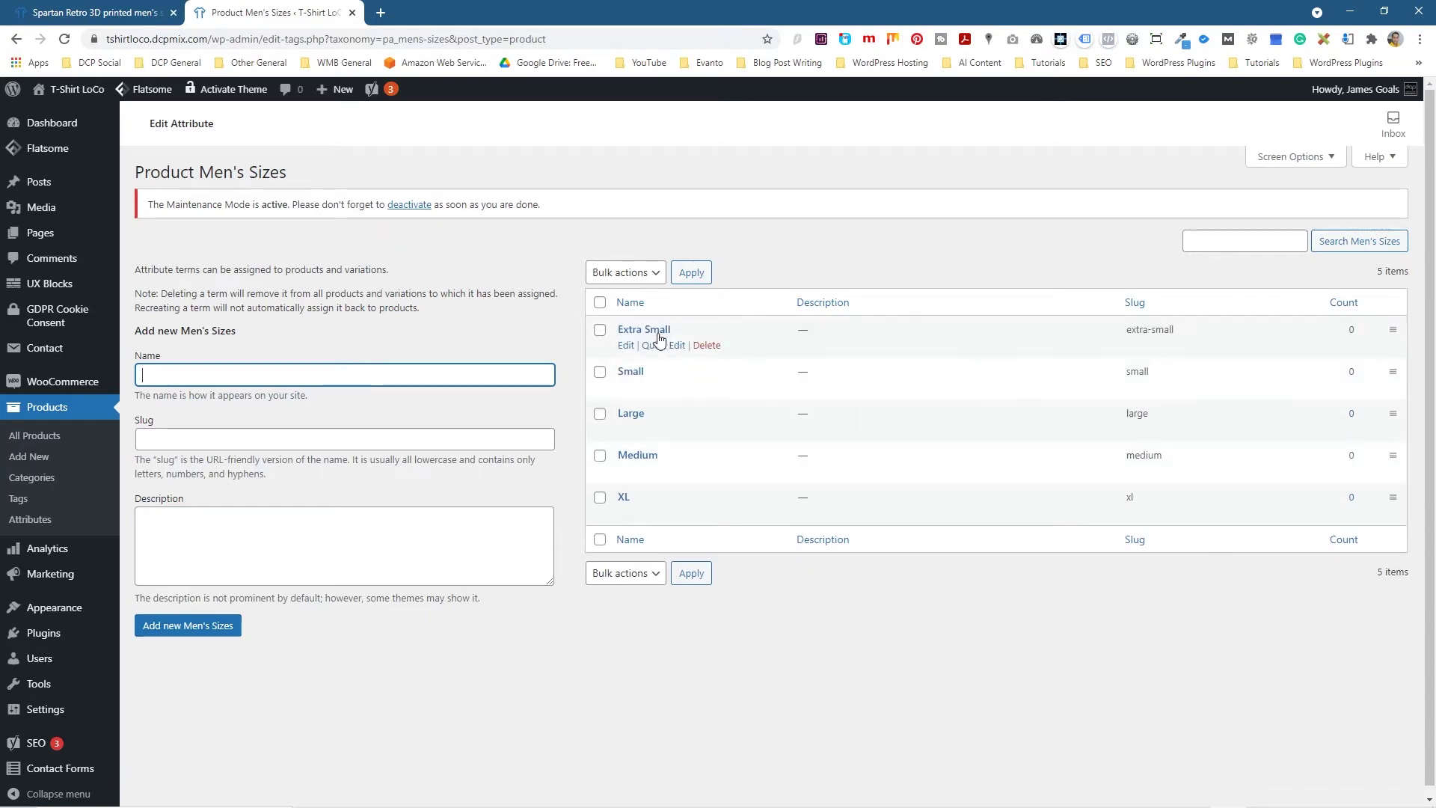
drag(1384, 459, 1383, 411)
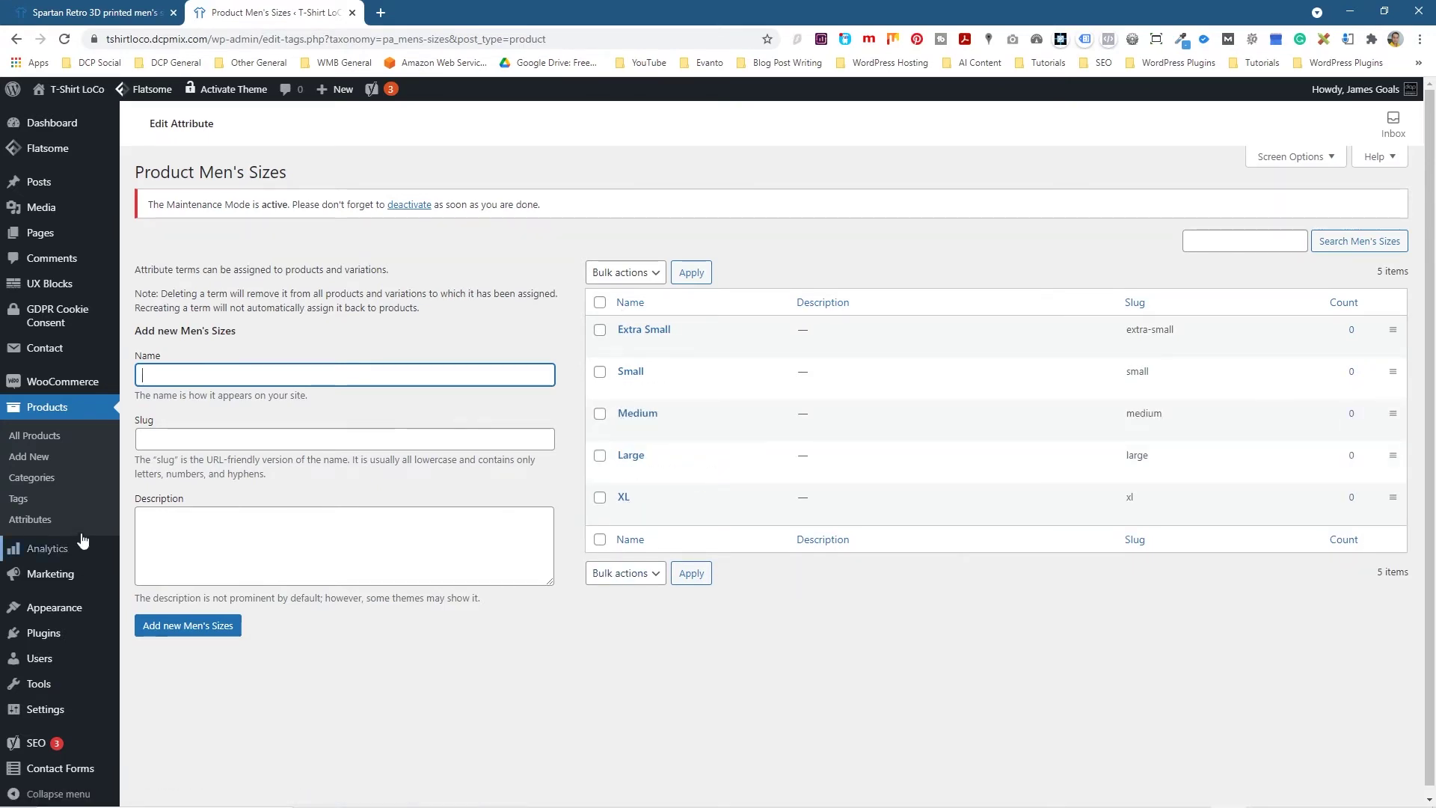
click(41, 520)
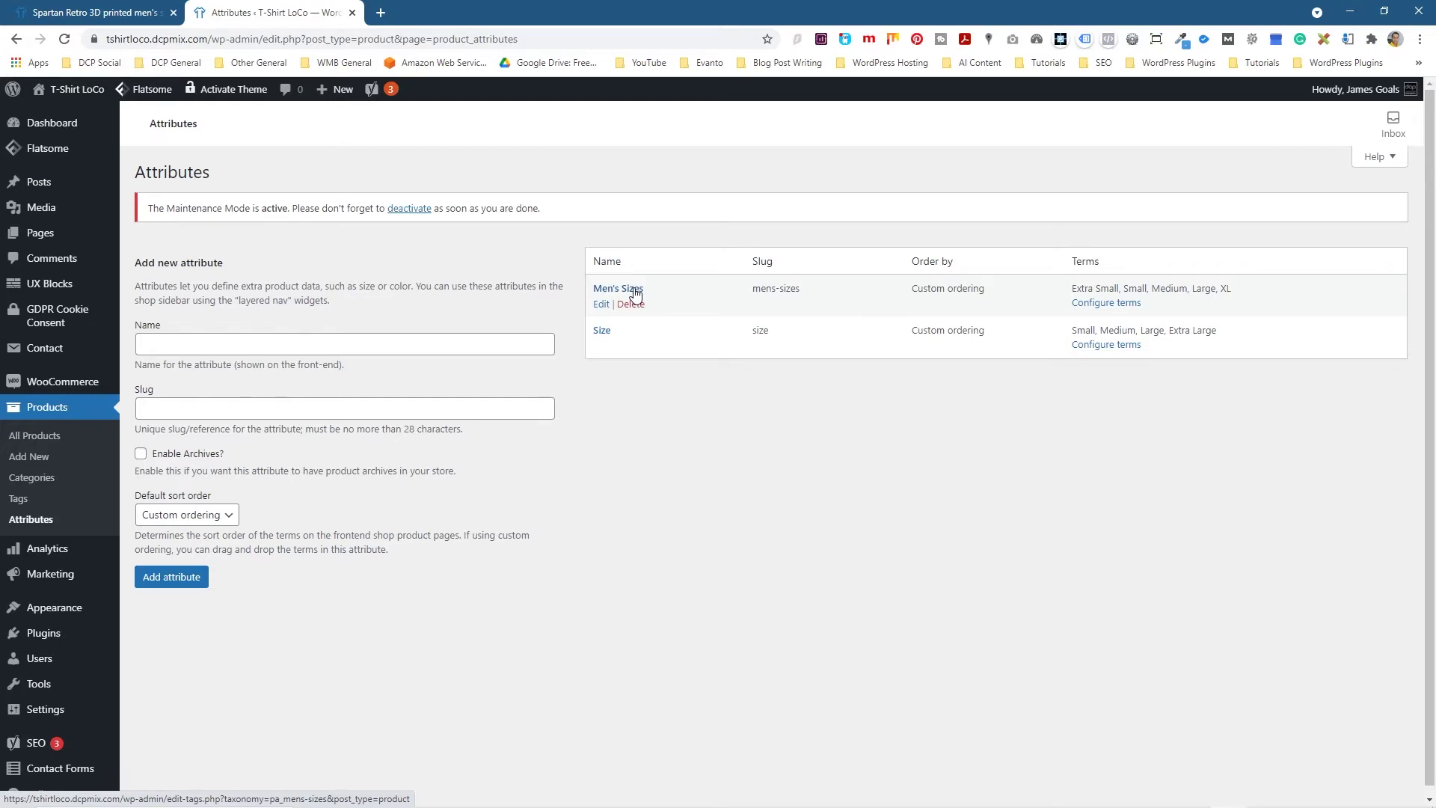
- Edit the Spartan Retro T-shirt and set its Product data type to Variable product
click(51, 411)
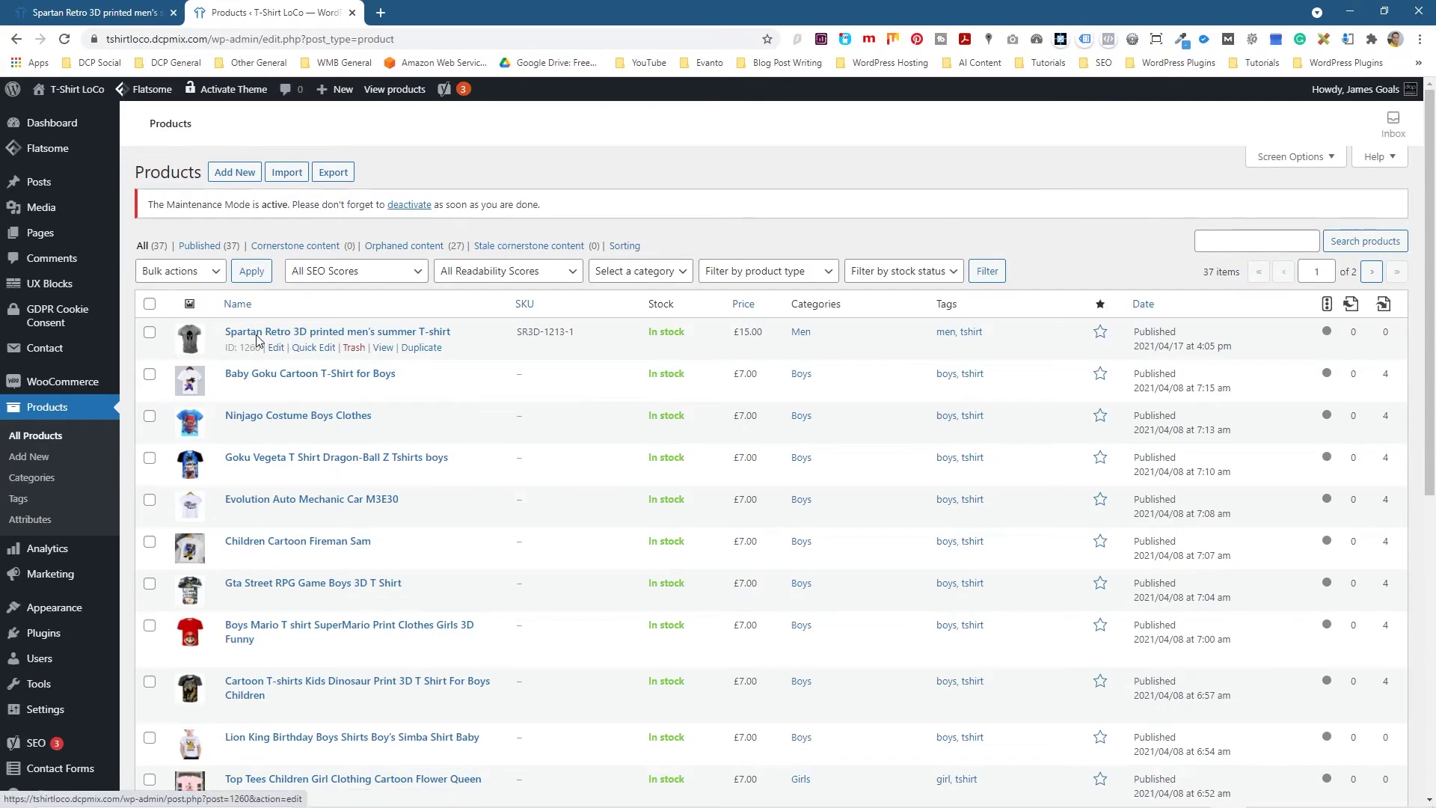
click(259, 334)
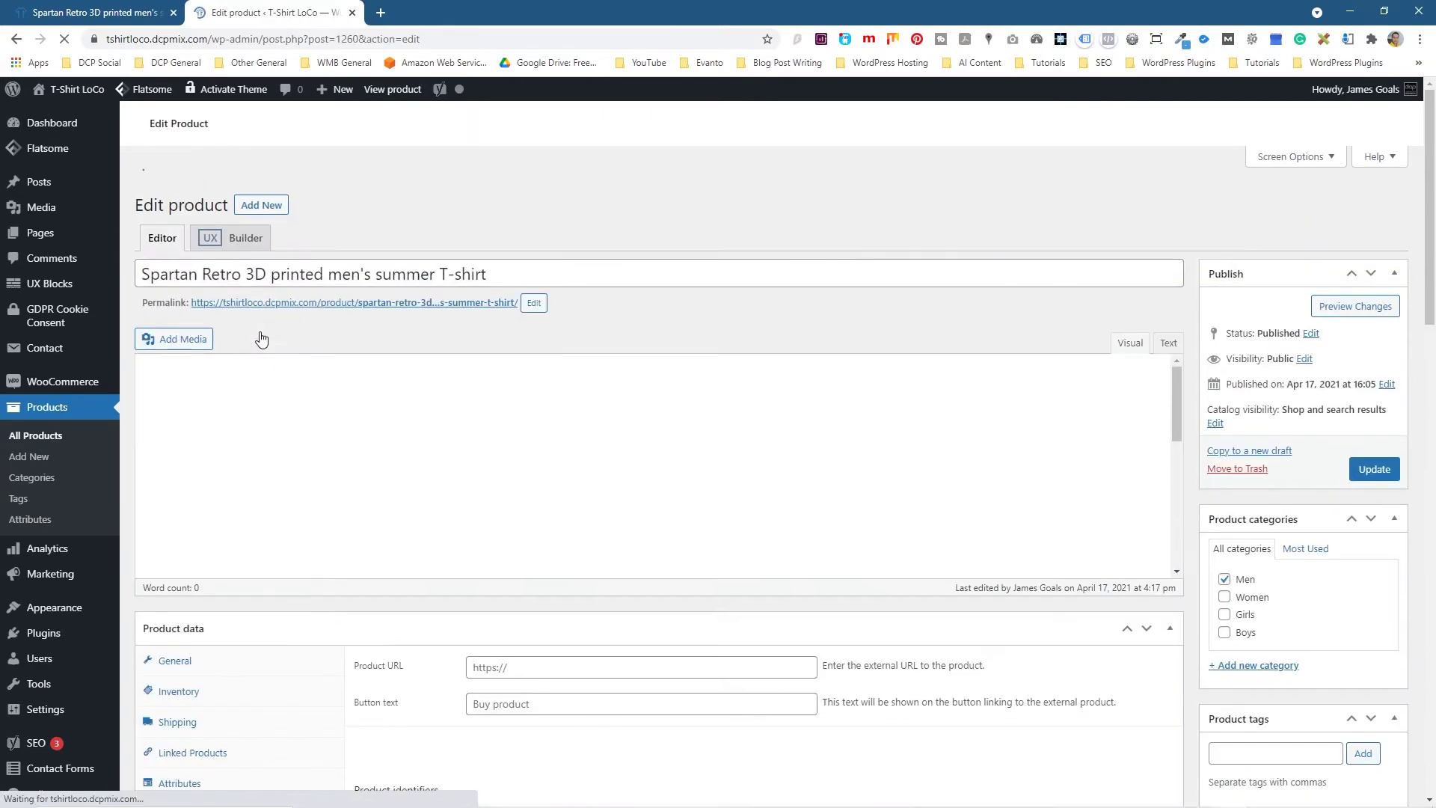
scroll(299, 523, down, 4)
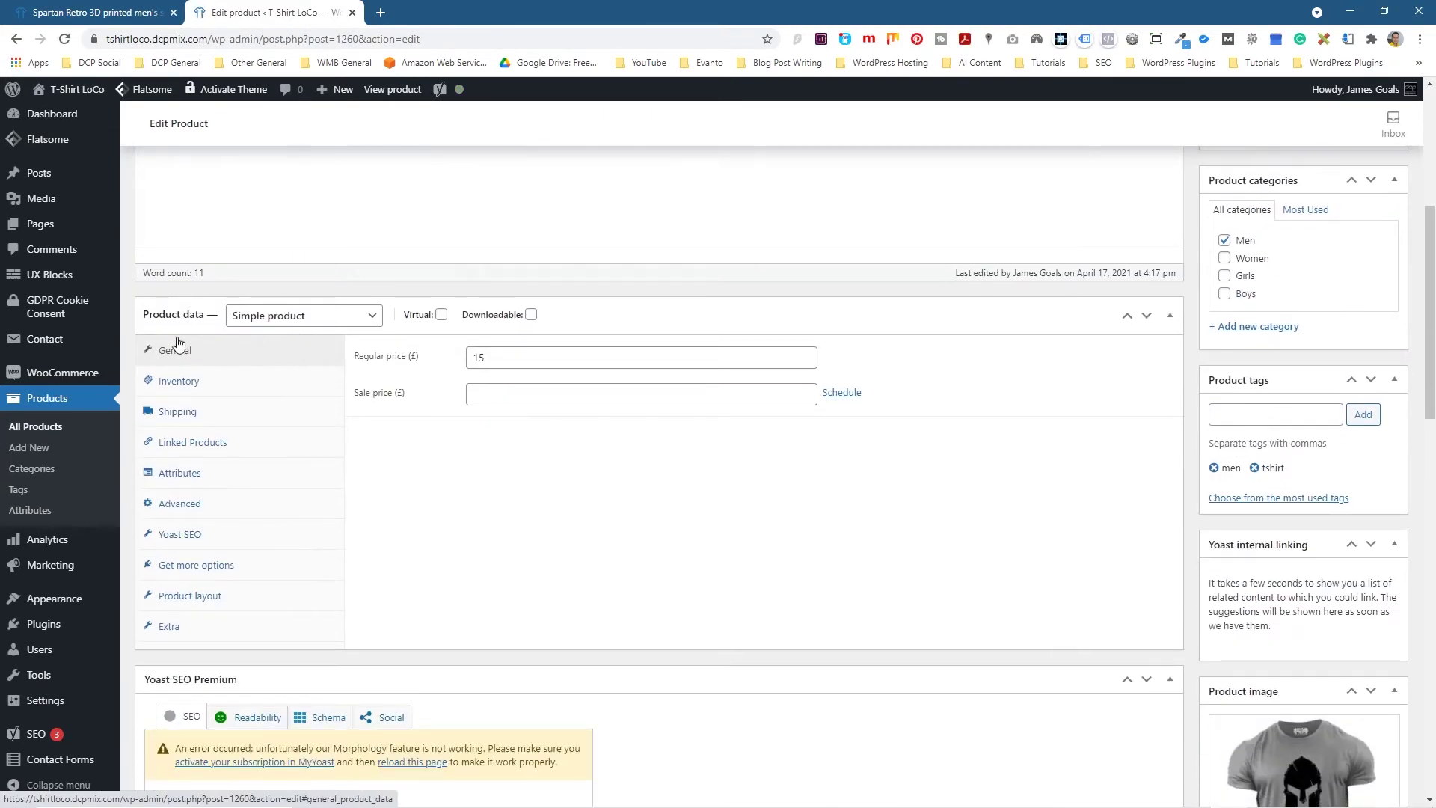
click(284, 320)
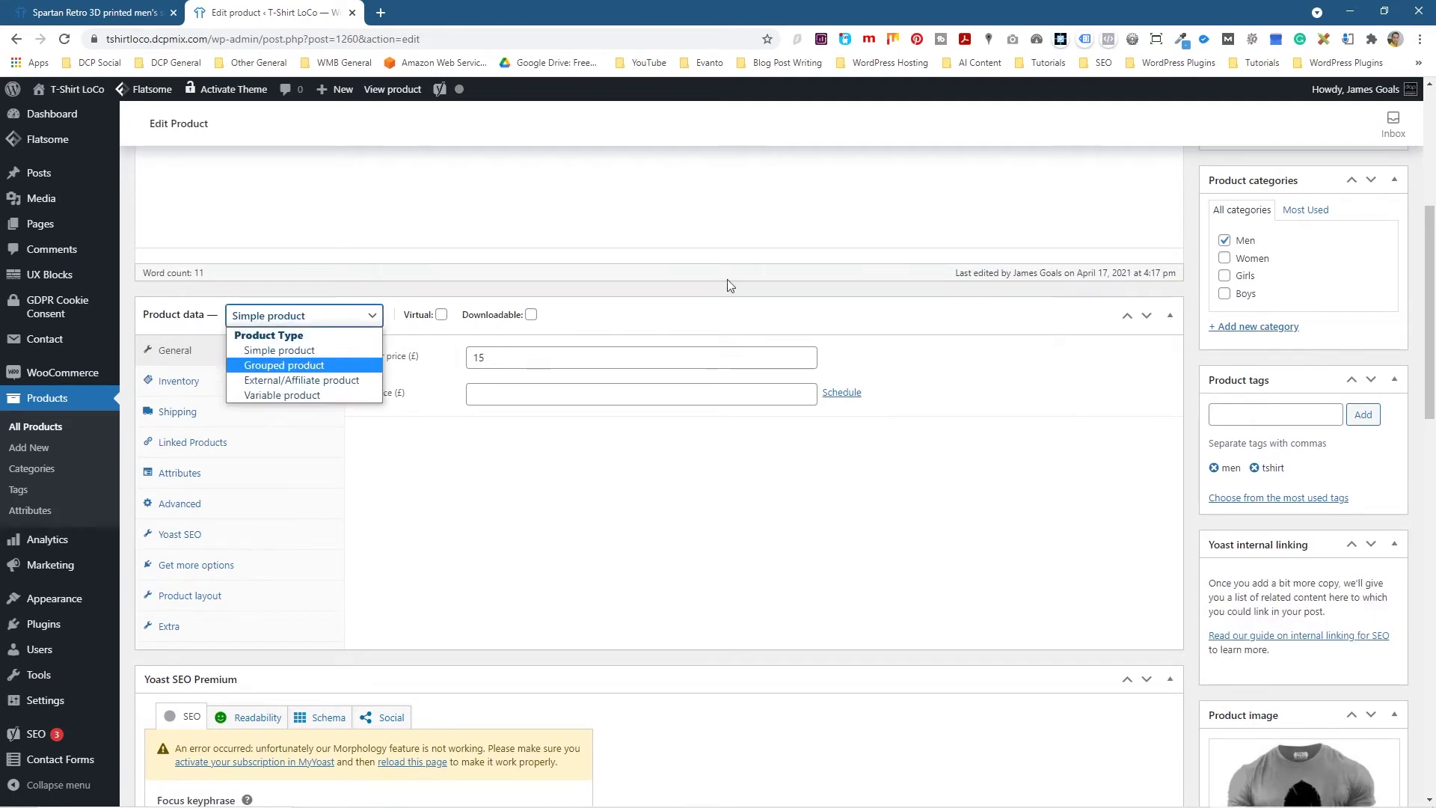
click(317, 397)
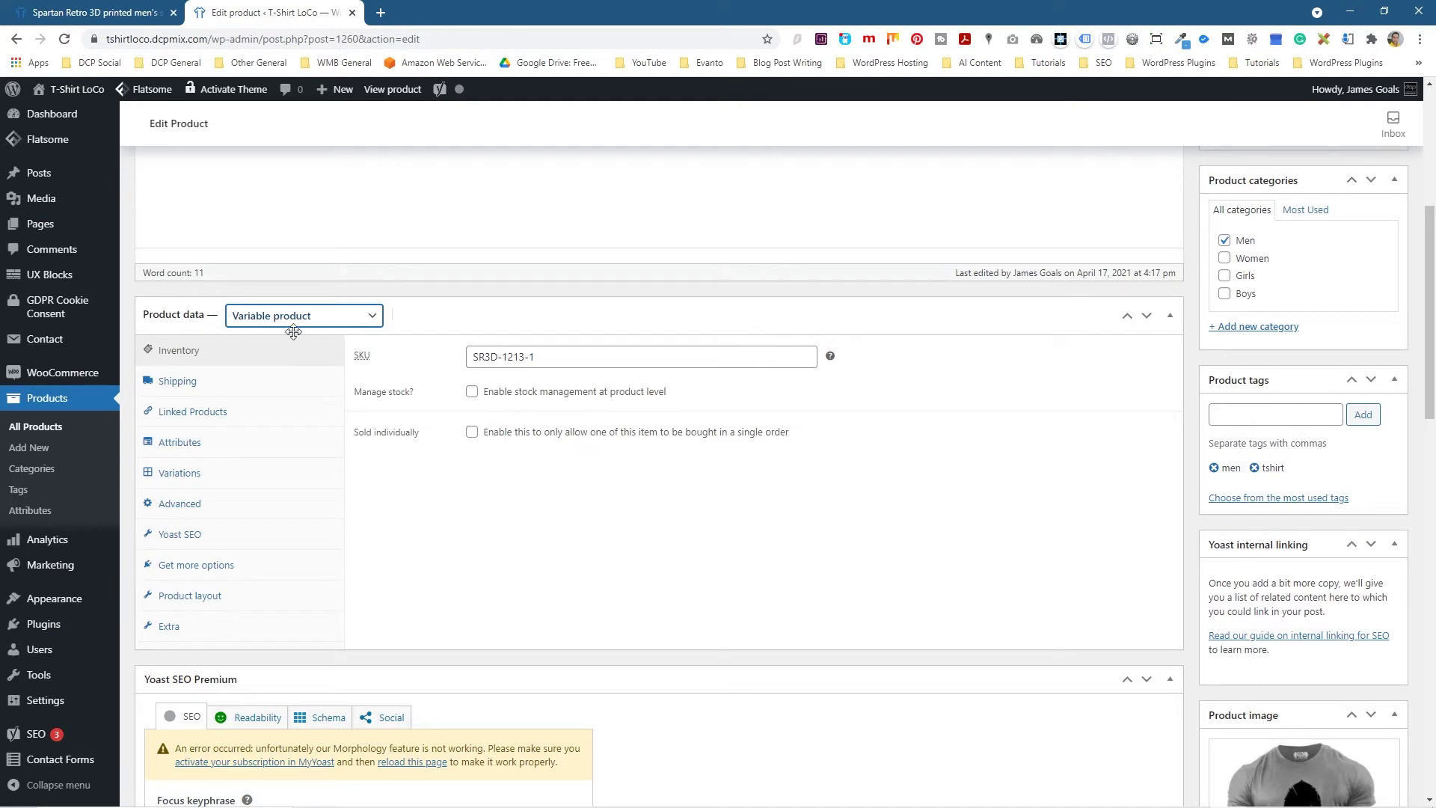
- Add Men's Sizes to the product, hidden on the product page and used for variations
click(185, 446)
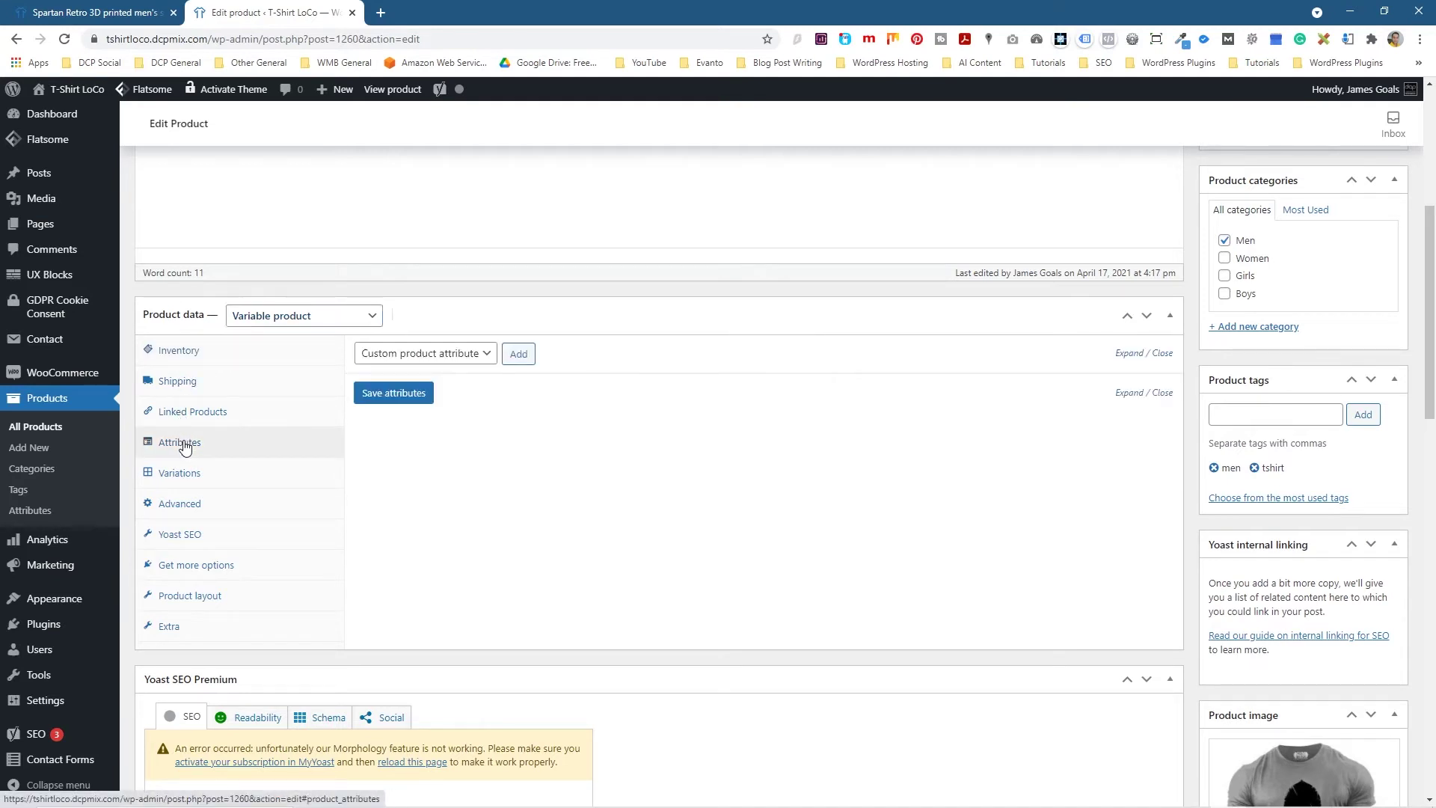
click(447, 353)
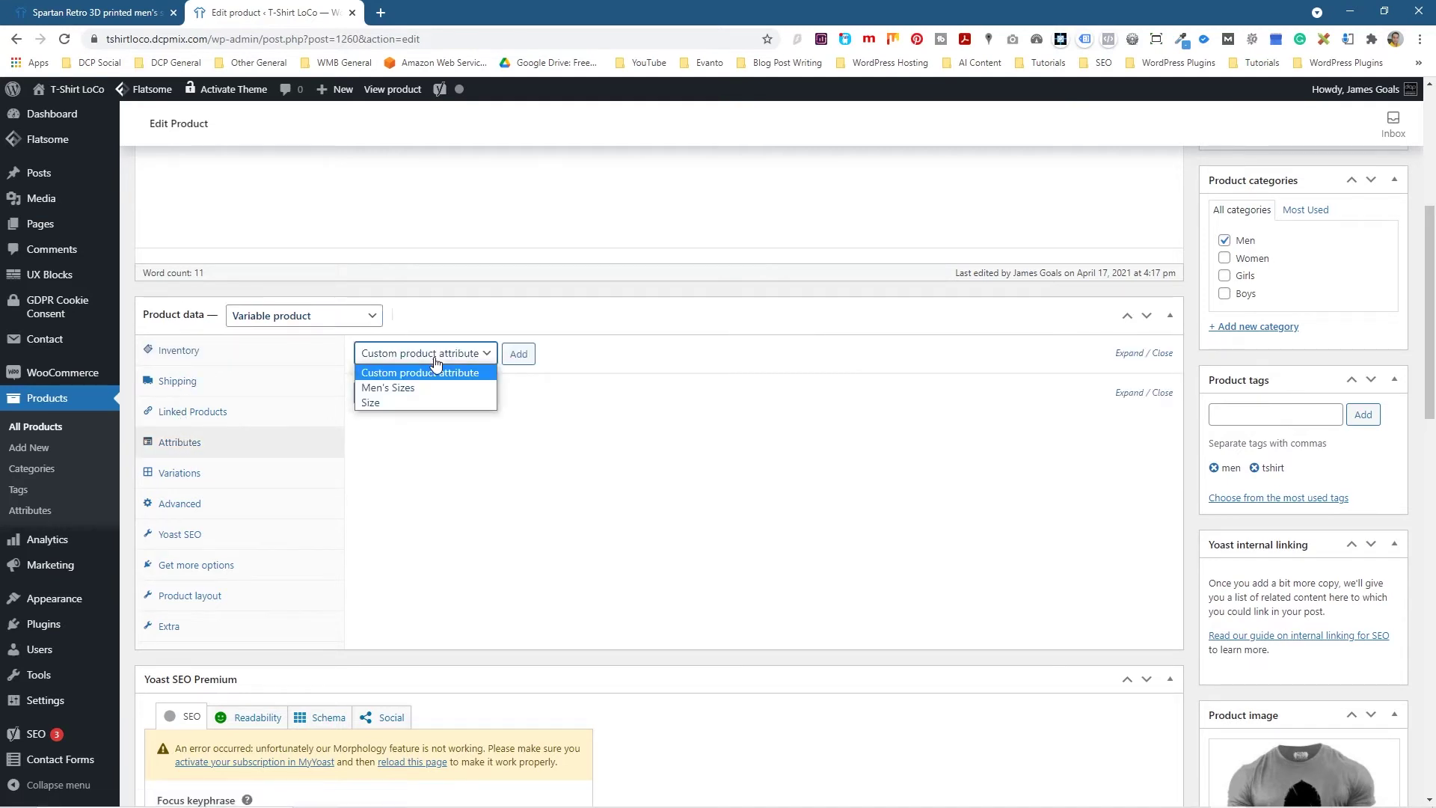
click(390, 396)
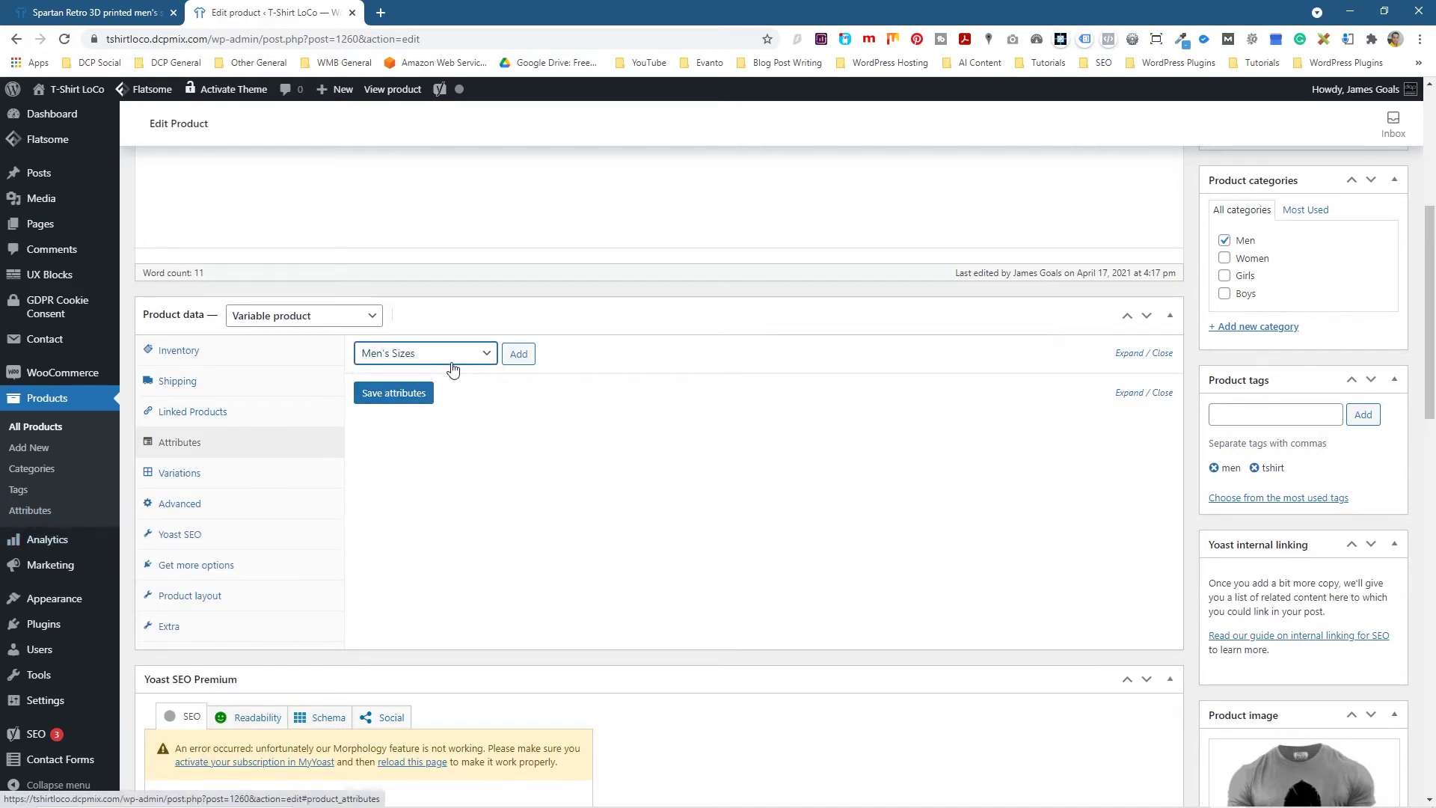
click(518, 356)
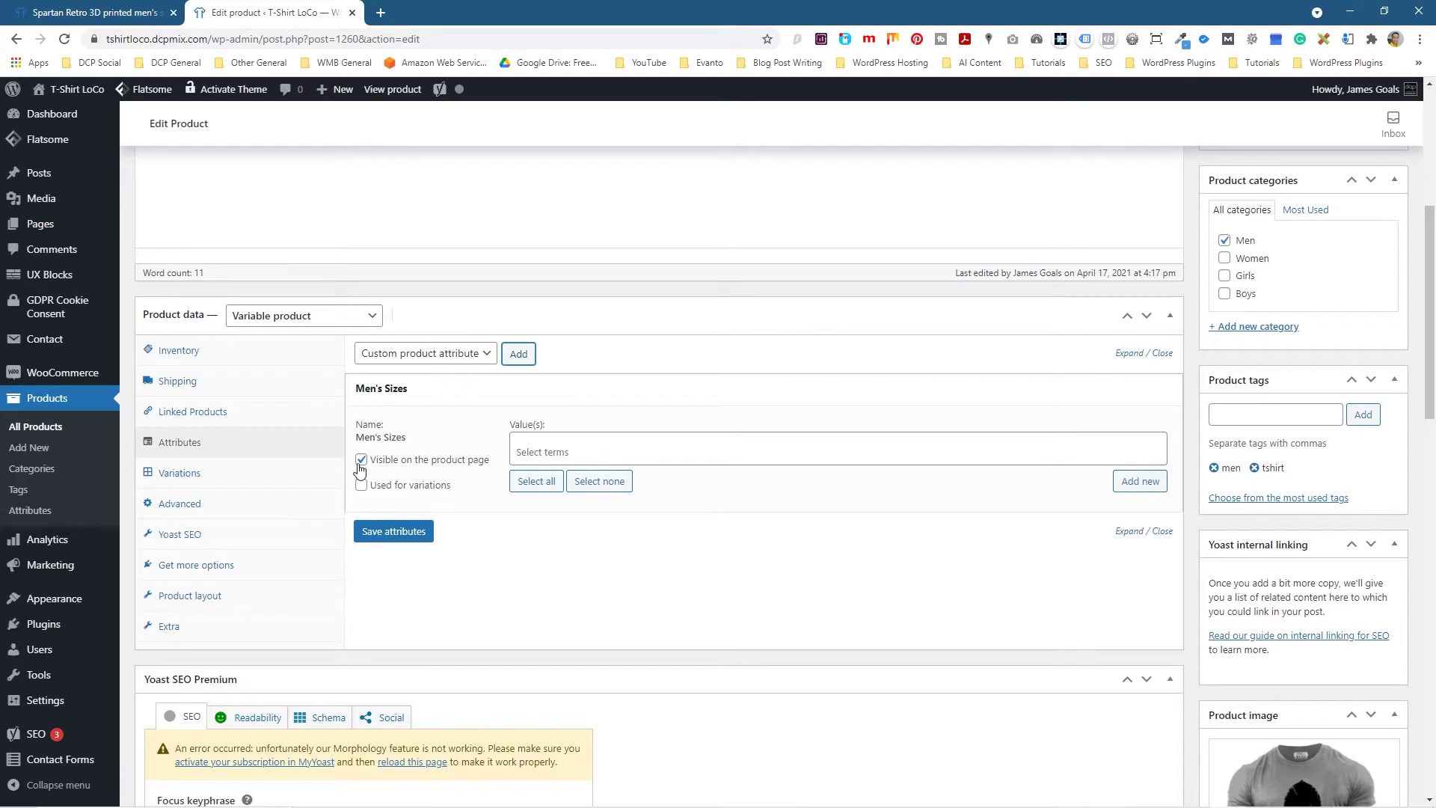
click(361, 461)
click(362, 486)
- Select Extra Small, Small, Medium, Large and XL as its values and save the attributes
click(564, 451)
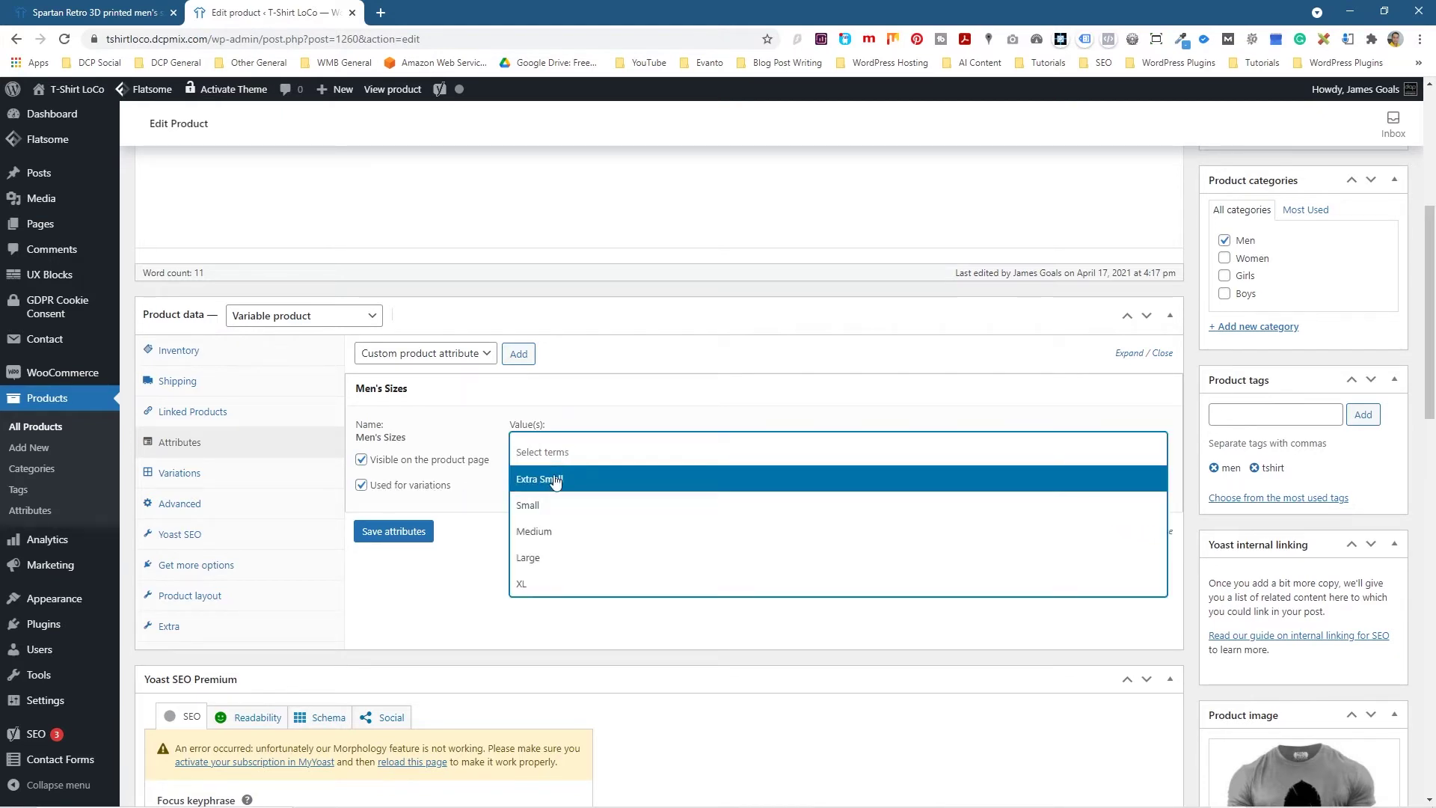
click(554, 482)
click(591, 451)
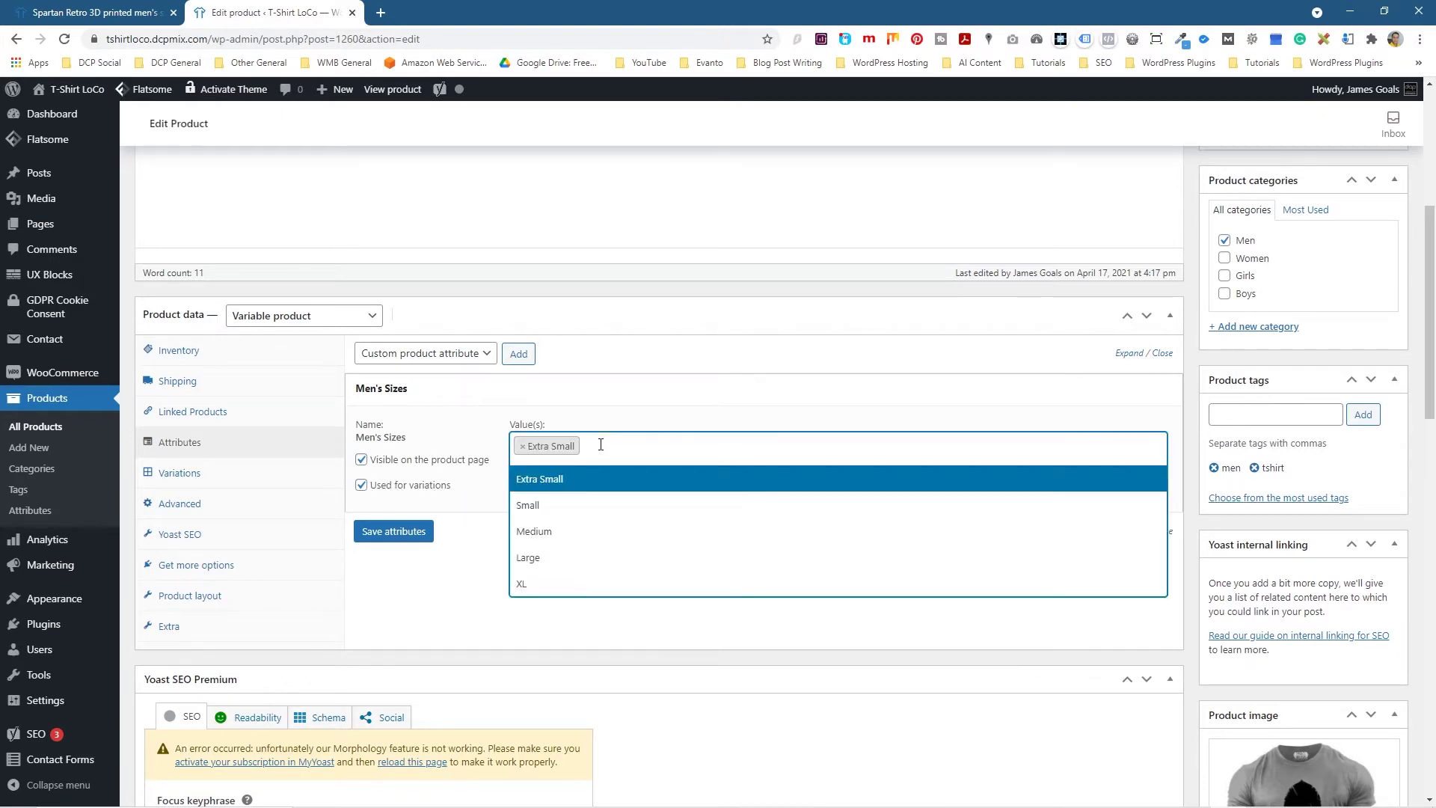
click(565, 507)
click(651, 447)
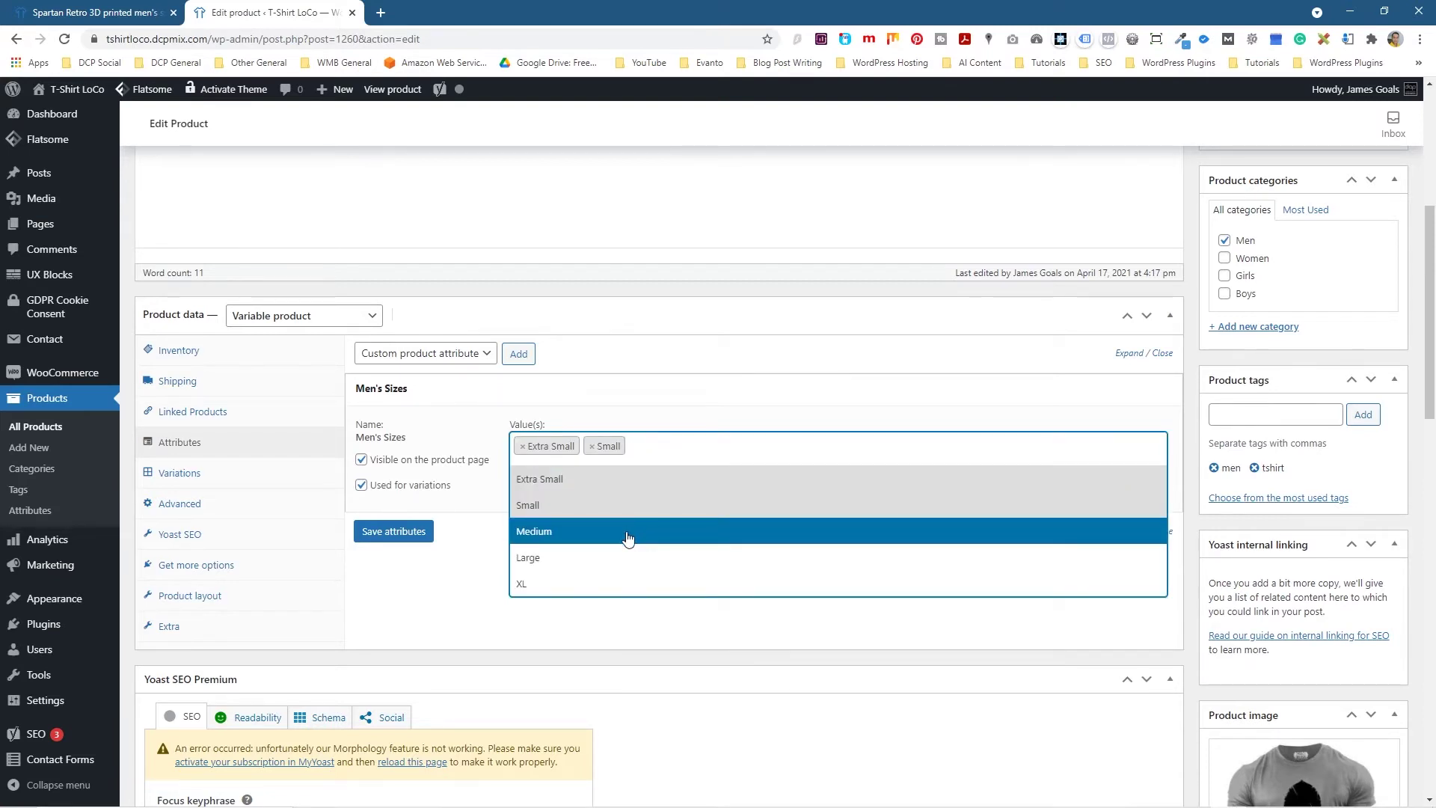
click(628, 532)
click(705, 450)
click(684, 559)
click(737, 447)
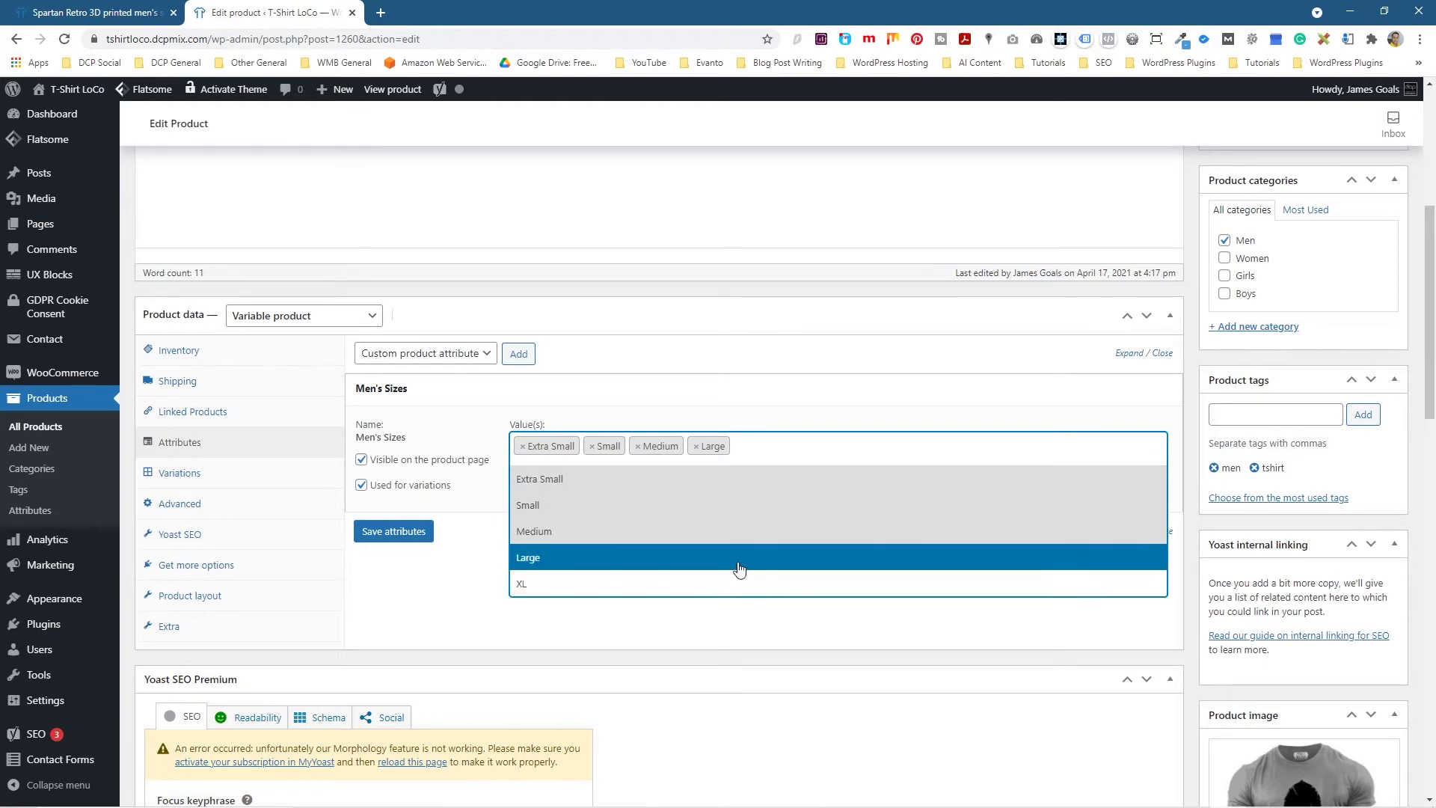
click(739, 585)
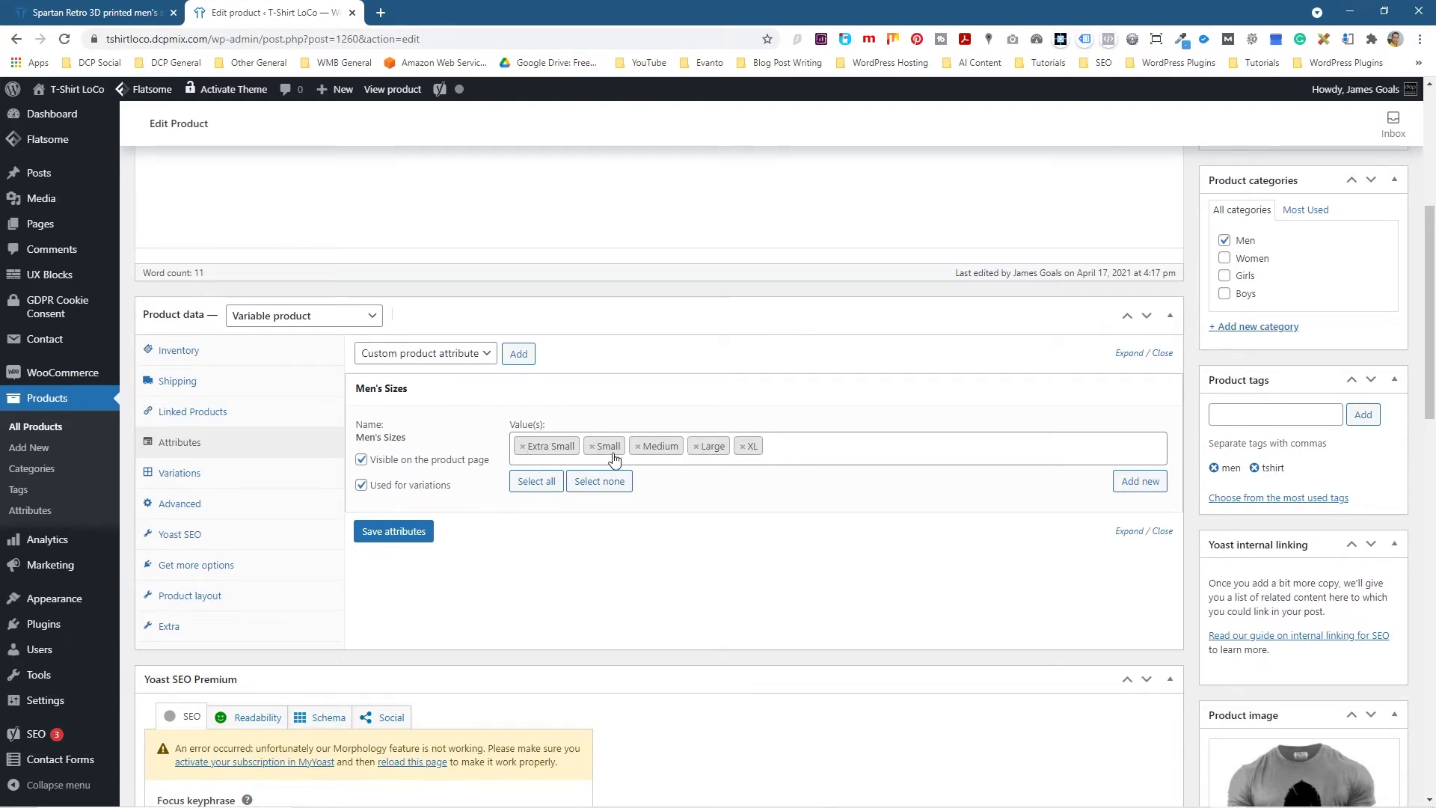
click(400, 533)
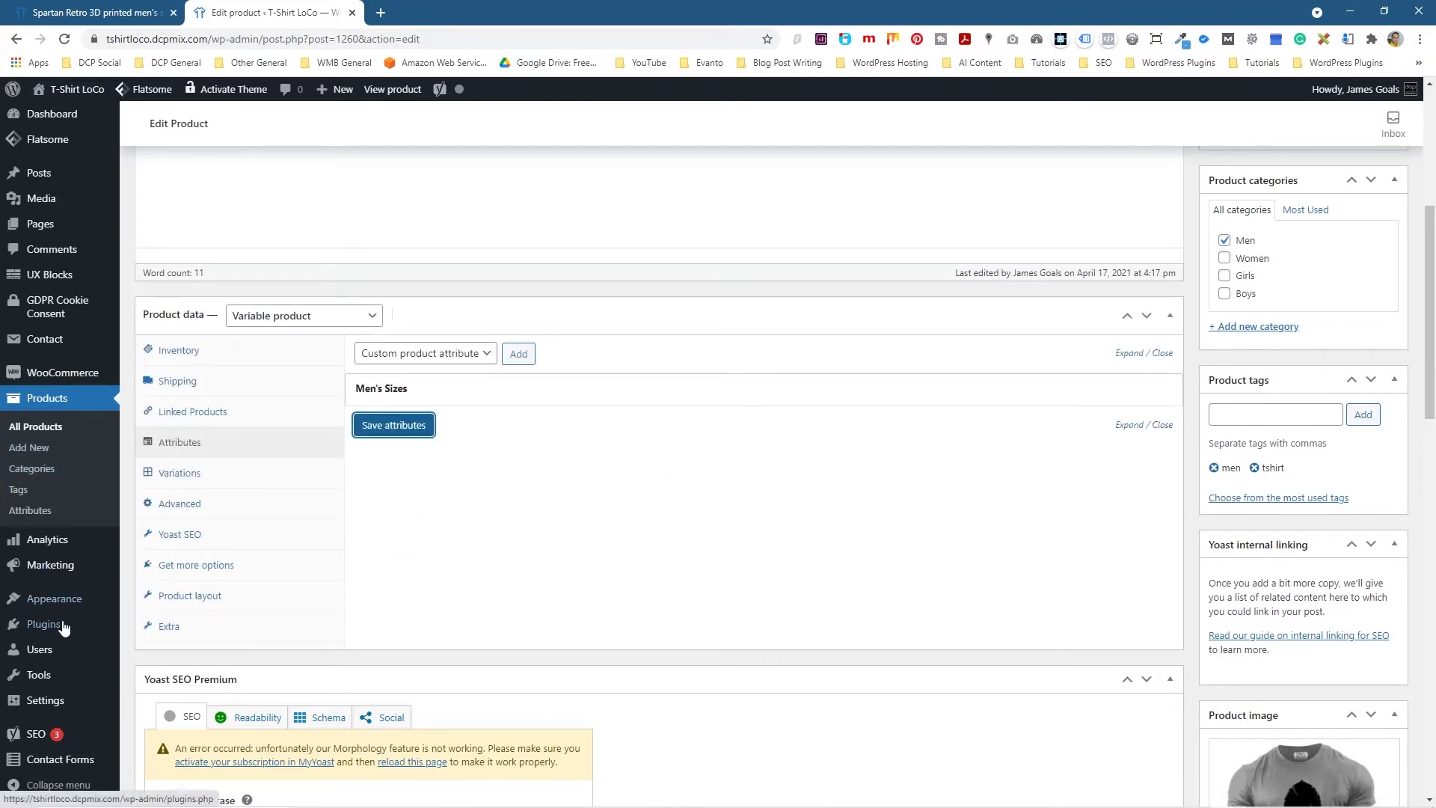
click(172, 479)
- Create variations from all attributes, confirming the prompts to add five size variations
click(452, 359)
click(394, 389)
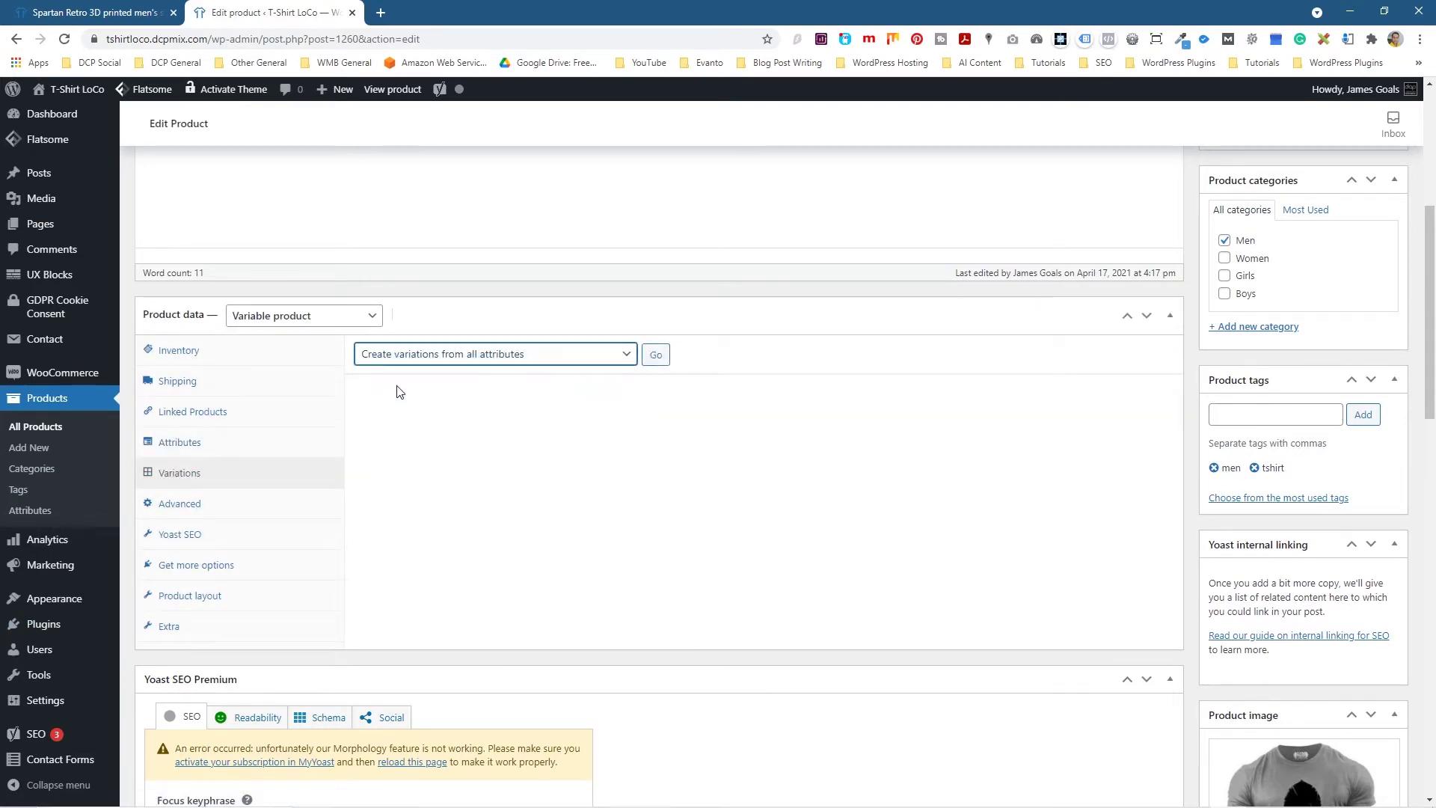
click(658, 364)
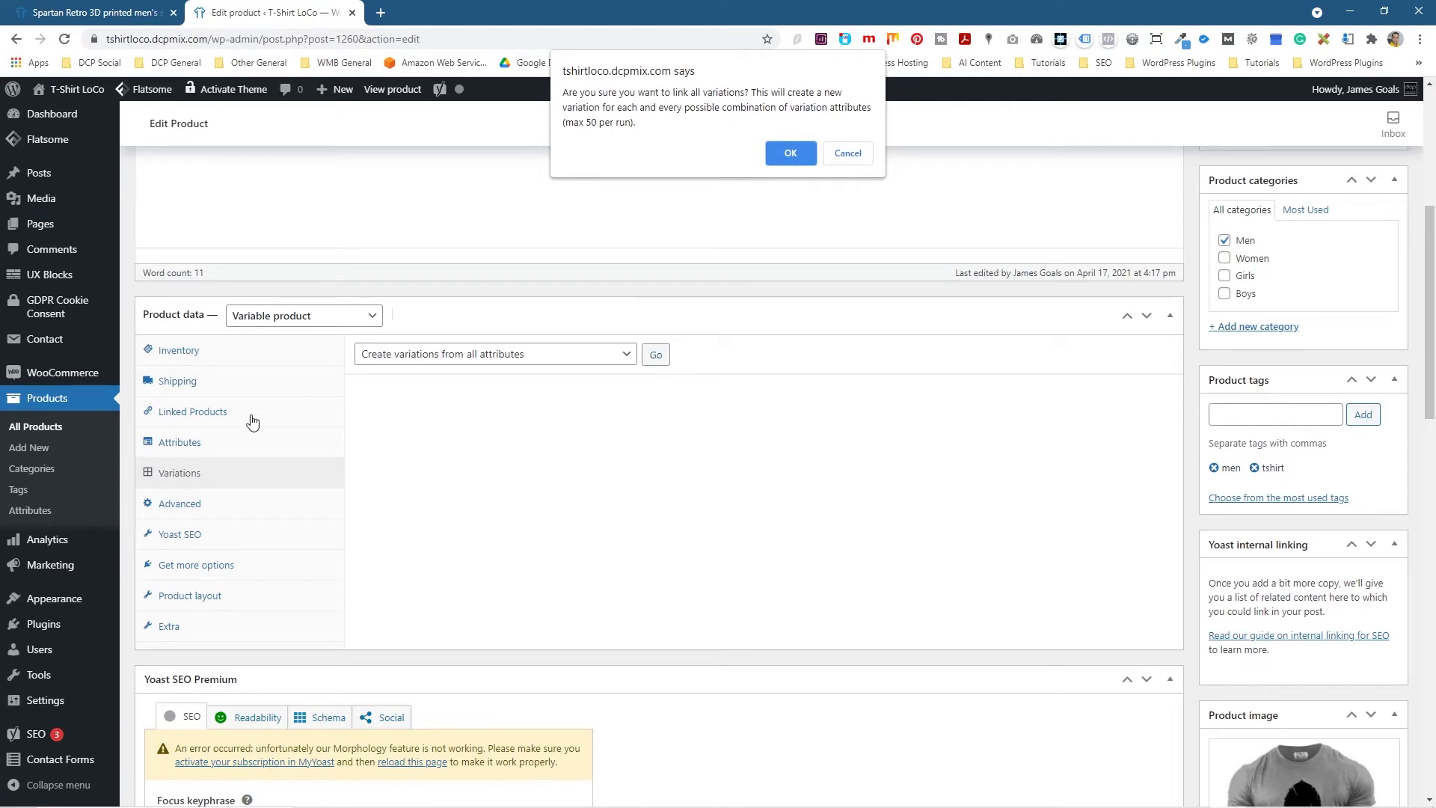
click(792, 152)
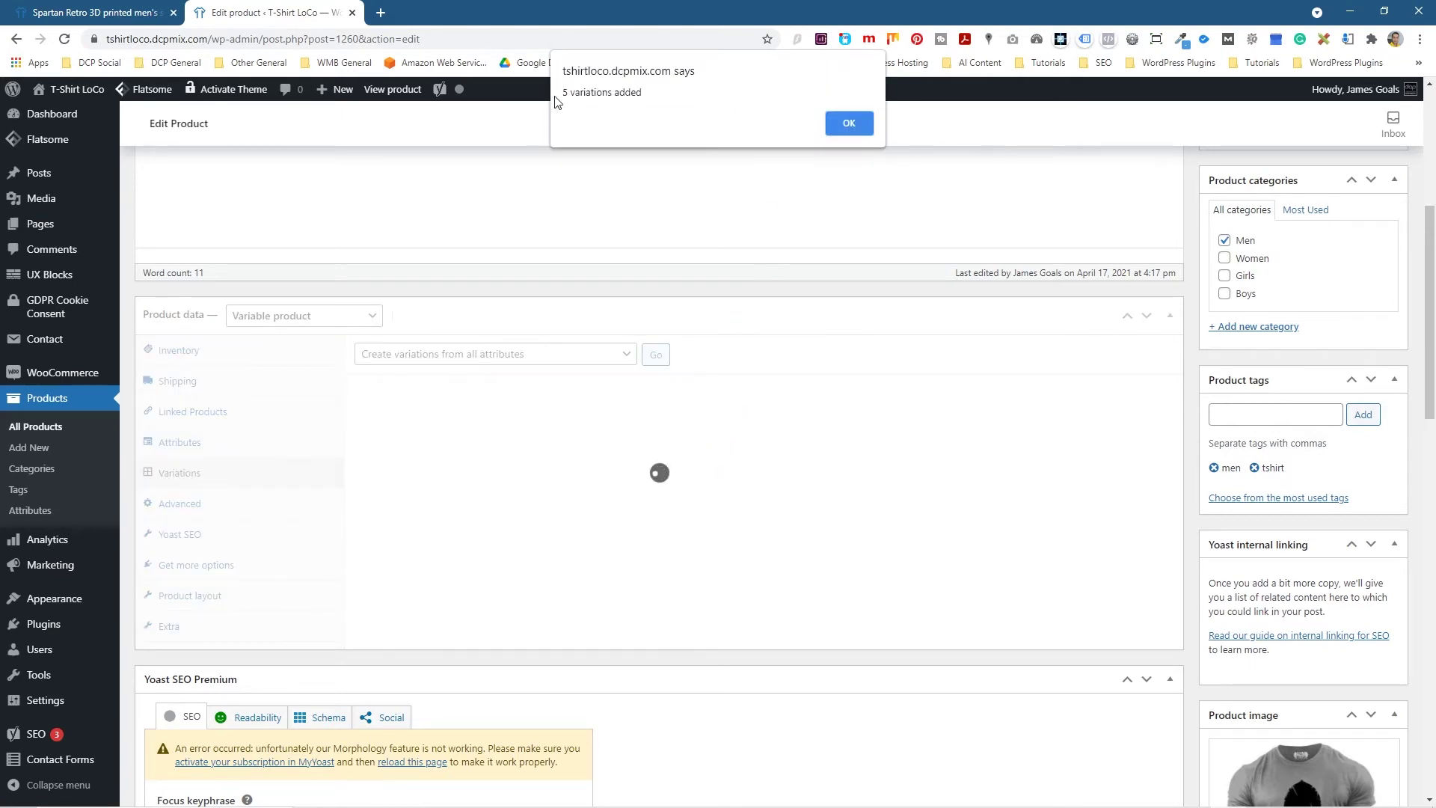
click(849, 123)
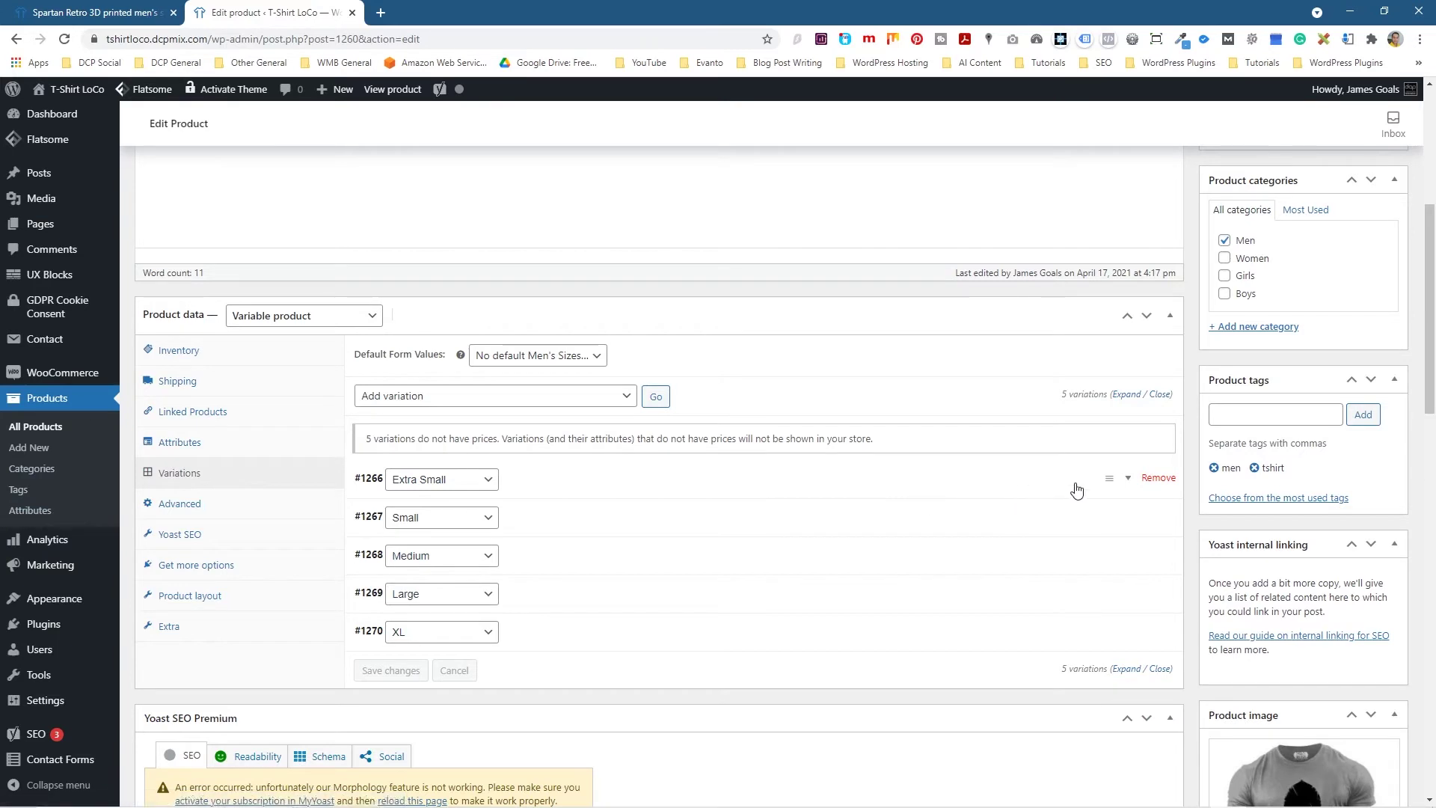
- Copy the base SKU SR3D-1213-1 from the product's Inventory settings
click(1127, 483)
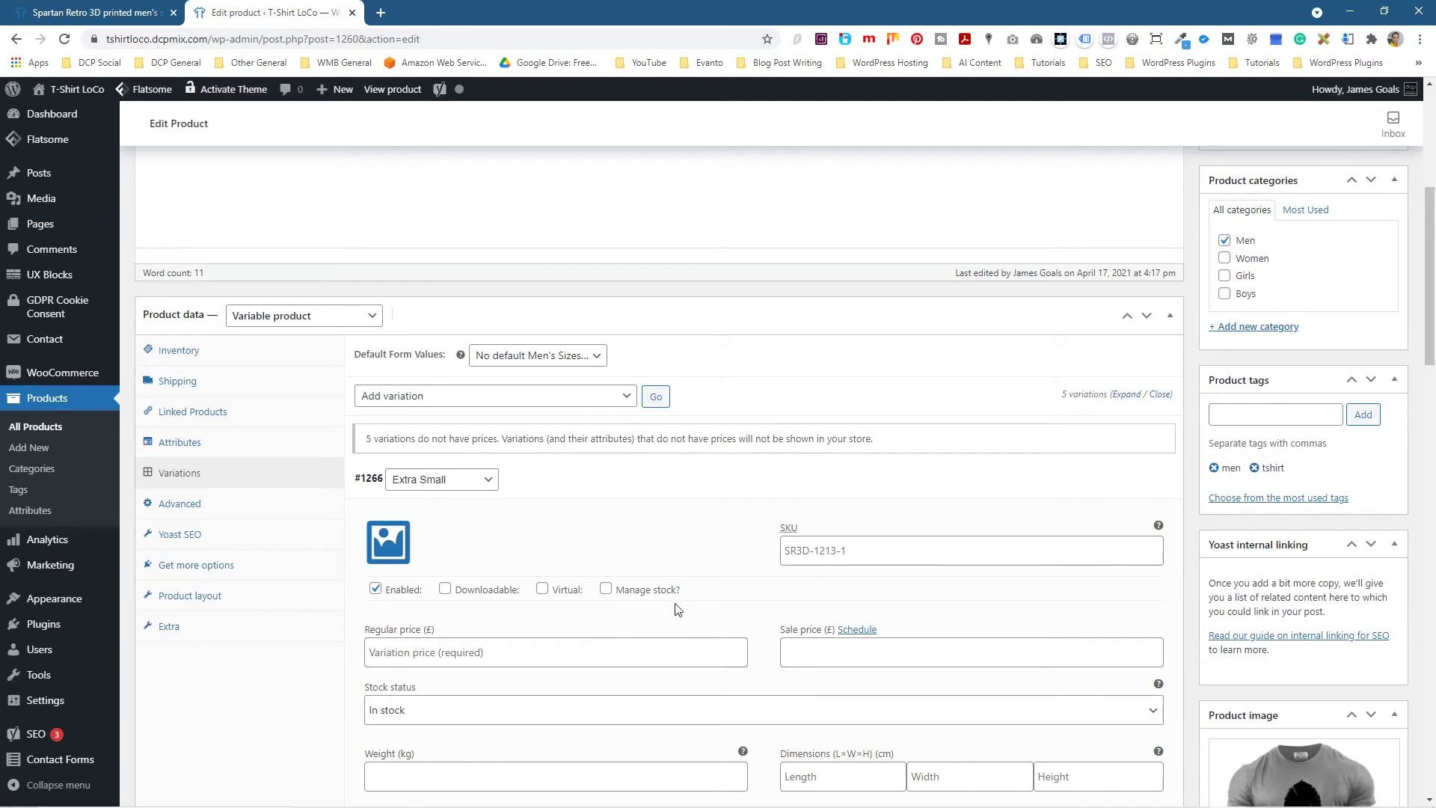
click(187, 358)
drag(568, 356, 390, 362)
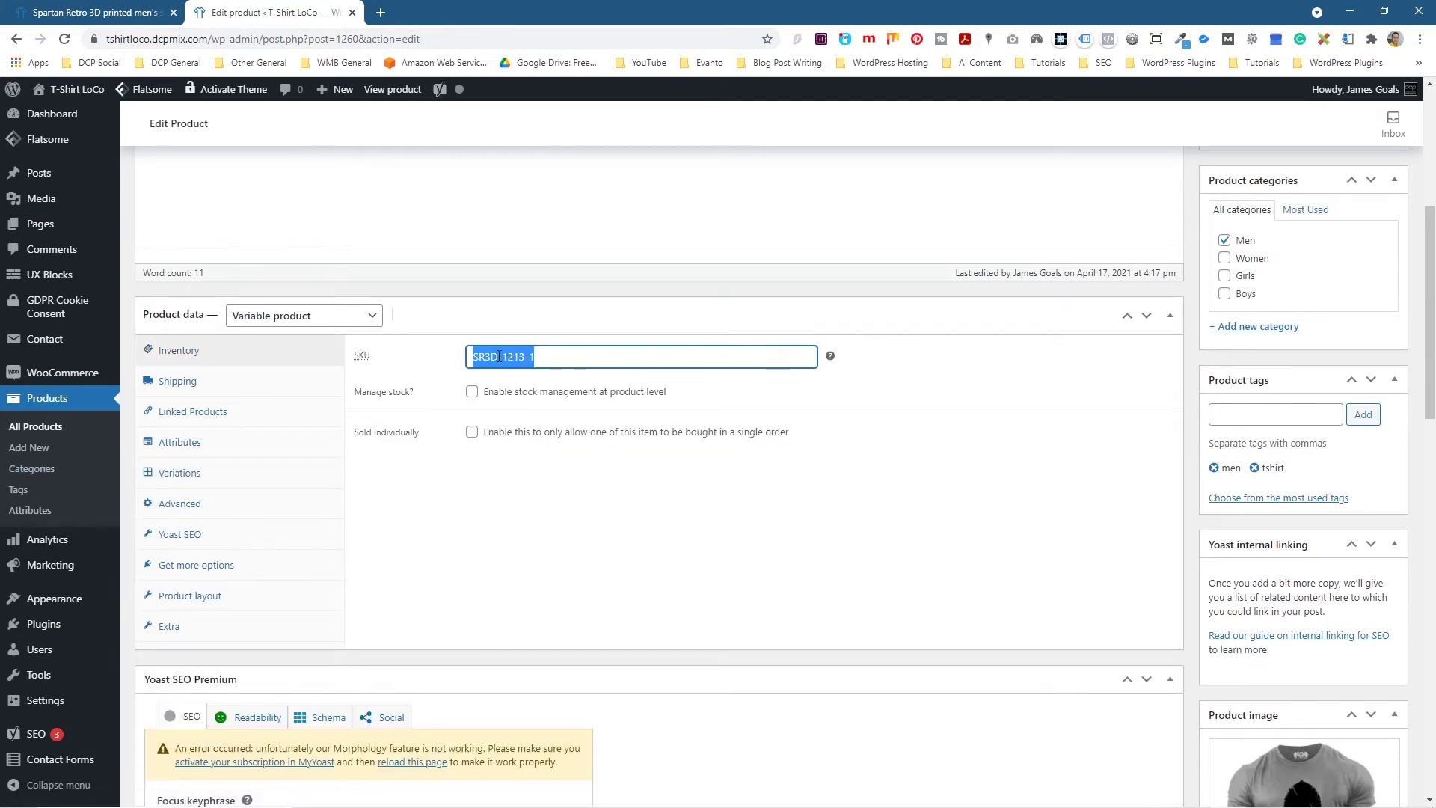
right_click(506, 368)
click(536, 410)
click(184, 476)
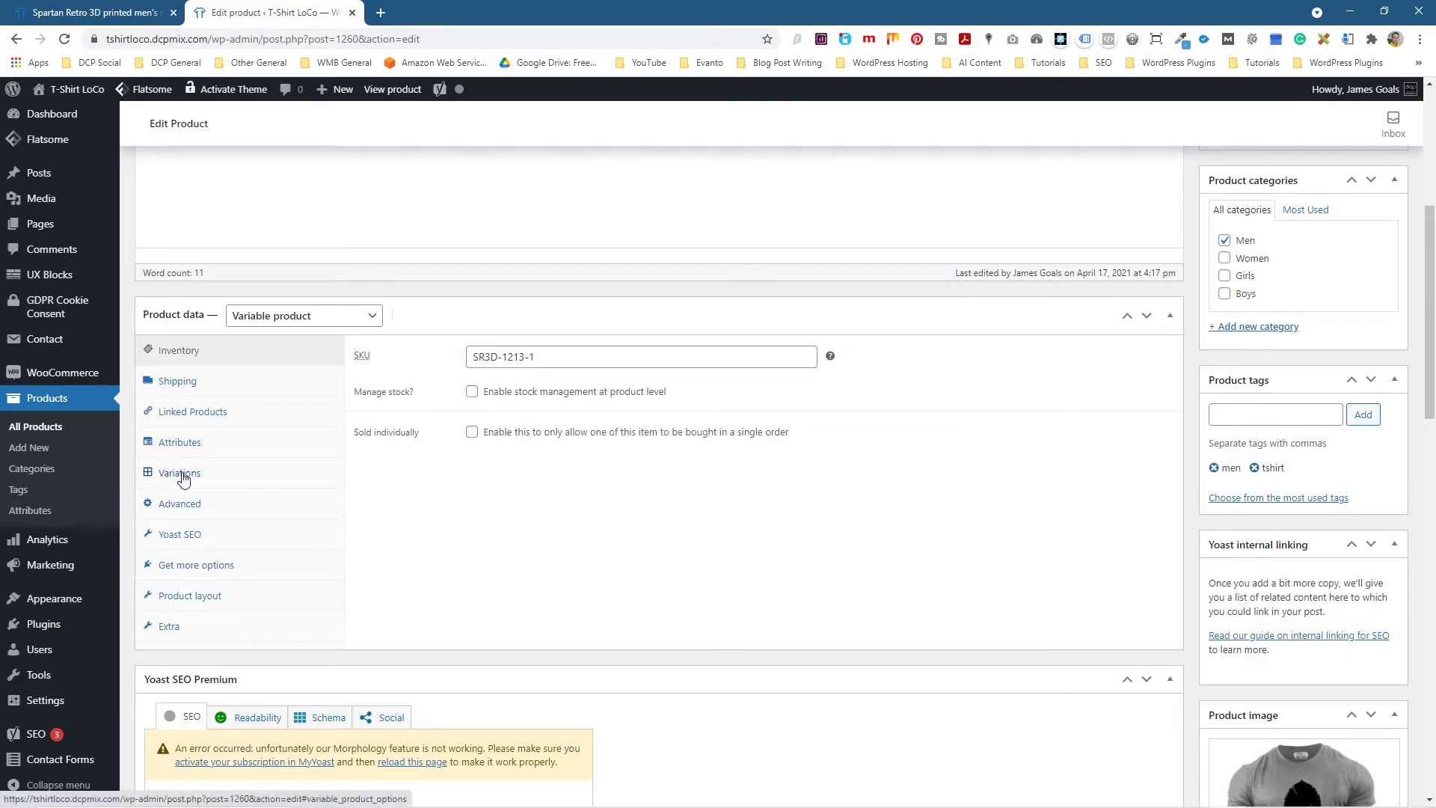
- Give the Extra Small variation the ES-suffixed SKU and a regular price of 15
click(816, 551)
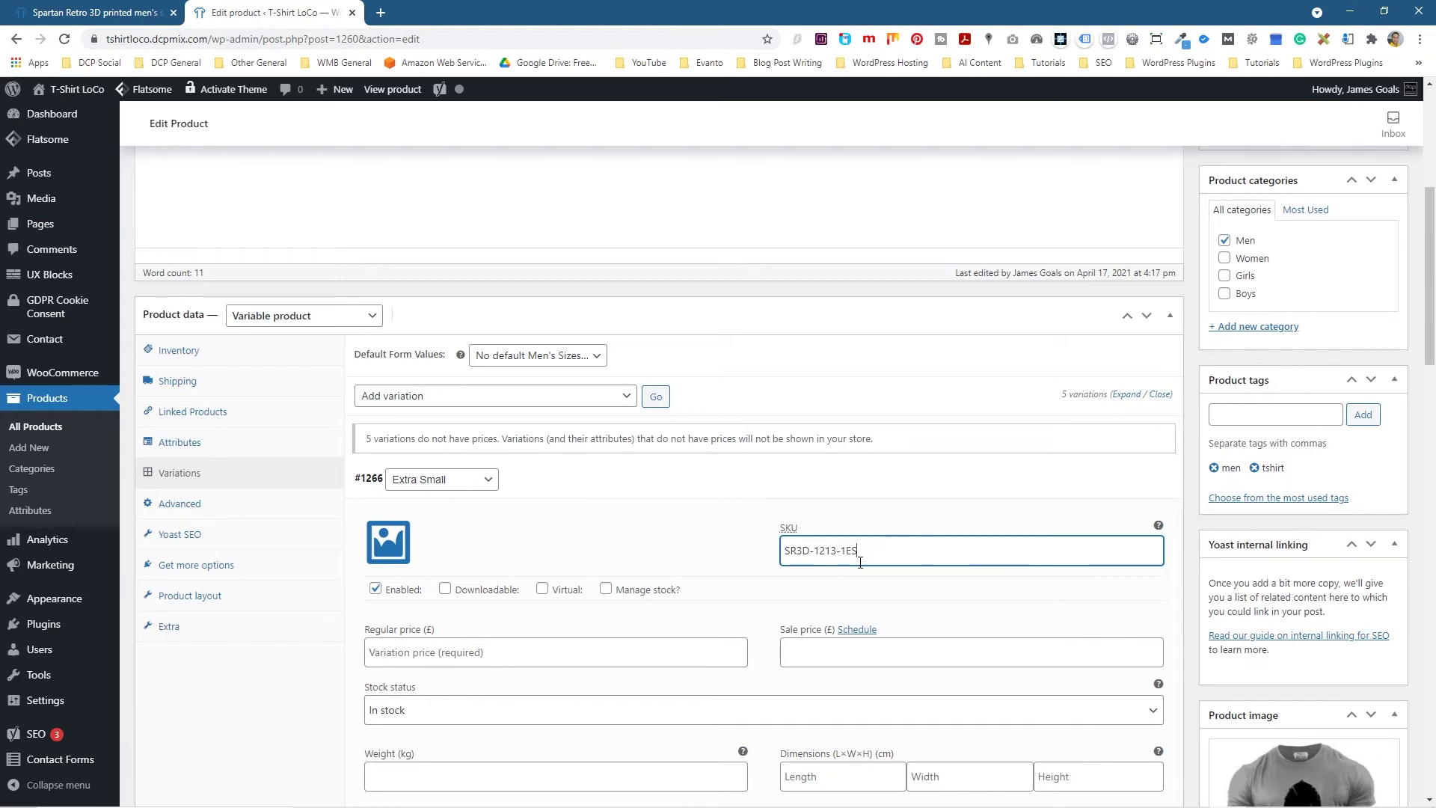
click(477, 653)
text(15)
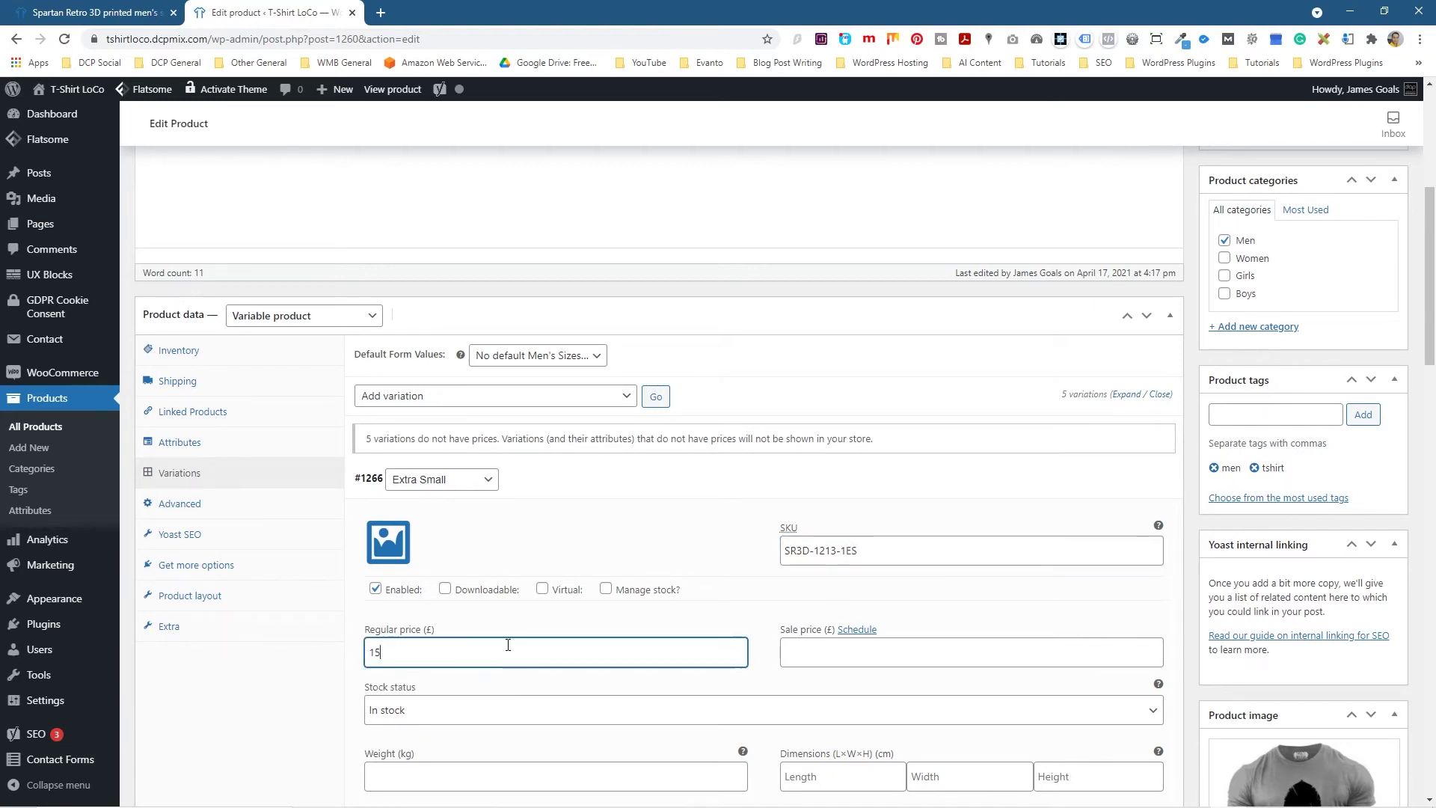
click(651, 550)
scroll(858, 420, down, 3)
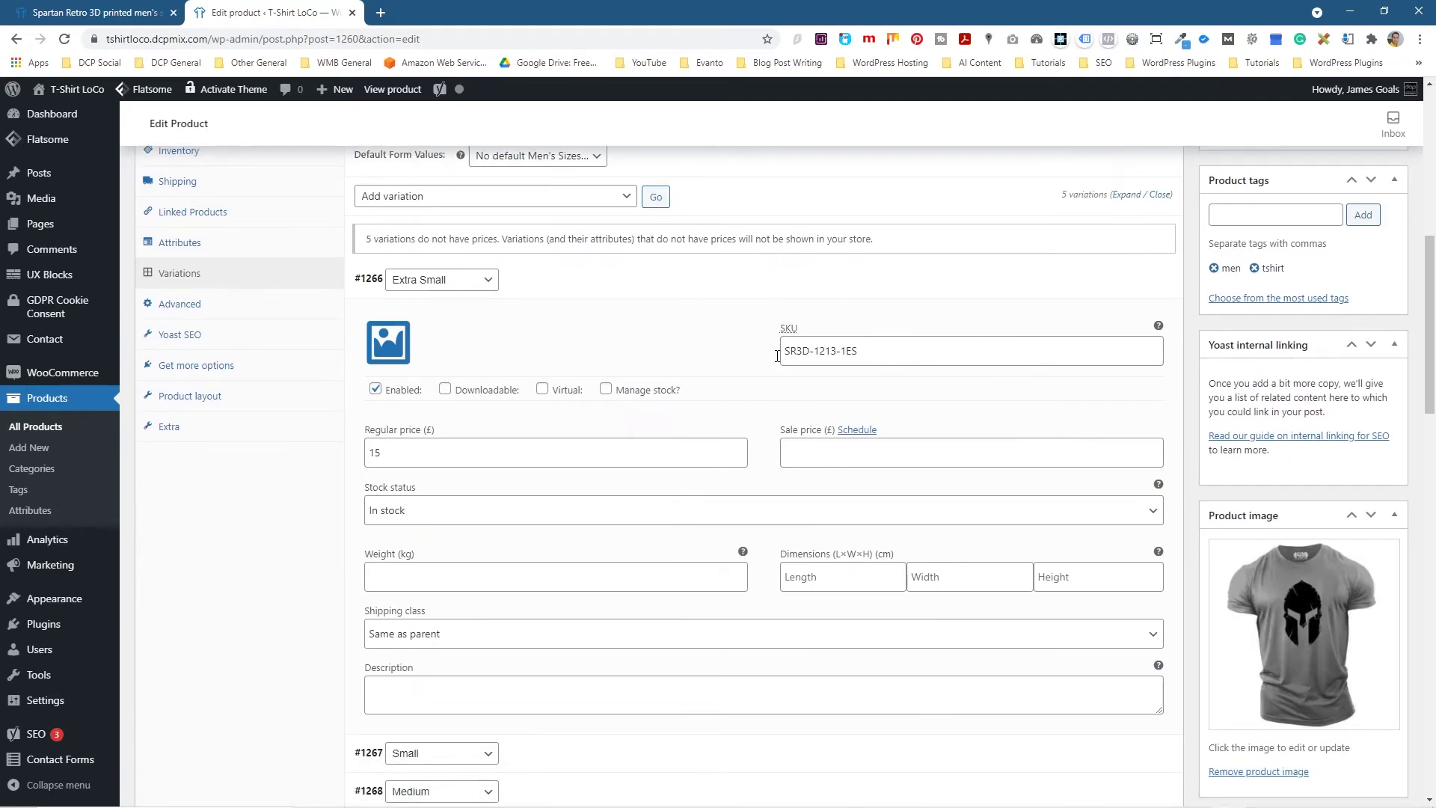
scroll(984, 611, down, 5)
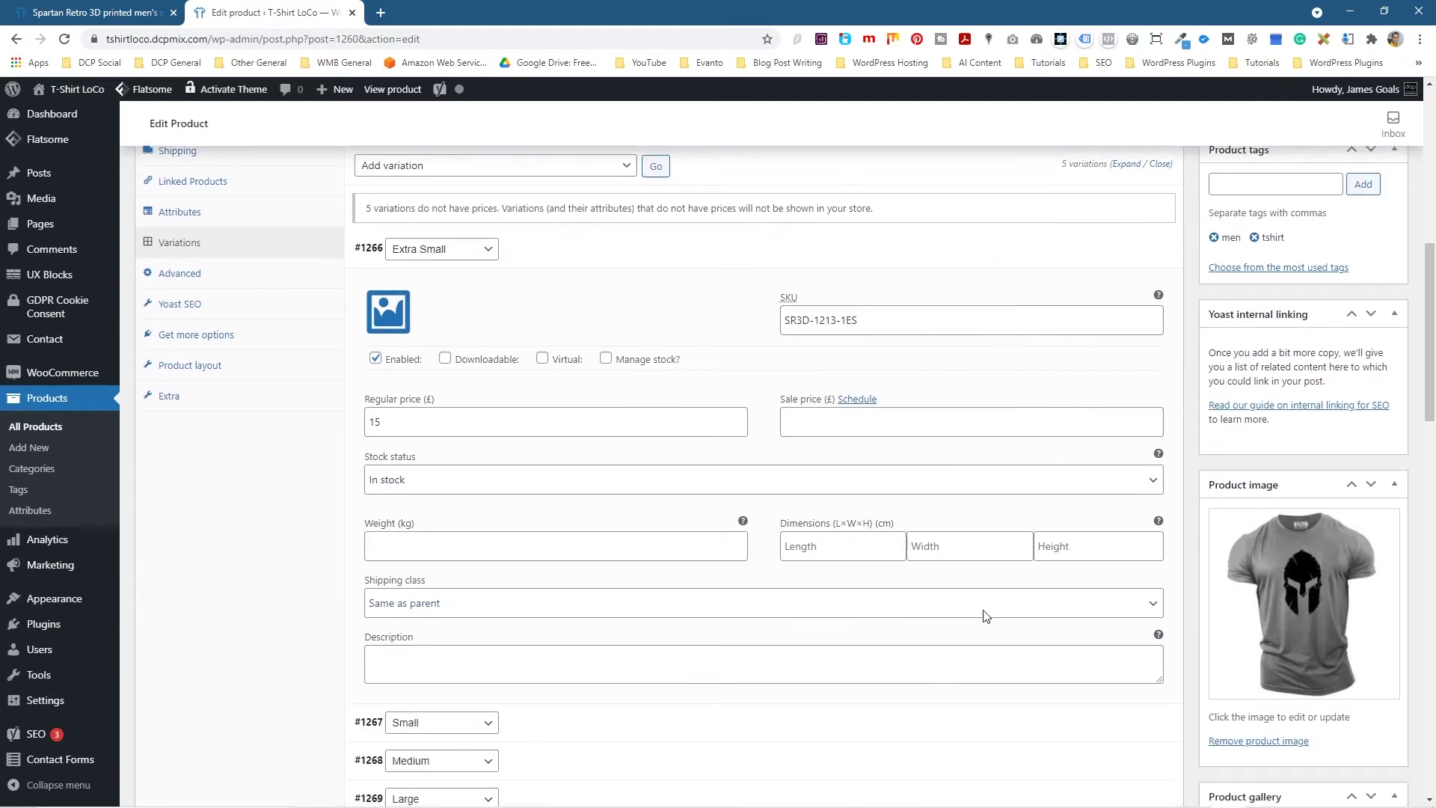
- Give the Small variation the S-suffixed SKU and a regular price of 14
click(1122, 358)
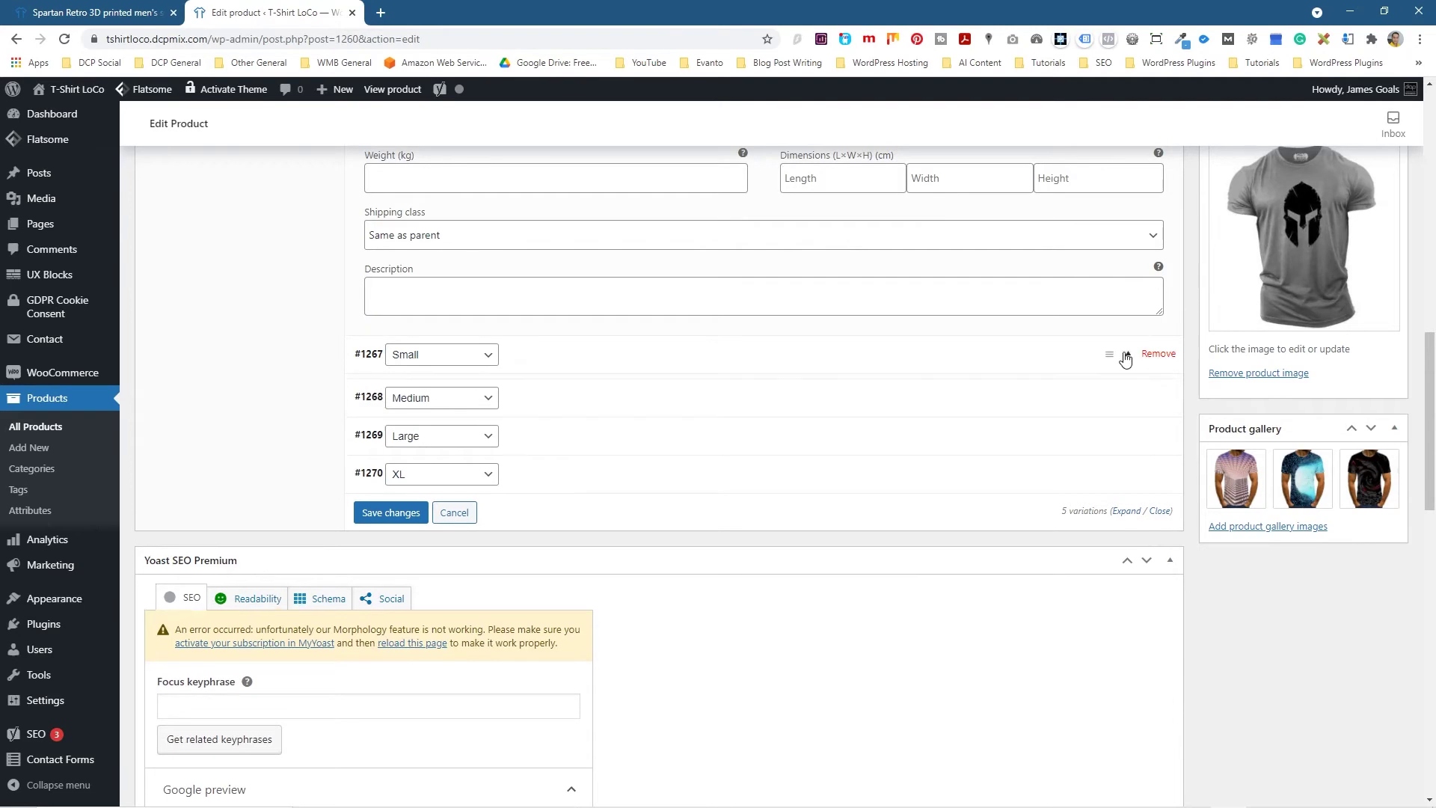
click(1012, 432)
text(SR3D-1213-1S)
click(494, 527)
text(14)
click(631, 417)
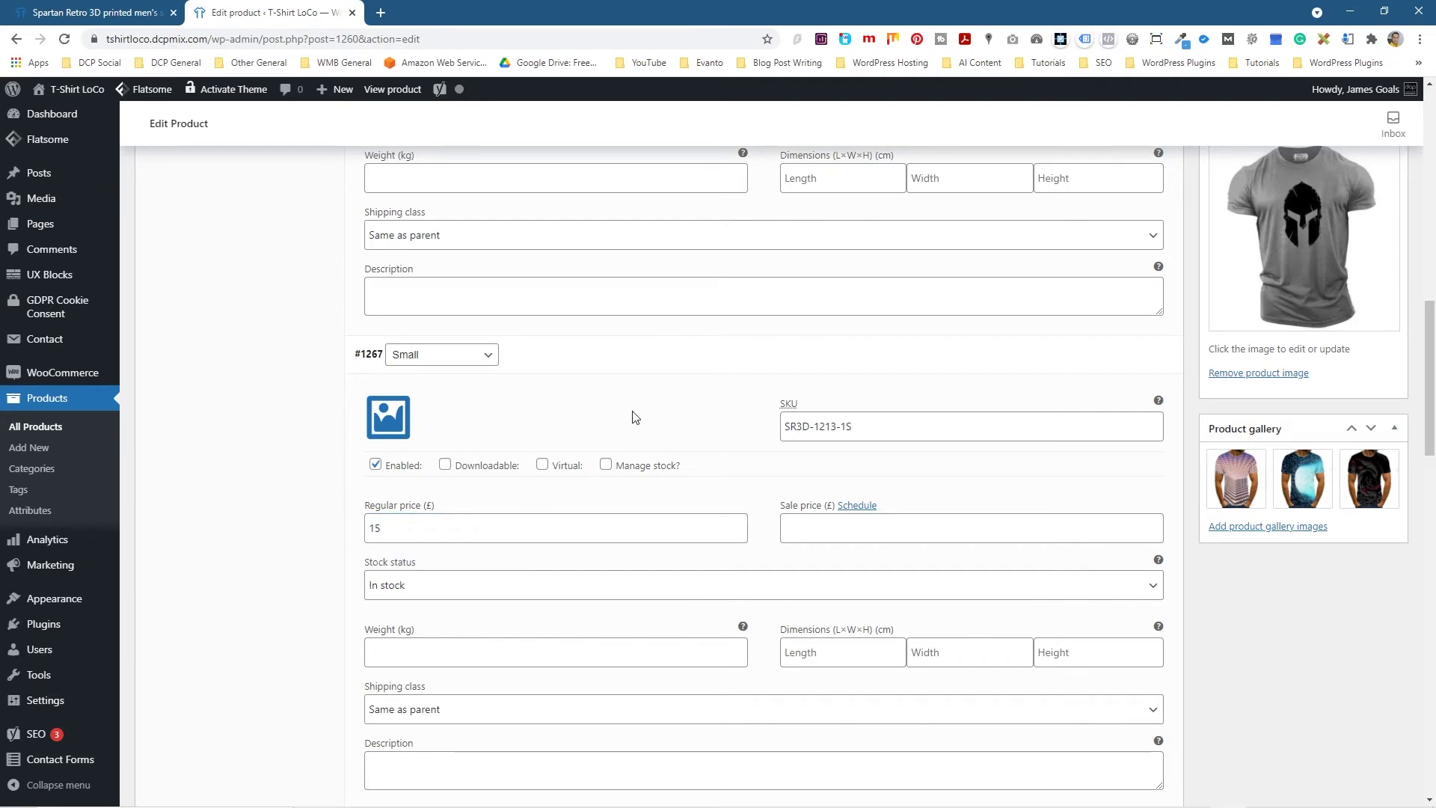
scroll(971, 599, down, 5)
- Give the Medium variation the M-suffixed SKU and a regular price of 15
click(1125, 432)
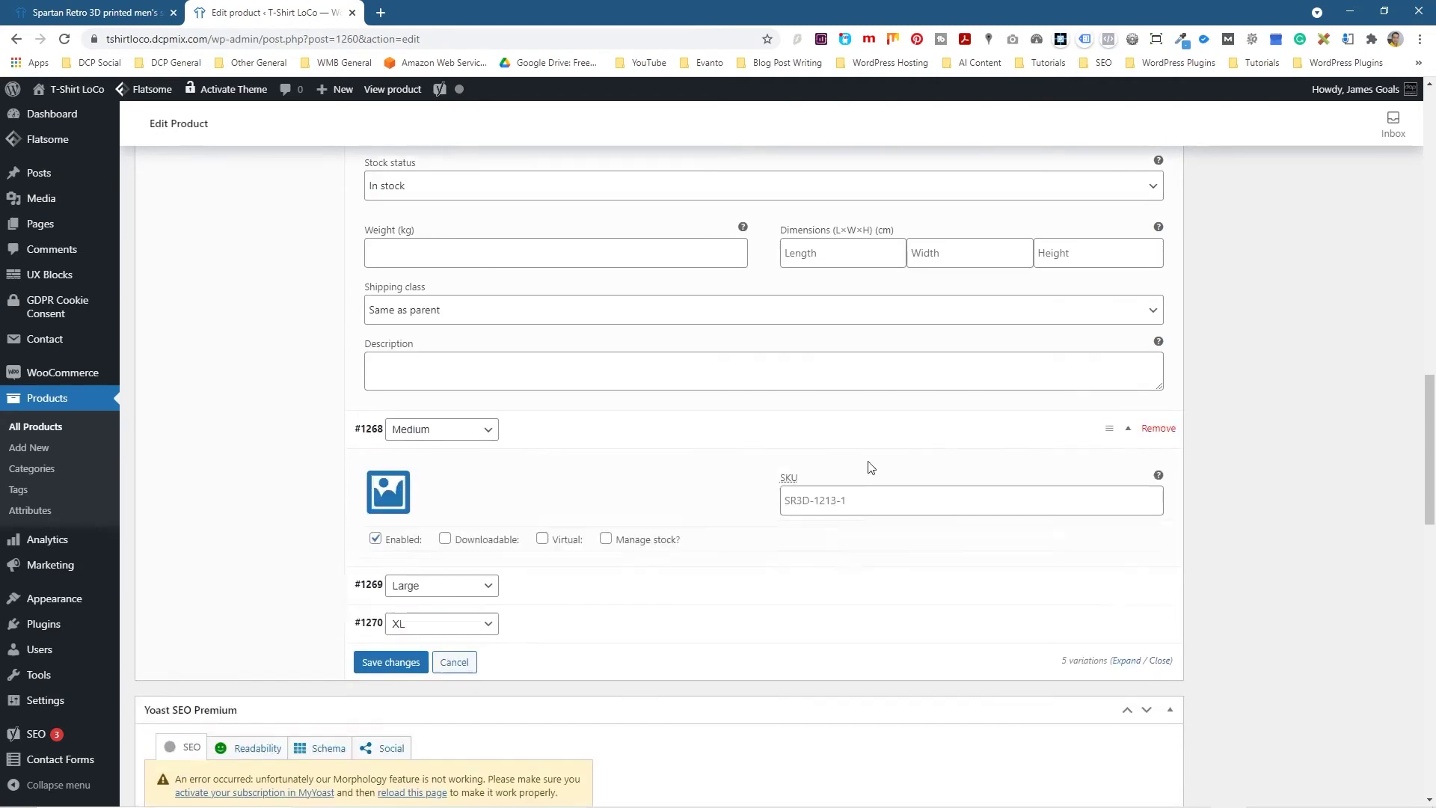
click(951, 498)
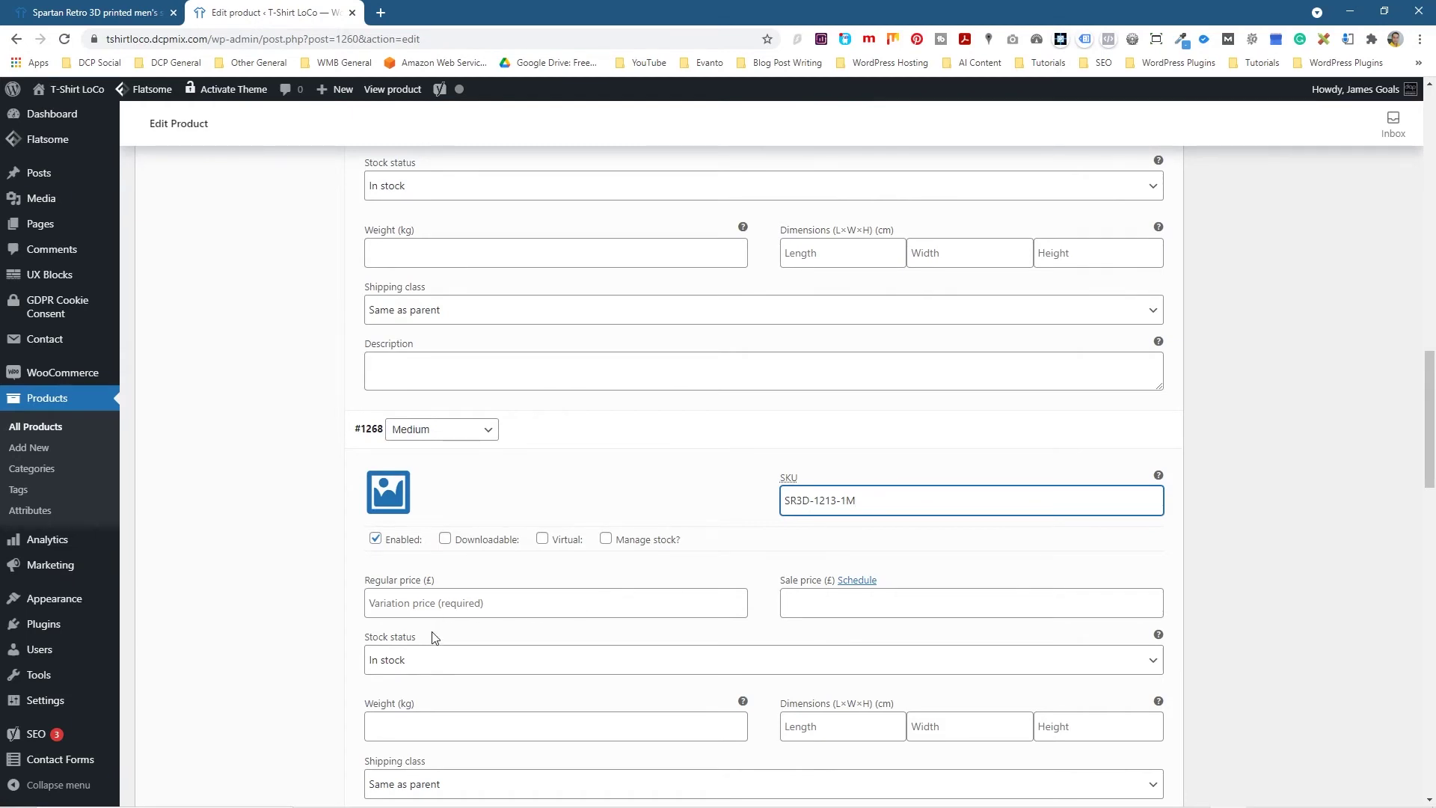
click(419, 607)
click(396, 638)
click(739, 487)
scroll(849, 513, down, 5)
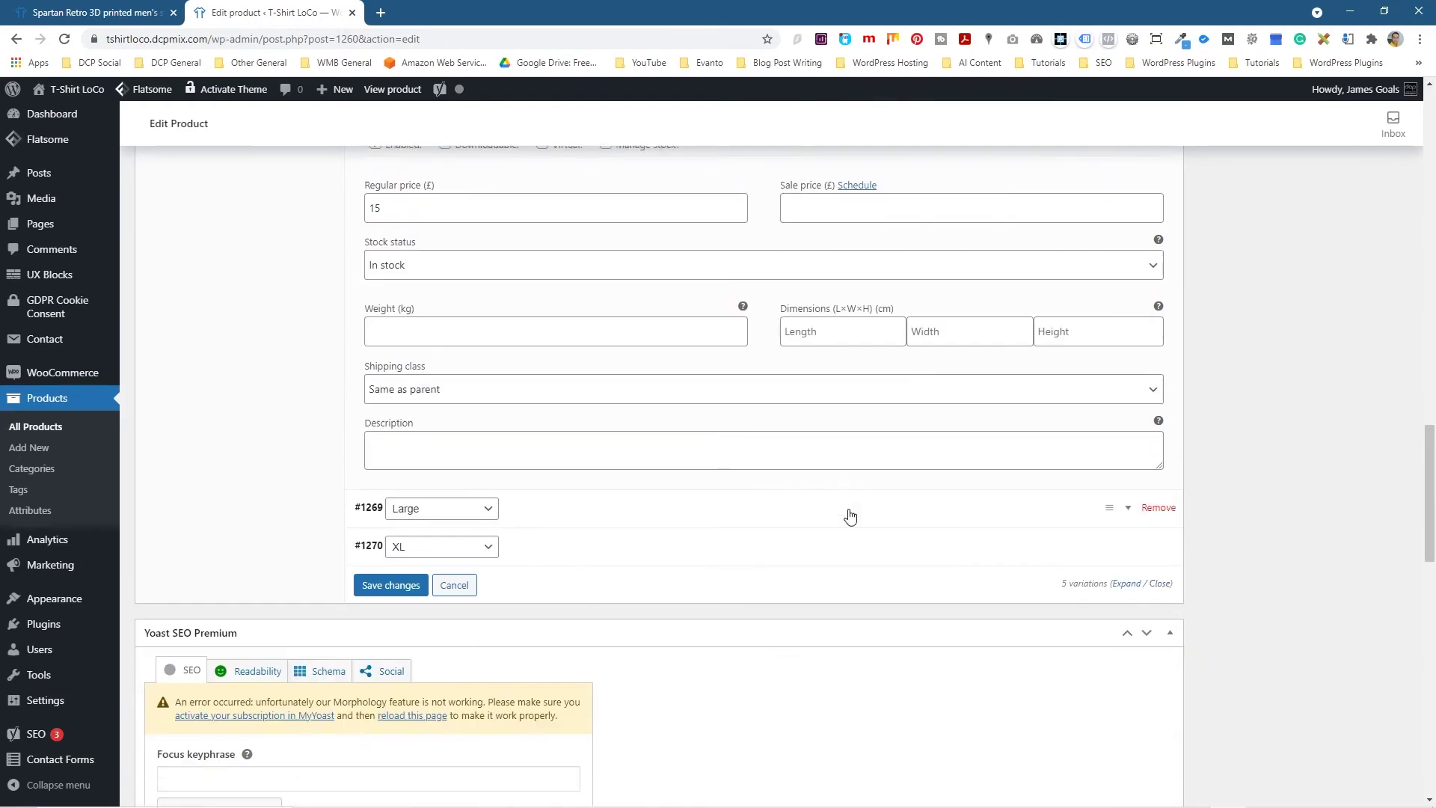
- Give the Large variation the L-suffixed SKU and a regular price of 15
click(1115, 505)
click(836, 568)
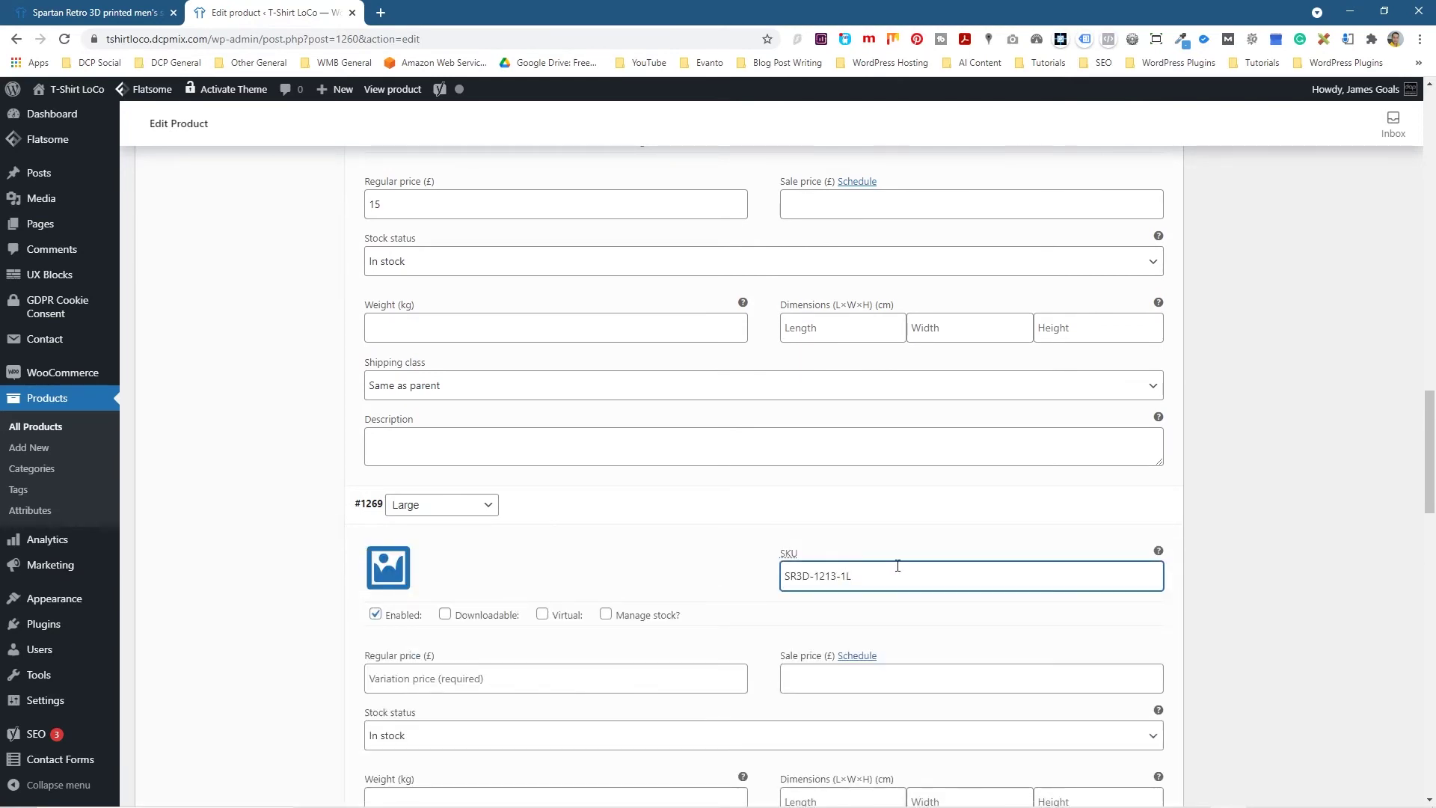
scroll(532, 564, down, 3)
click(440, 483)
text(15)
click(714, 416)
scroll(1121, 551, down, 6)
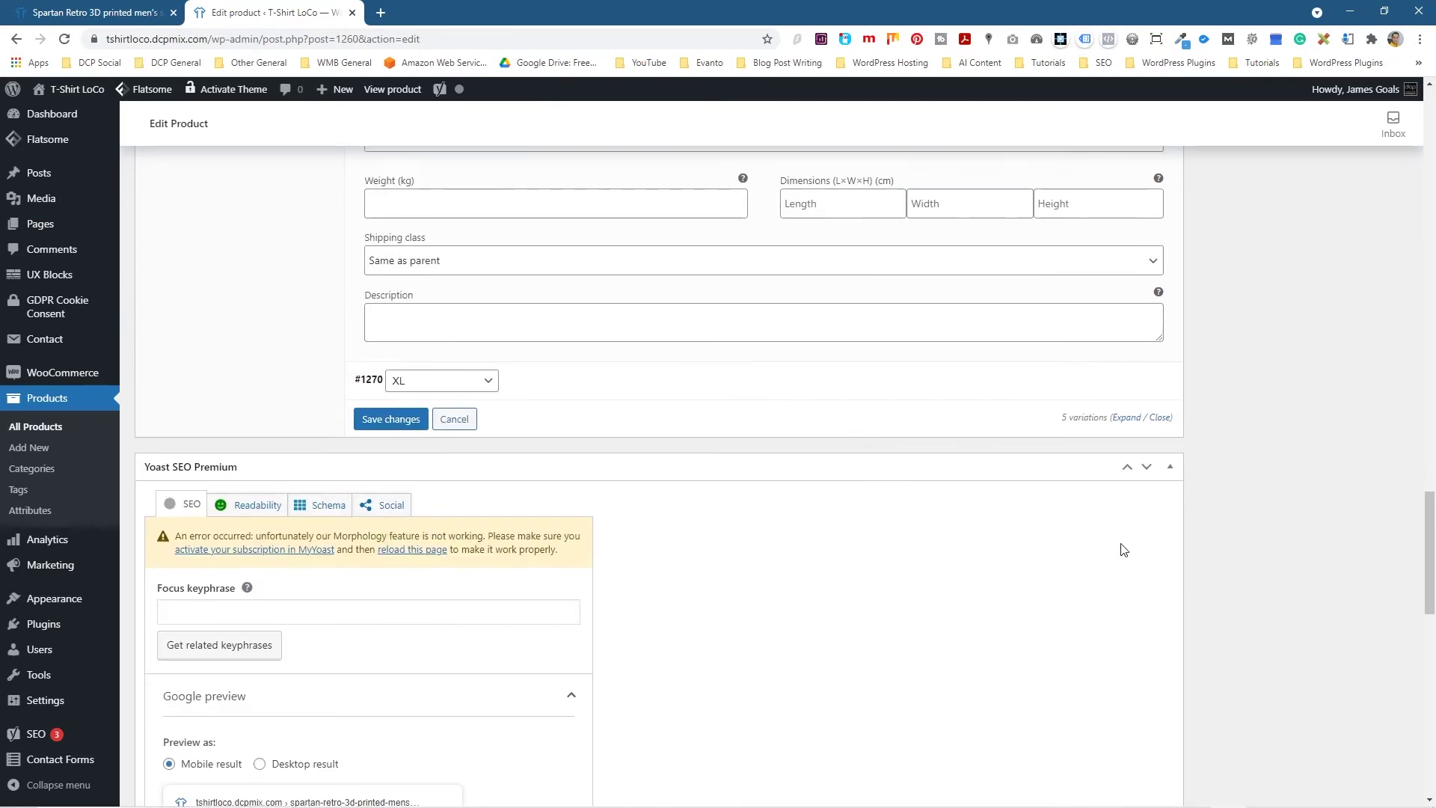
- Give the XL variation SKU SR3D-1213-1XL and a regular price of 20
click(1128, 374)
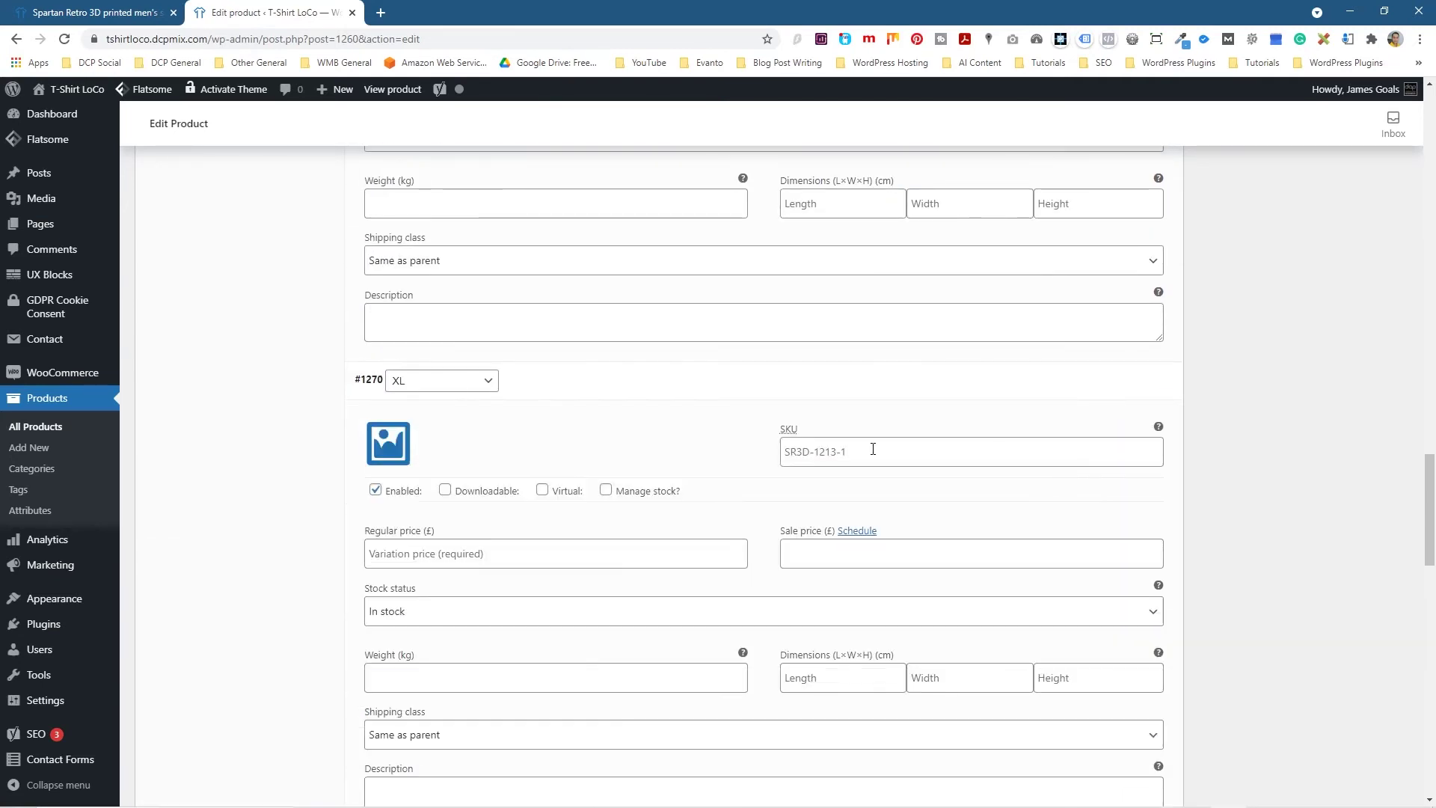
click(822, 451)
text(SR3D-1213-1)
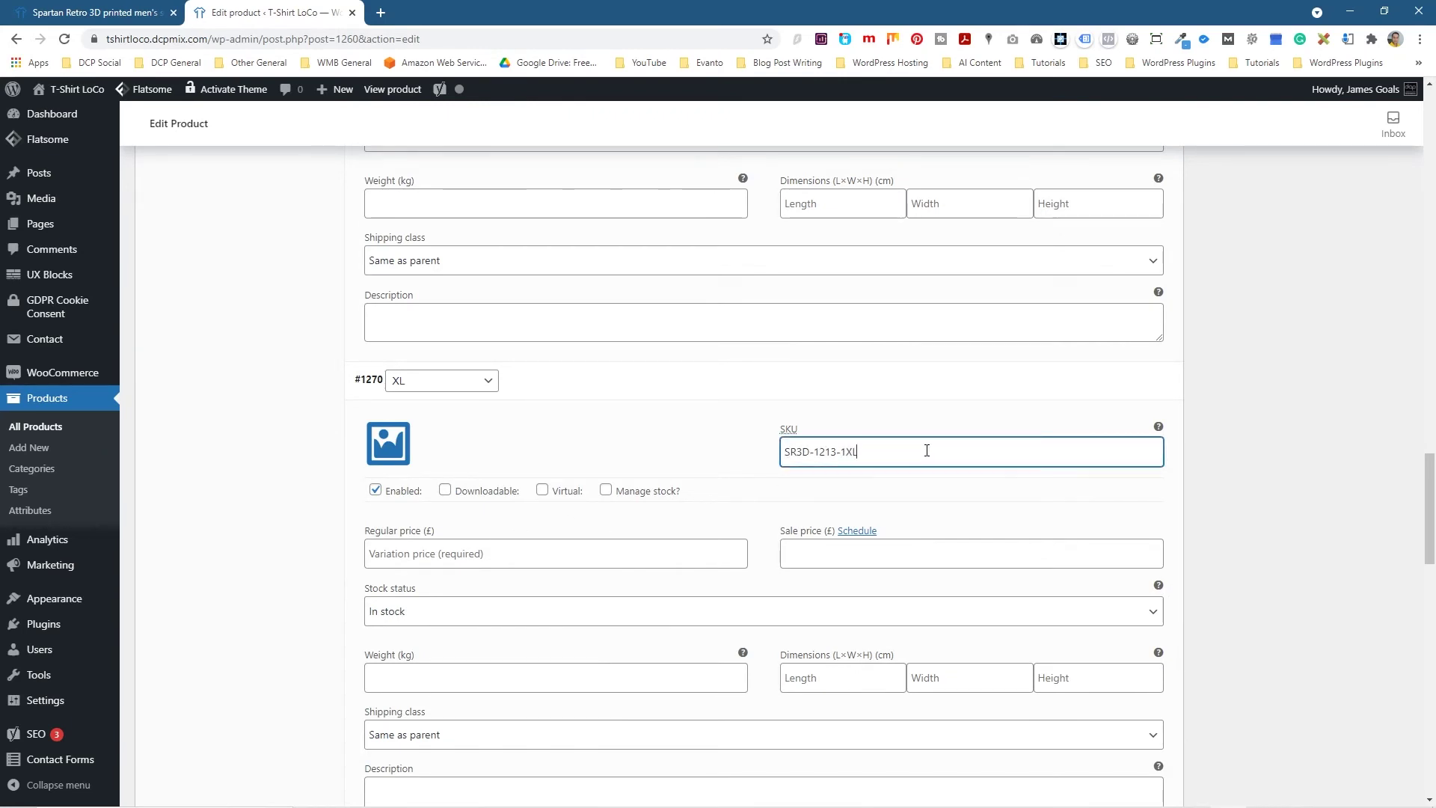
click(568, 551)
text(20)
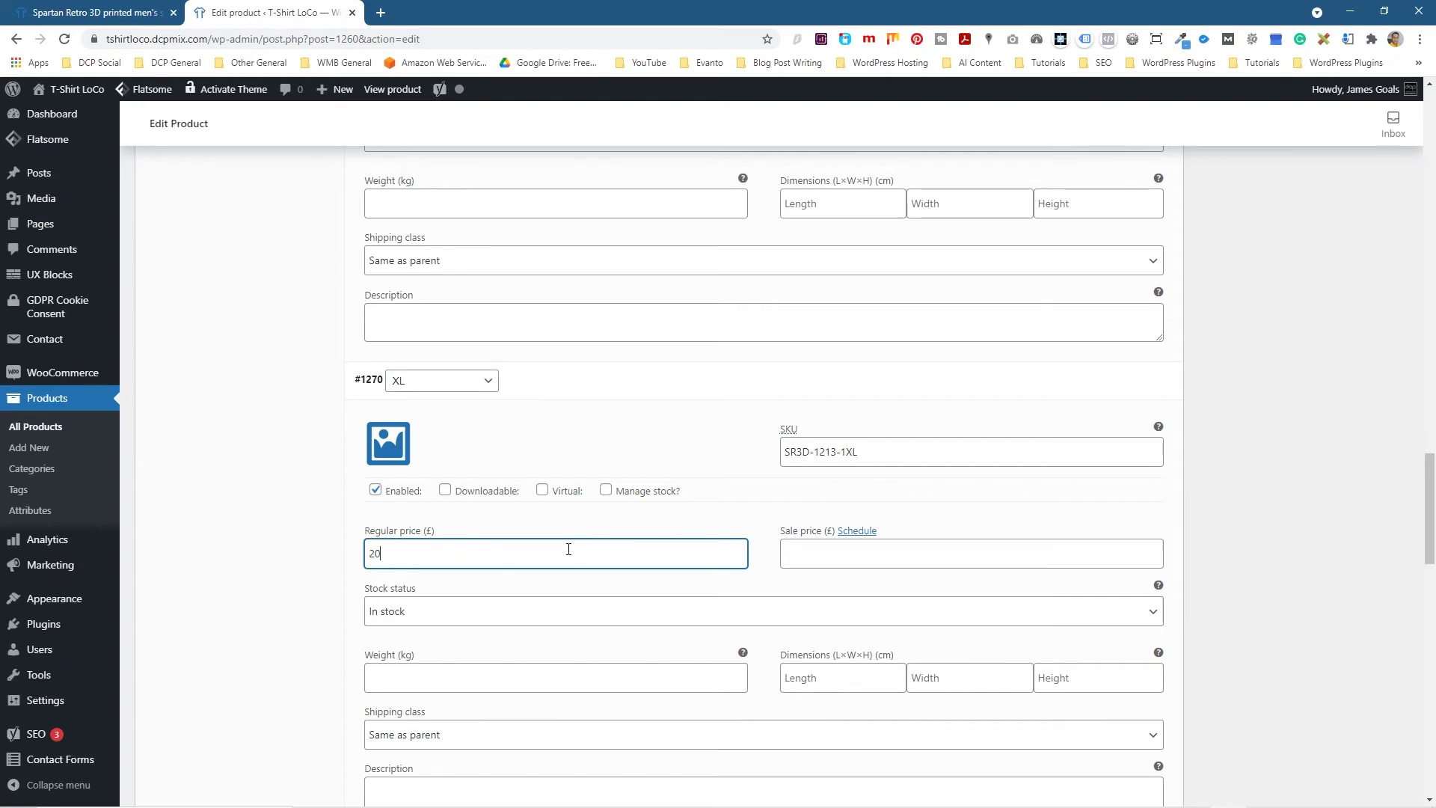
click(673, 407)
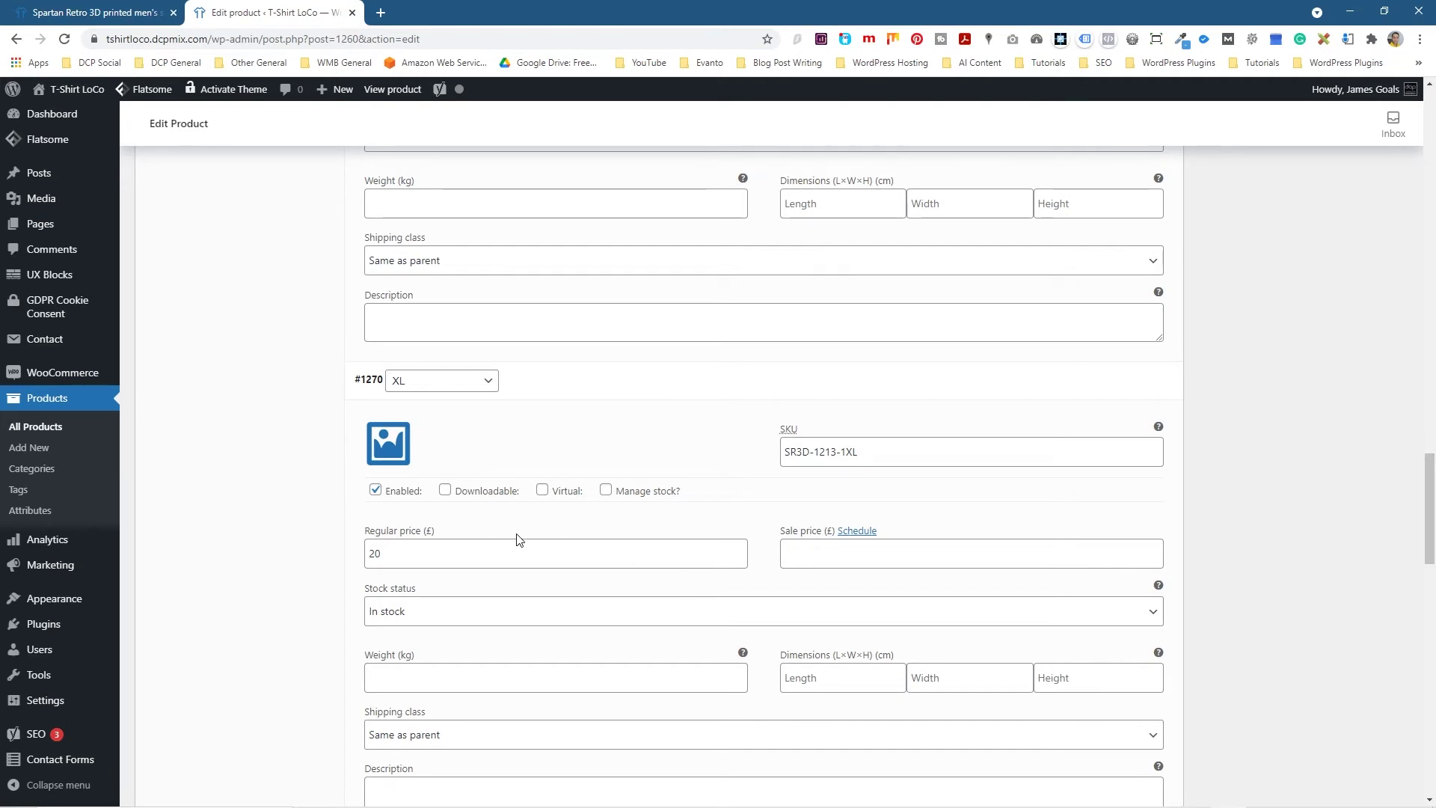
- Reprice the Extra Small variation to 10 and publish the T-shirt product
scroll(518, 539, up, 20)
scroll(519, 540, up, 1)
double_click(419, 524)
scroll(568, 474, up, 4)
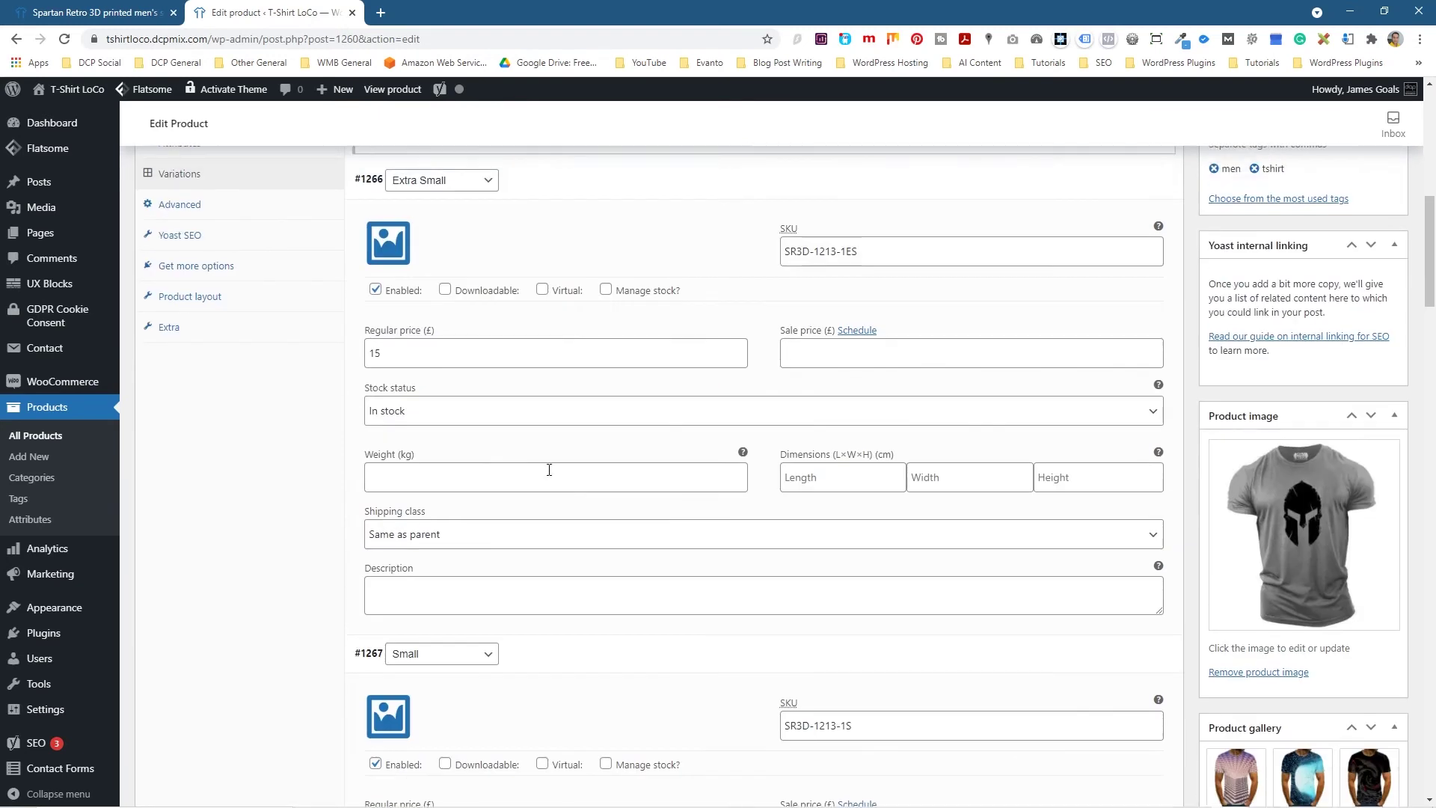
double_click(375, 352)
text(10)
click(619, 234)
scroll(627, 525, up, 8)
click(1373, 429)
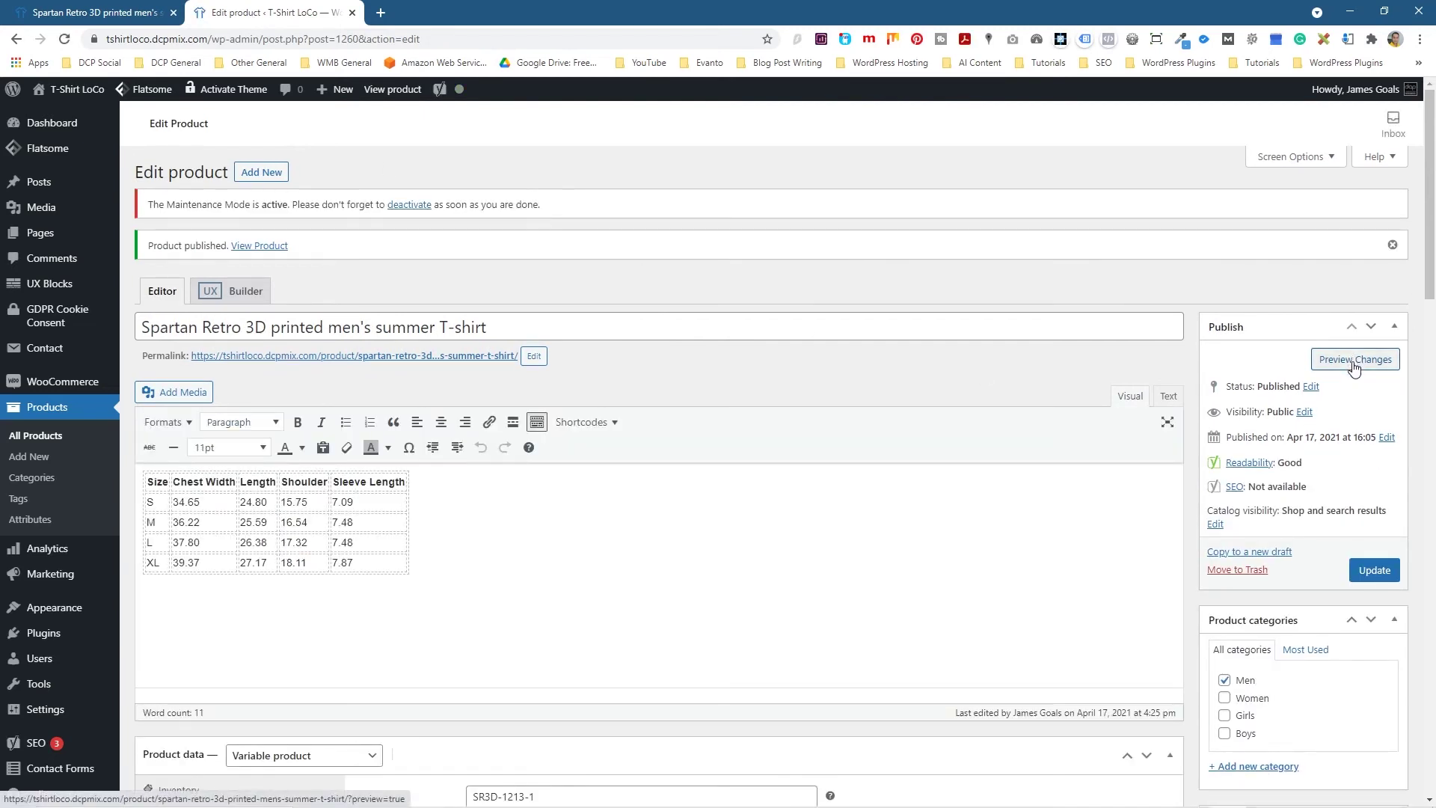
- Preview the product page and check its £10.00 – £20.00 price range
click(1355, 364)
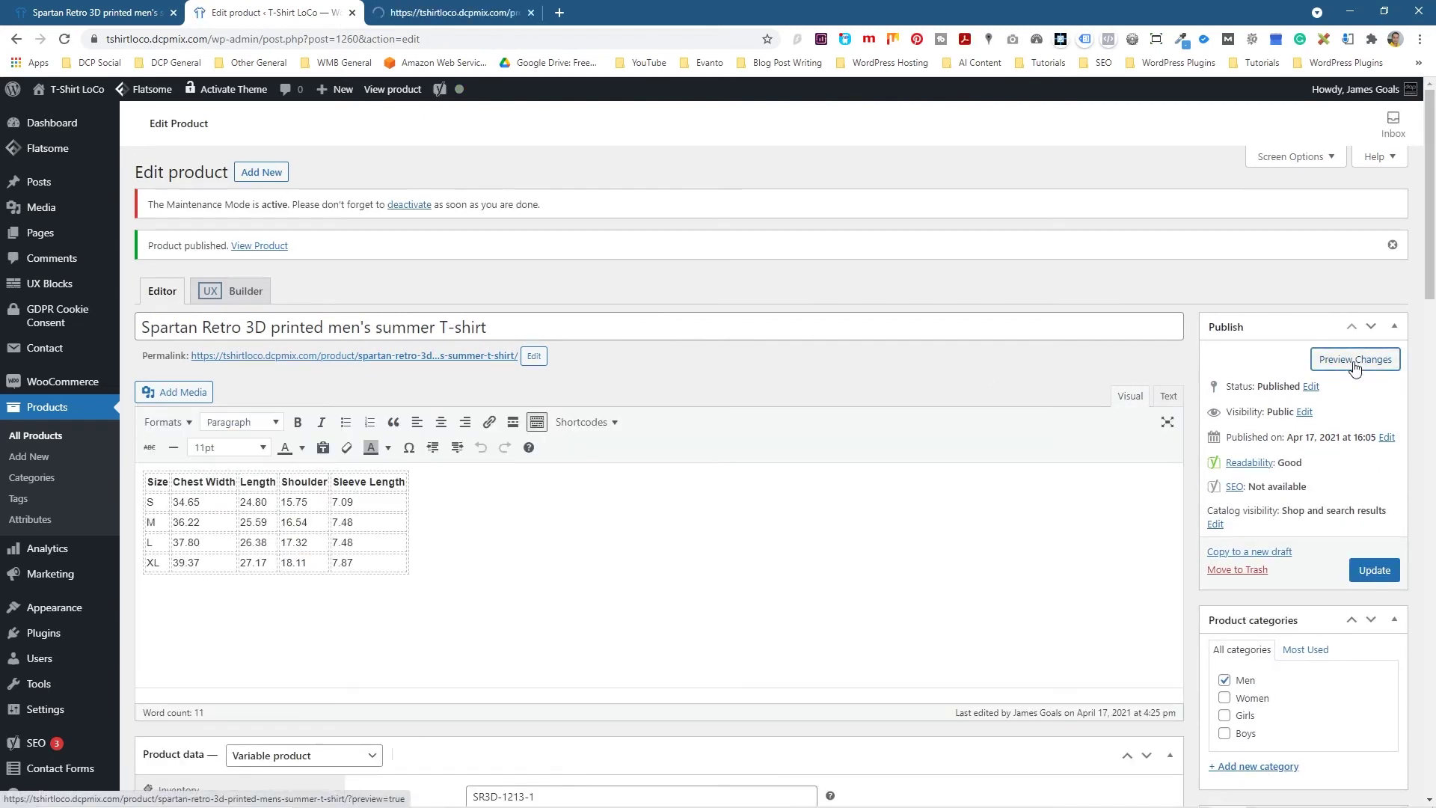
click(446, 17)
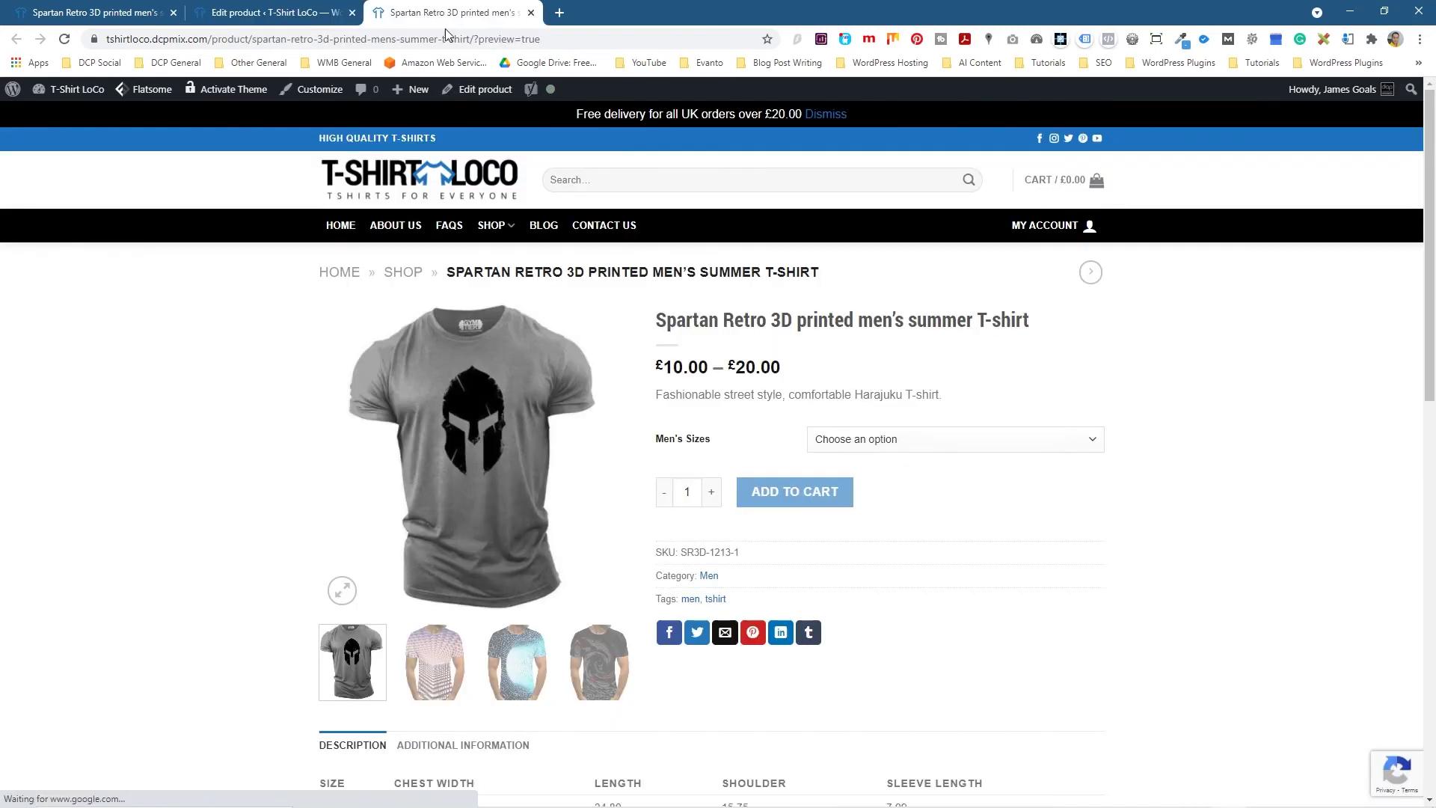
click(877, 442)
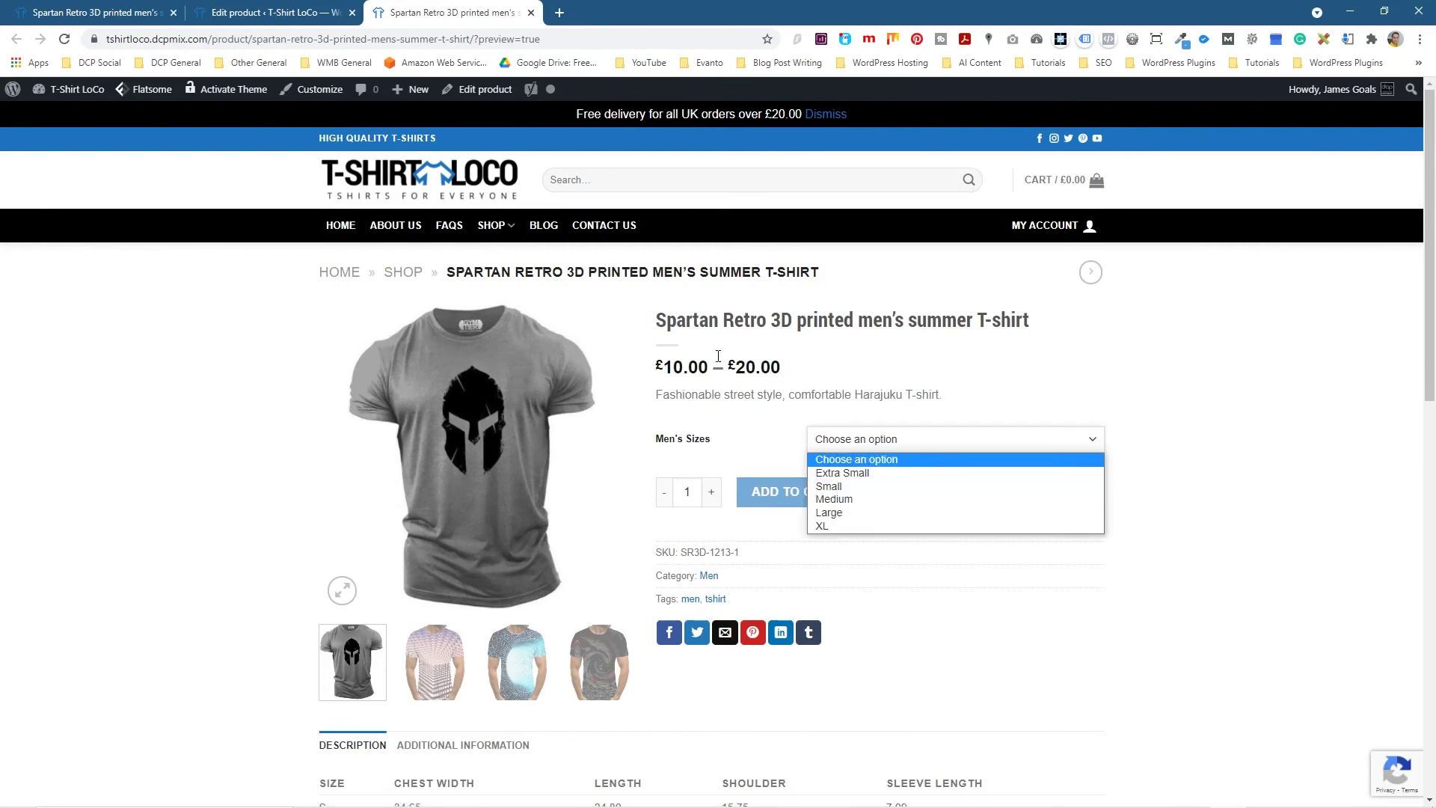
drag(671, 364, 791, 374)
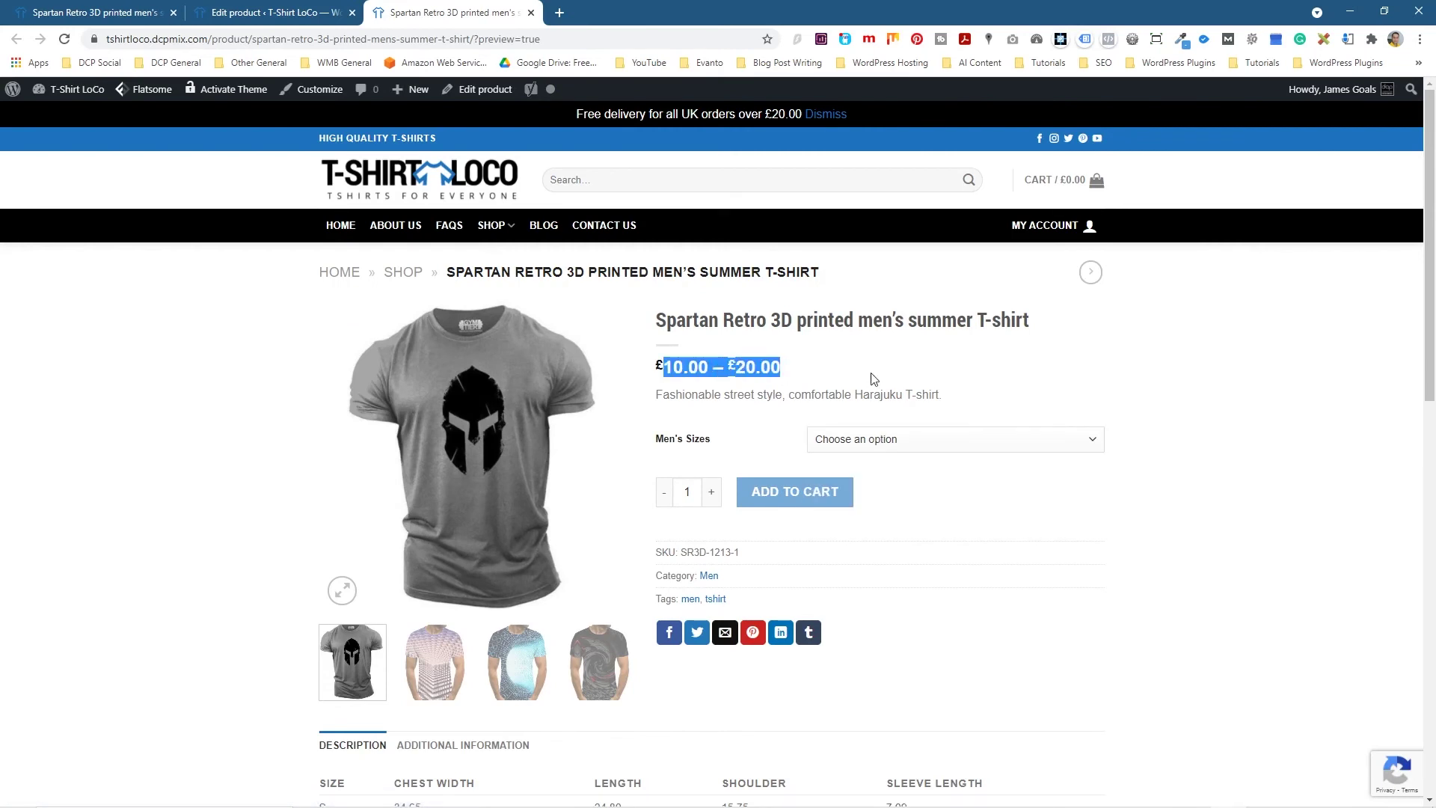
click(755, 374)
- Select each Men's Sizes option from Extra Small to XL to check prices and SKUs
click(884, 441)
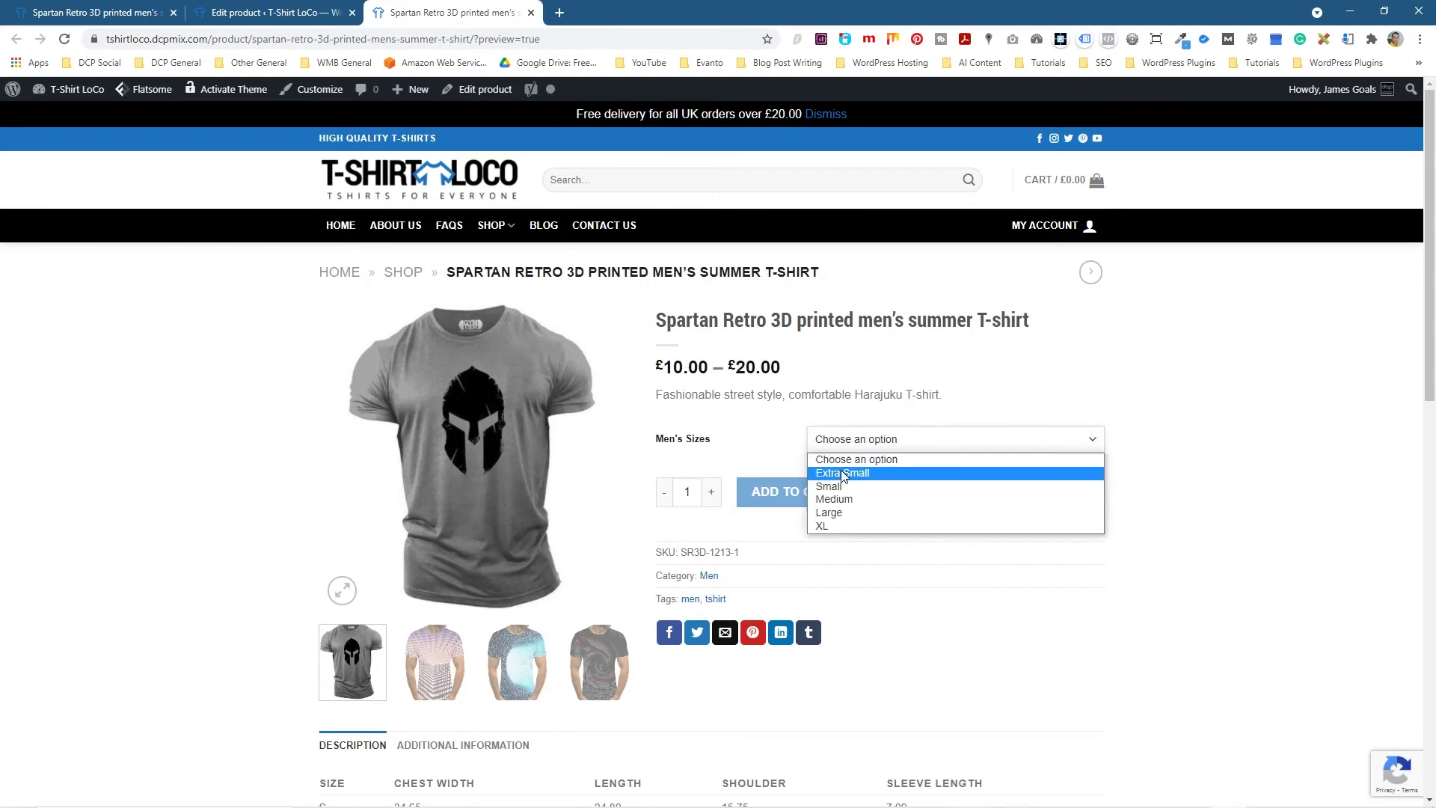
click(885, 473)
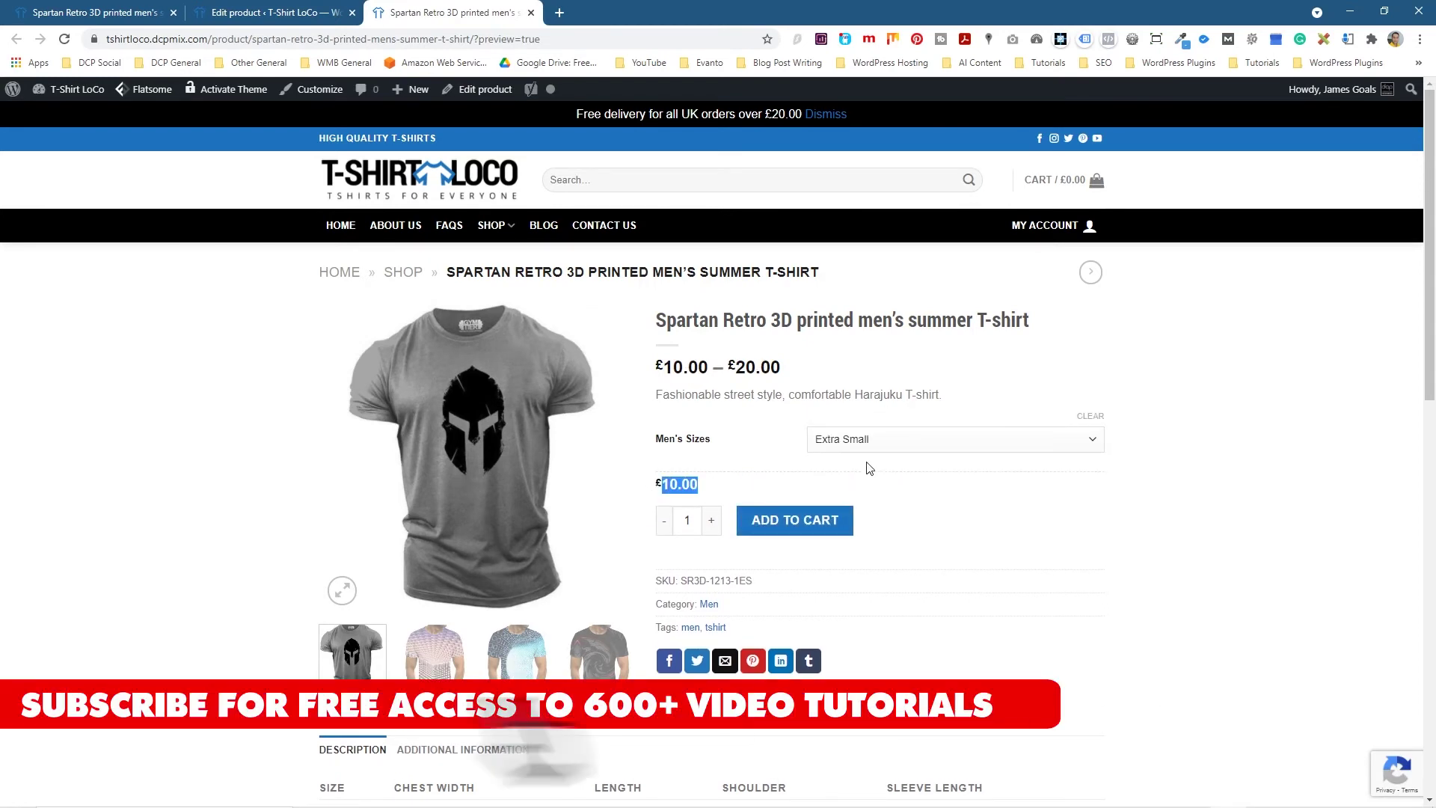
click(867, 442)
click(823, 486)
click(860, 452)
click(819, 497)
click(851, 449)
click(855, 513)
click(885, 447)
click(868, 525)
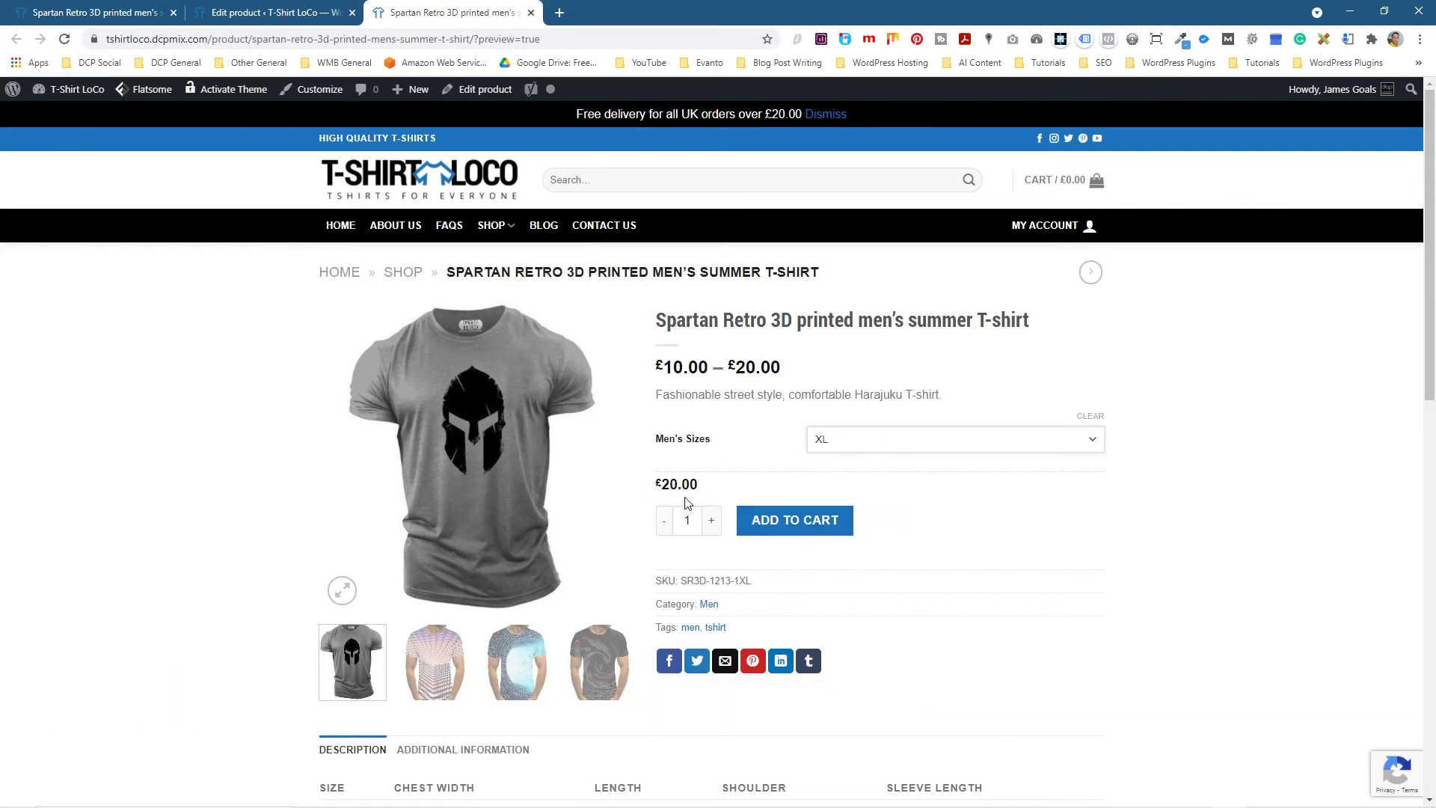
- Recheck Extra Small, Small (SKU code 1S) and Medium, then add a Large T-shirt to the cart
click(856, 451)
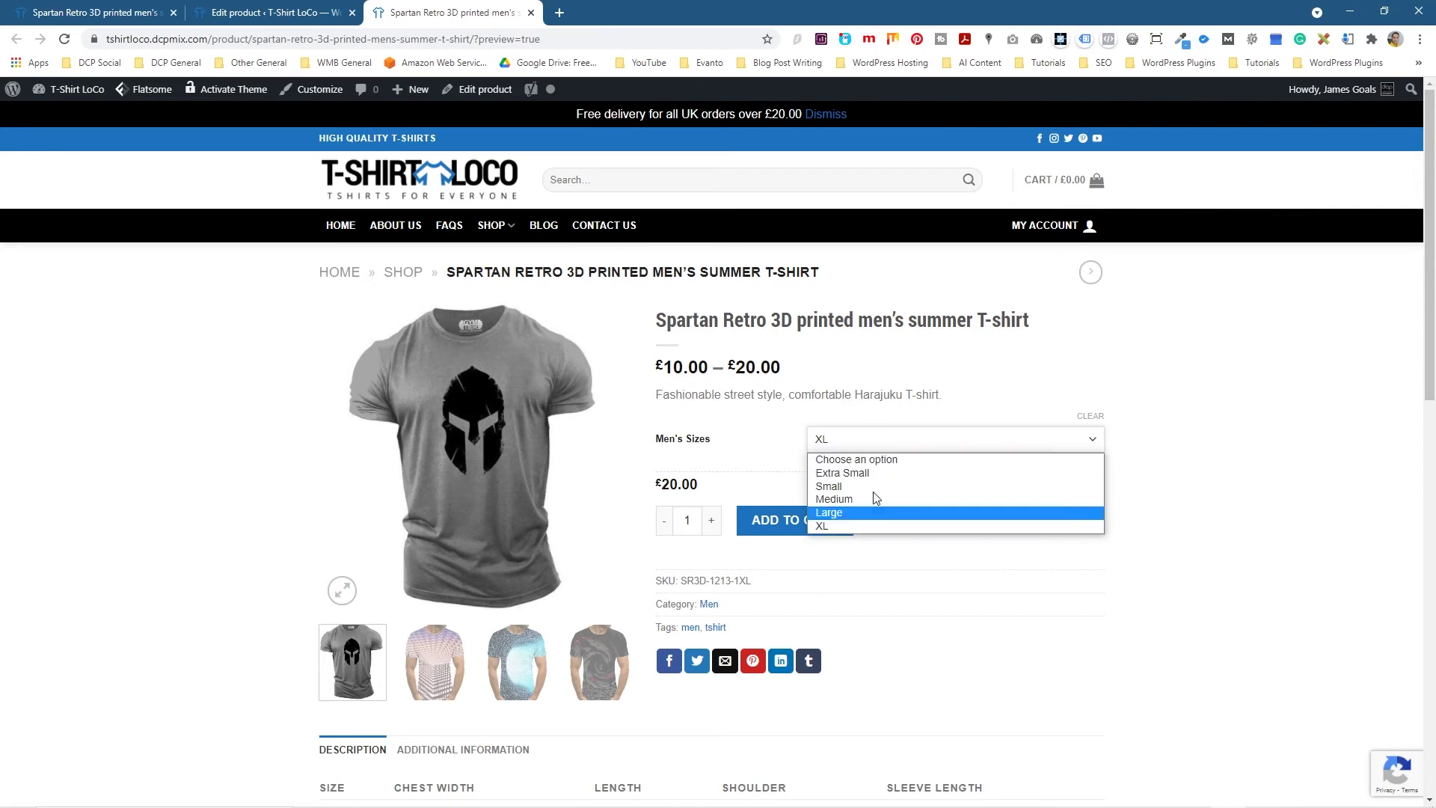
click(852, 474)
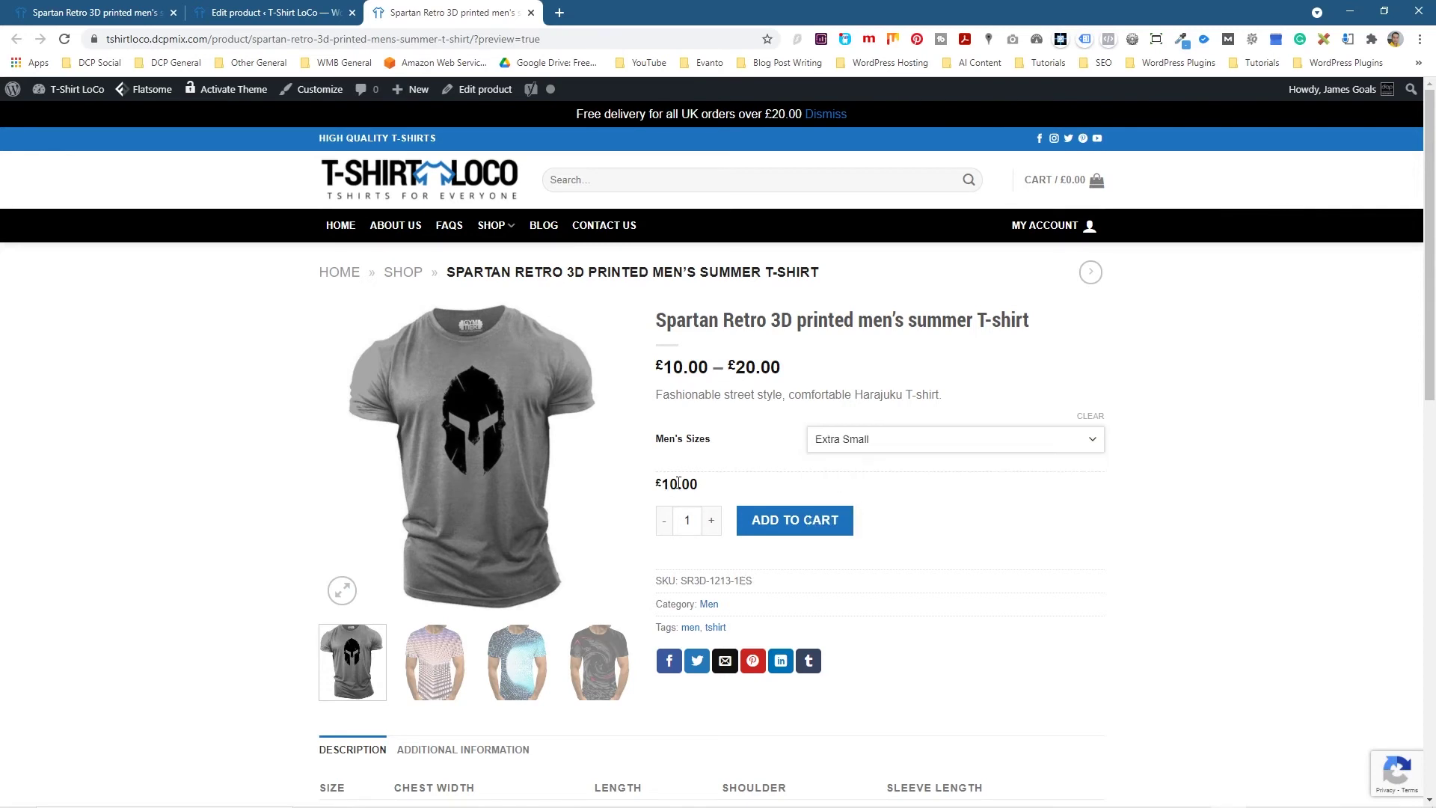
click(882, 443)
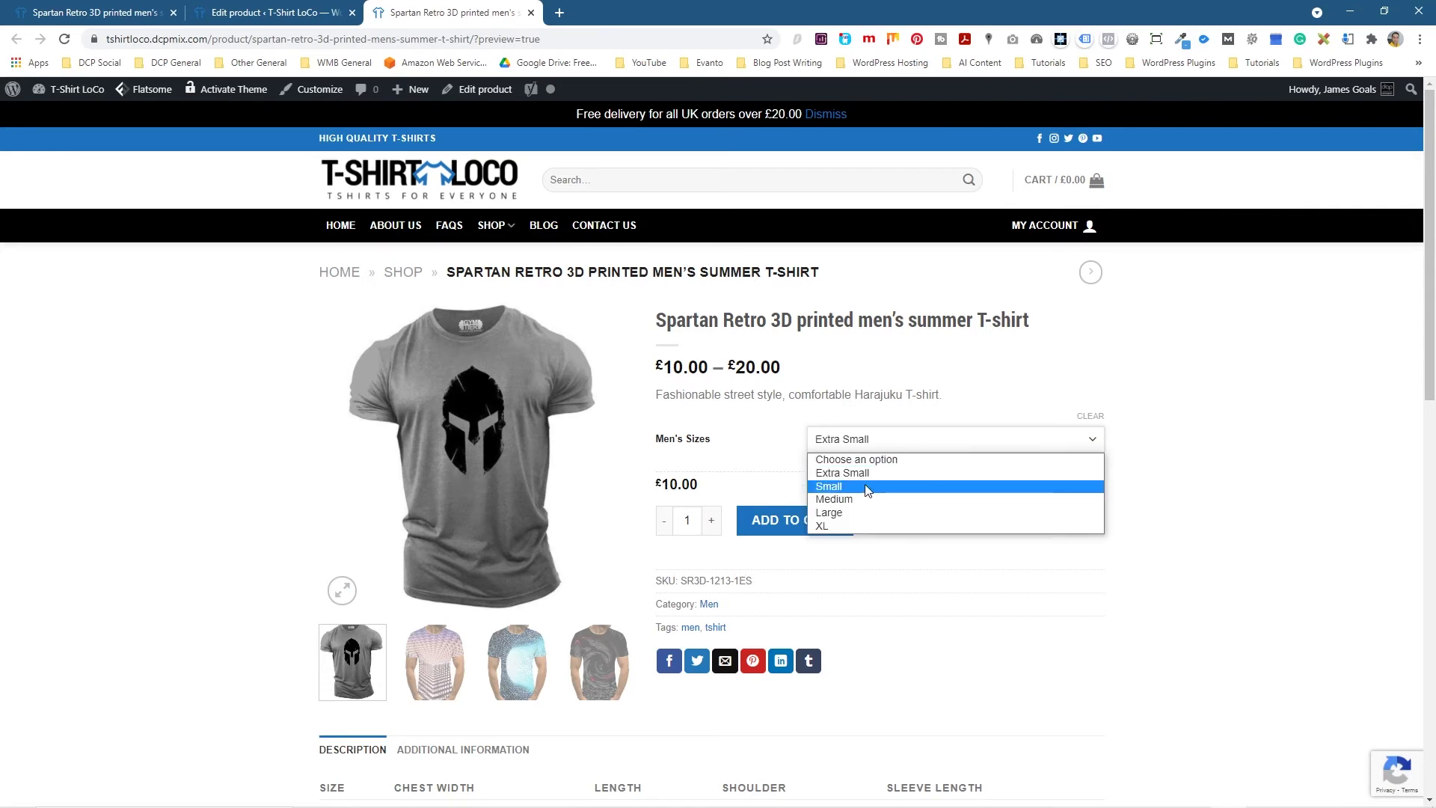
click(867, 486)
double_click(739, 581)
click(853, 447)
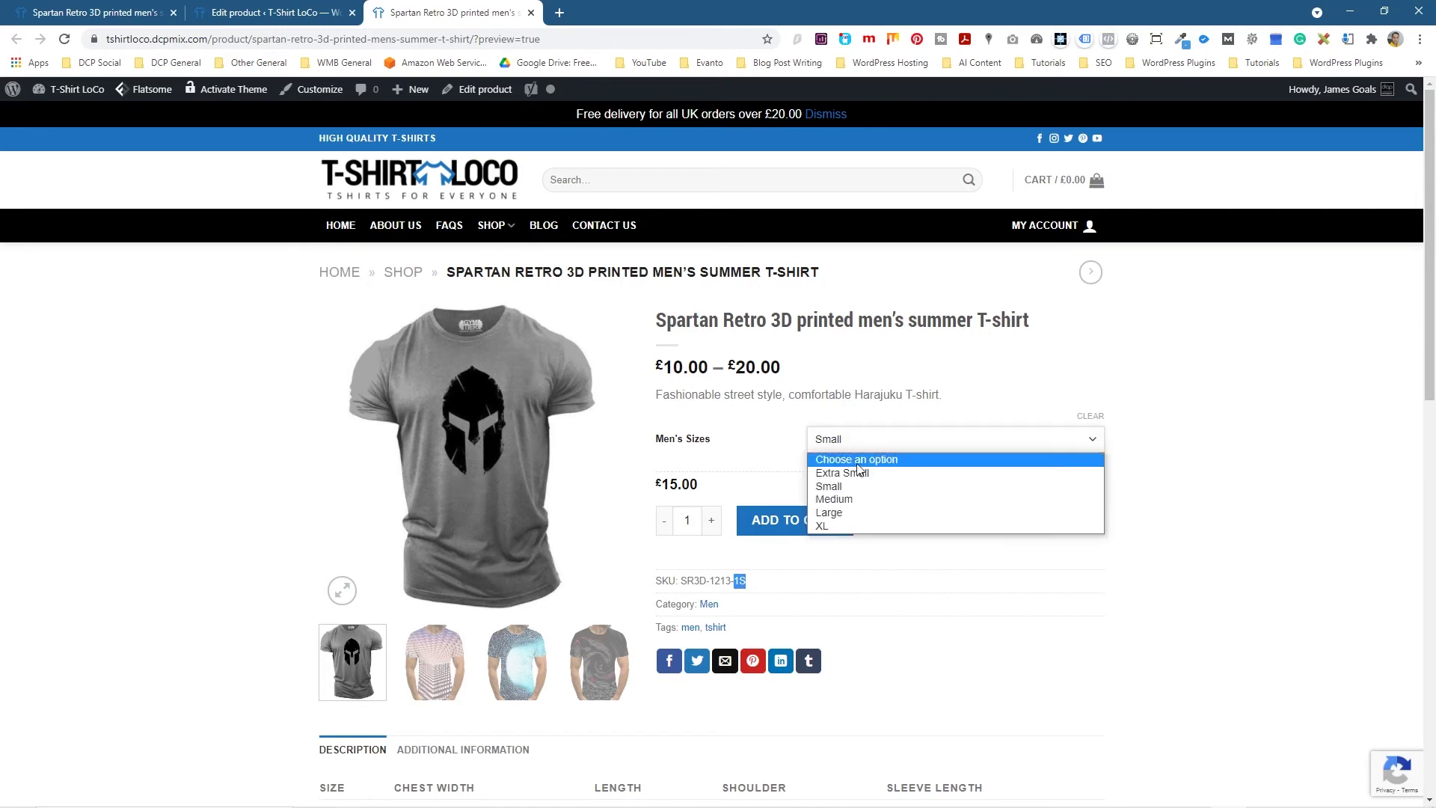
click(861, 499)
click(880, 448)
click(852, 512)
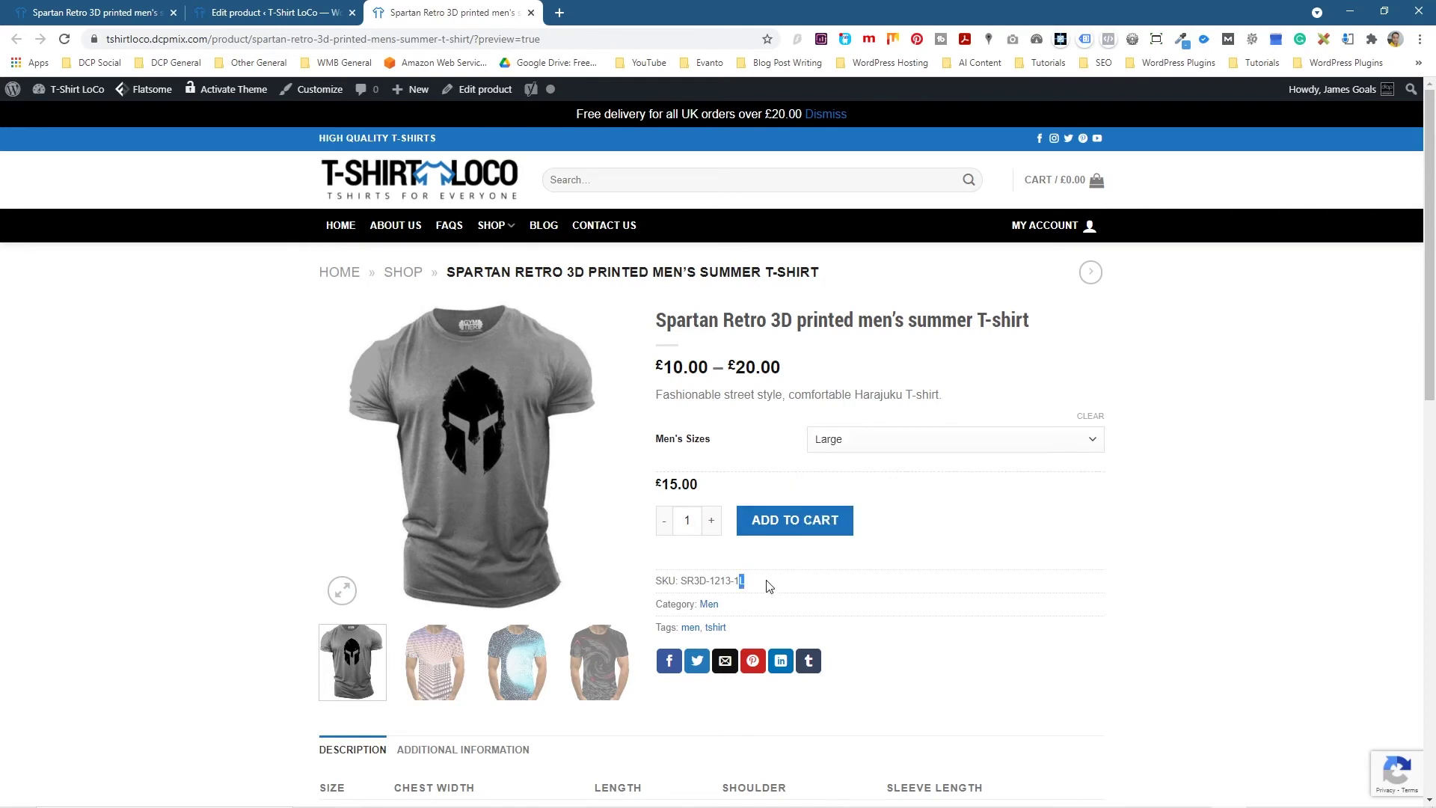
click(797, 521)
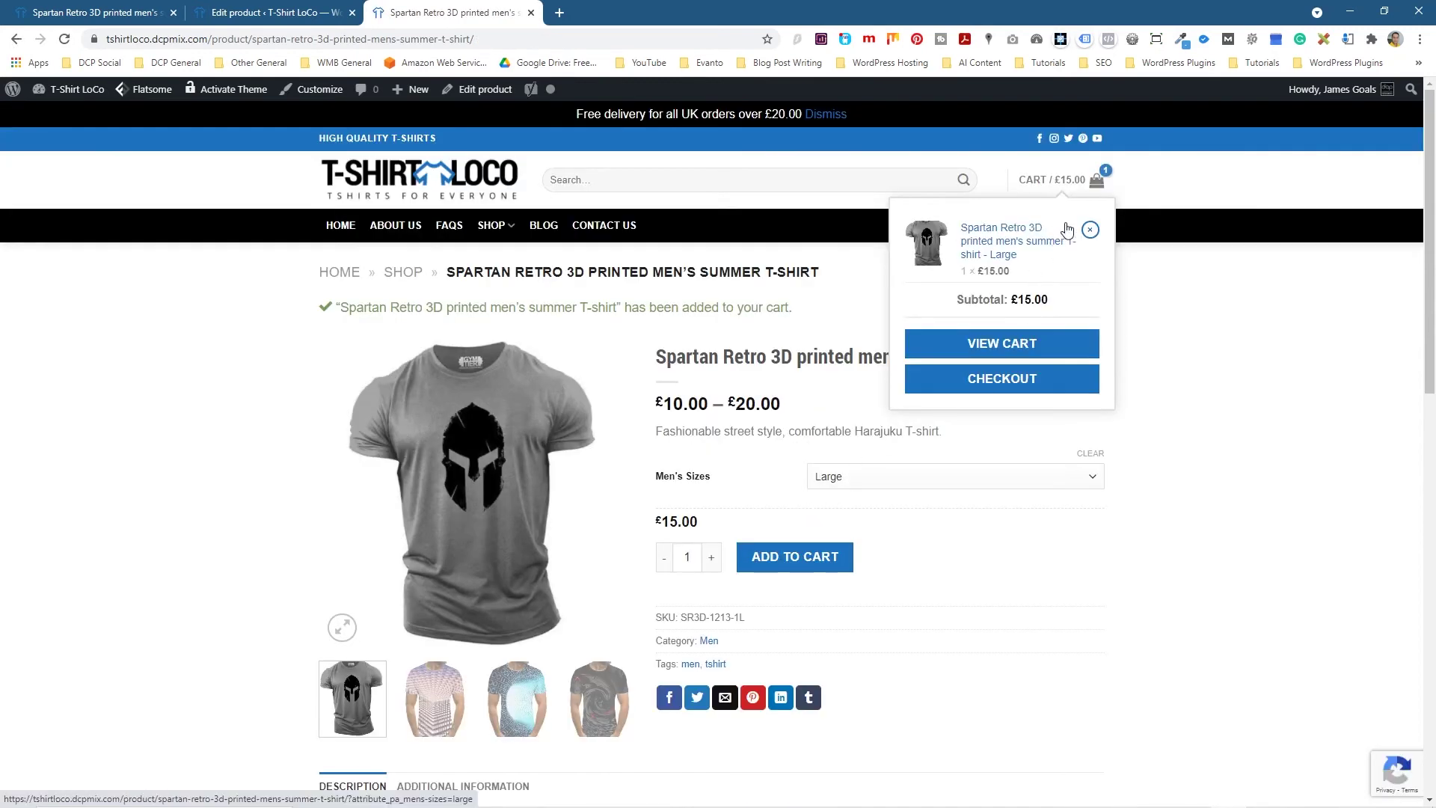
- Confirm the Large T-shirt in the cart, remove it, then select Small on the product page
click(1000, 348)
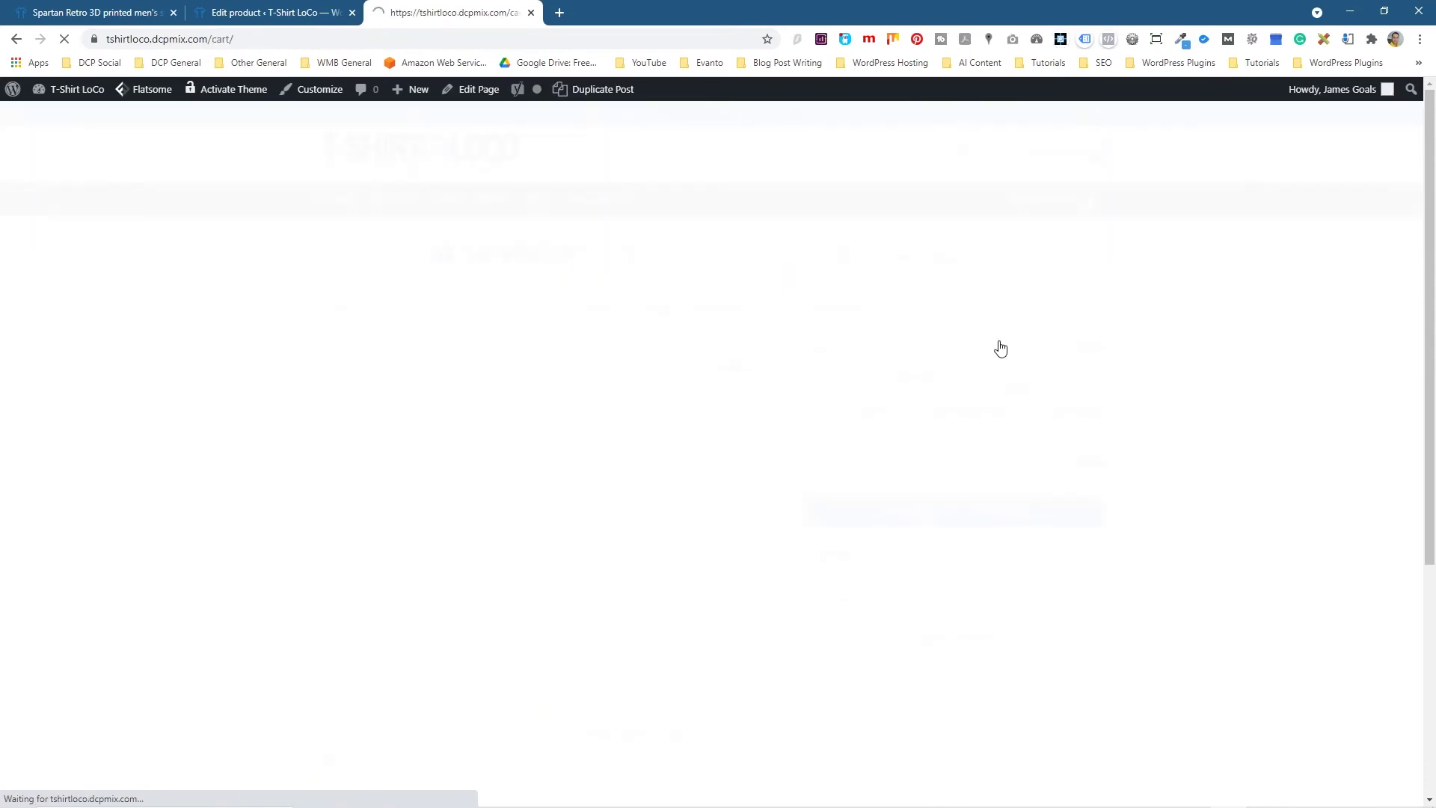
click(479, 403)
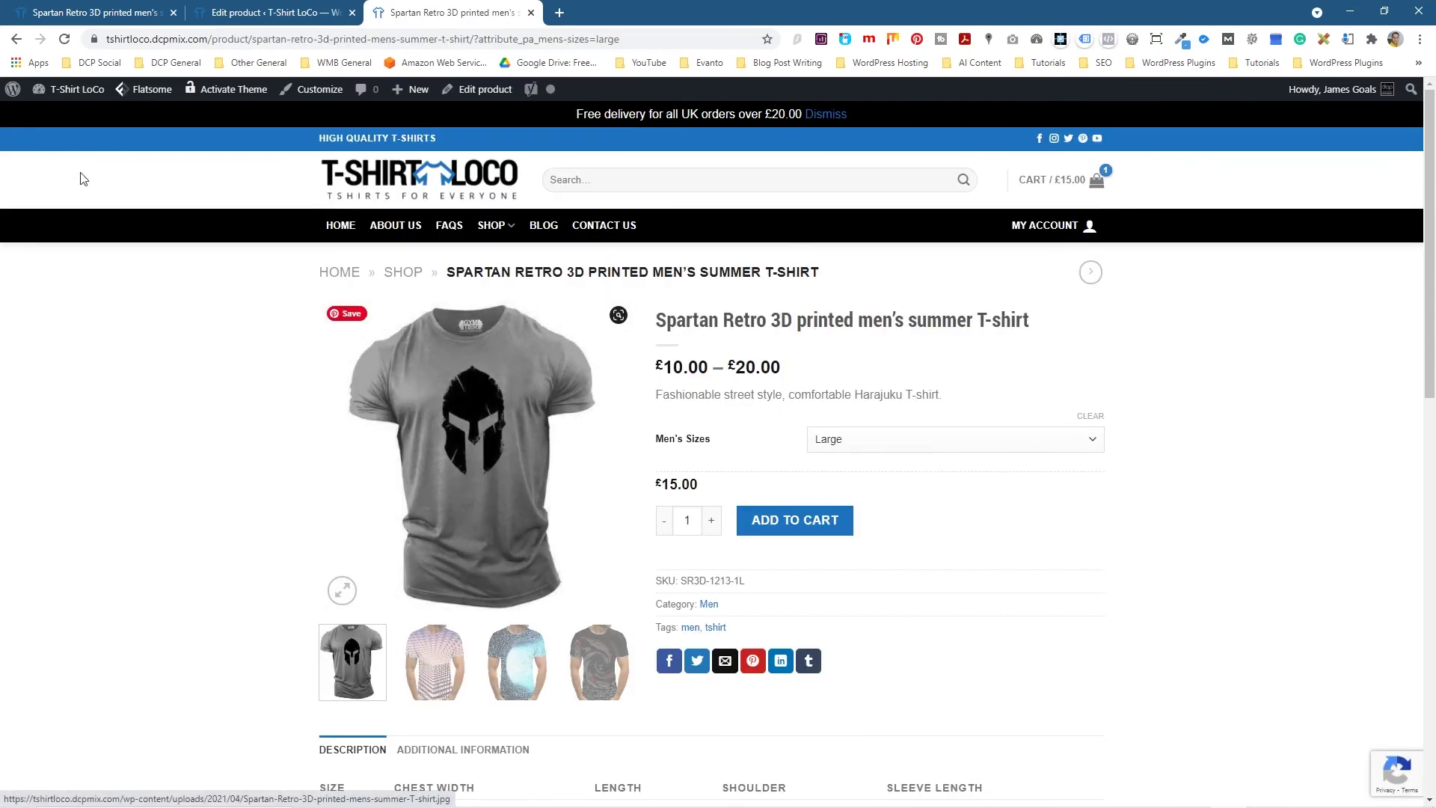
click(15, 43)
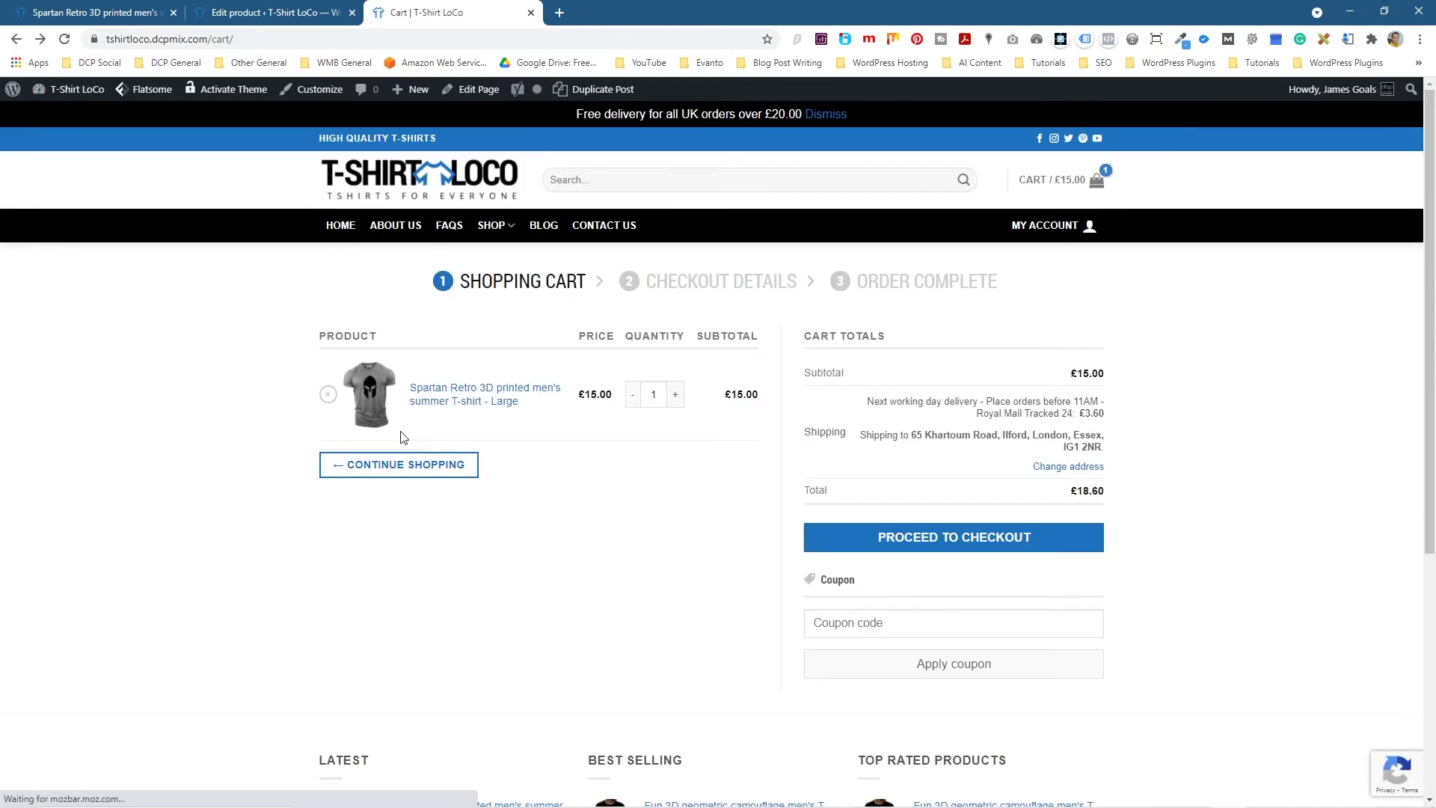
click(16, 39)
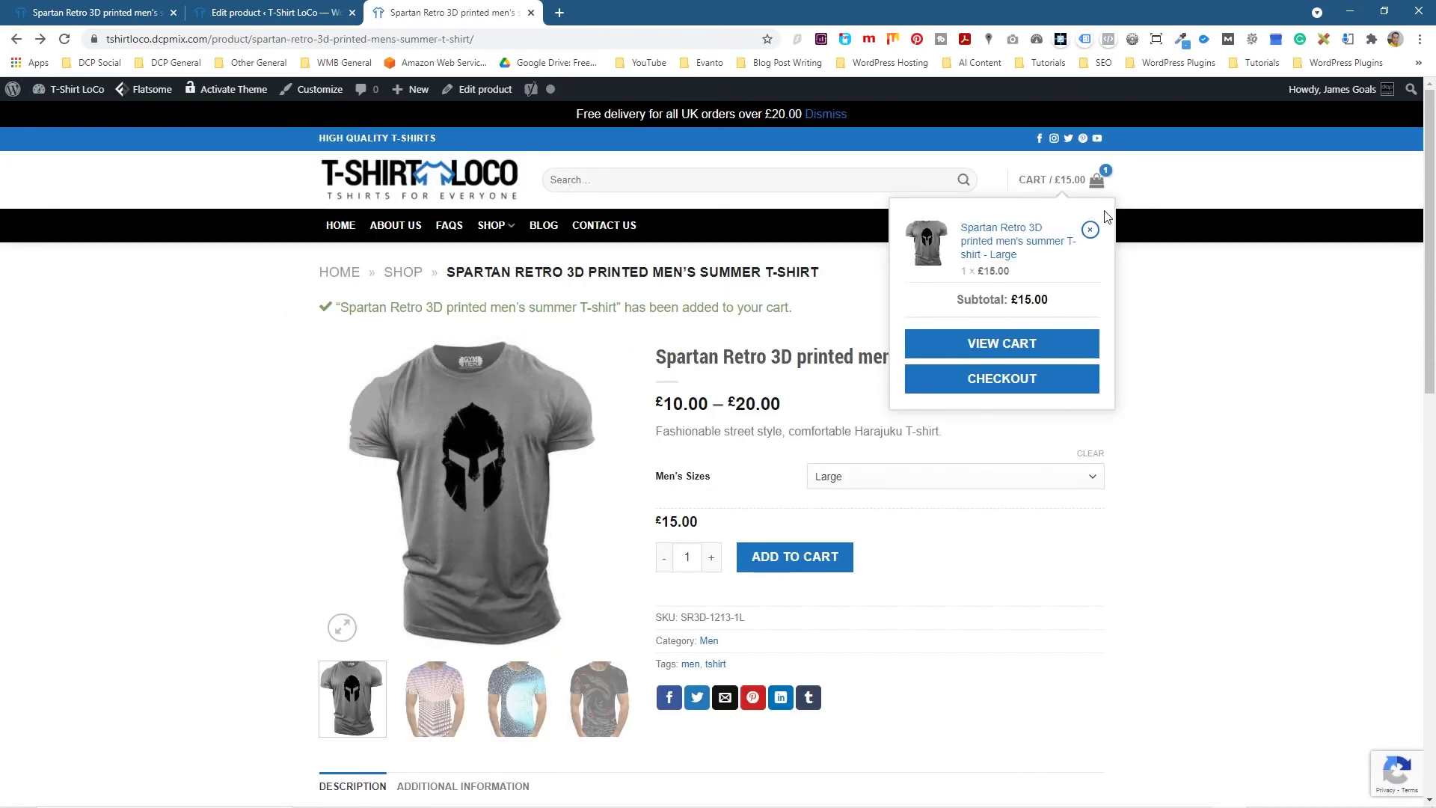
click(1090, 231)
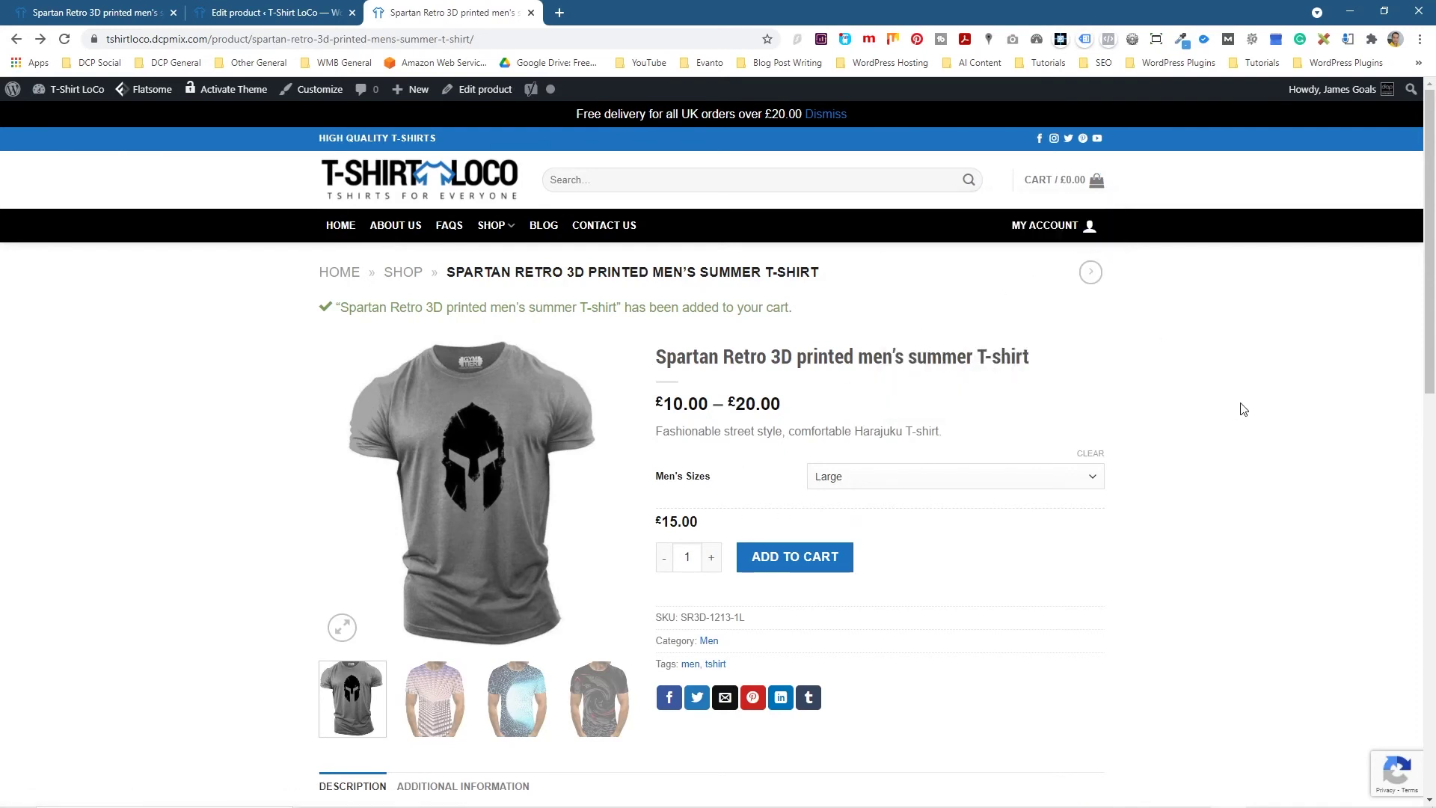
click(855, 479)
click(847, 522)
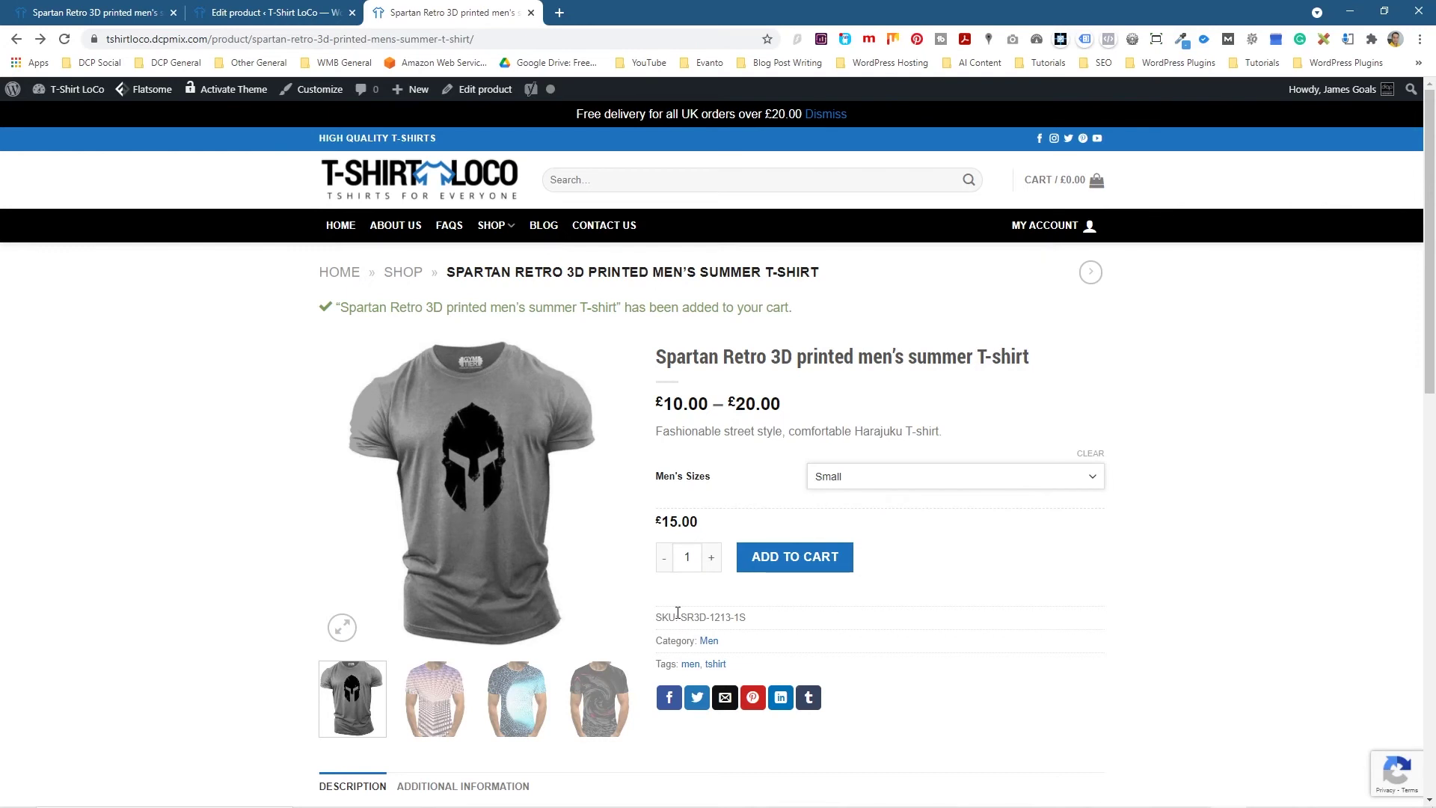
- Inspect the Small variation's SKU, highlighting its size code
drag(679, 617, 756, 624)
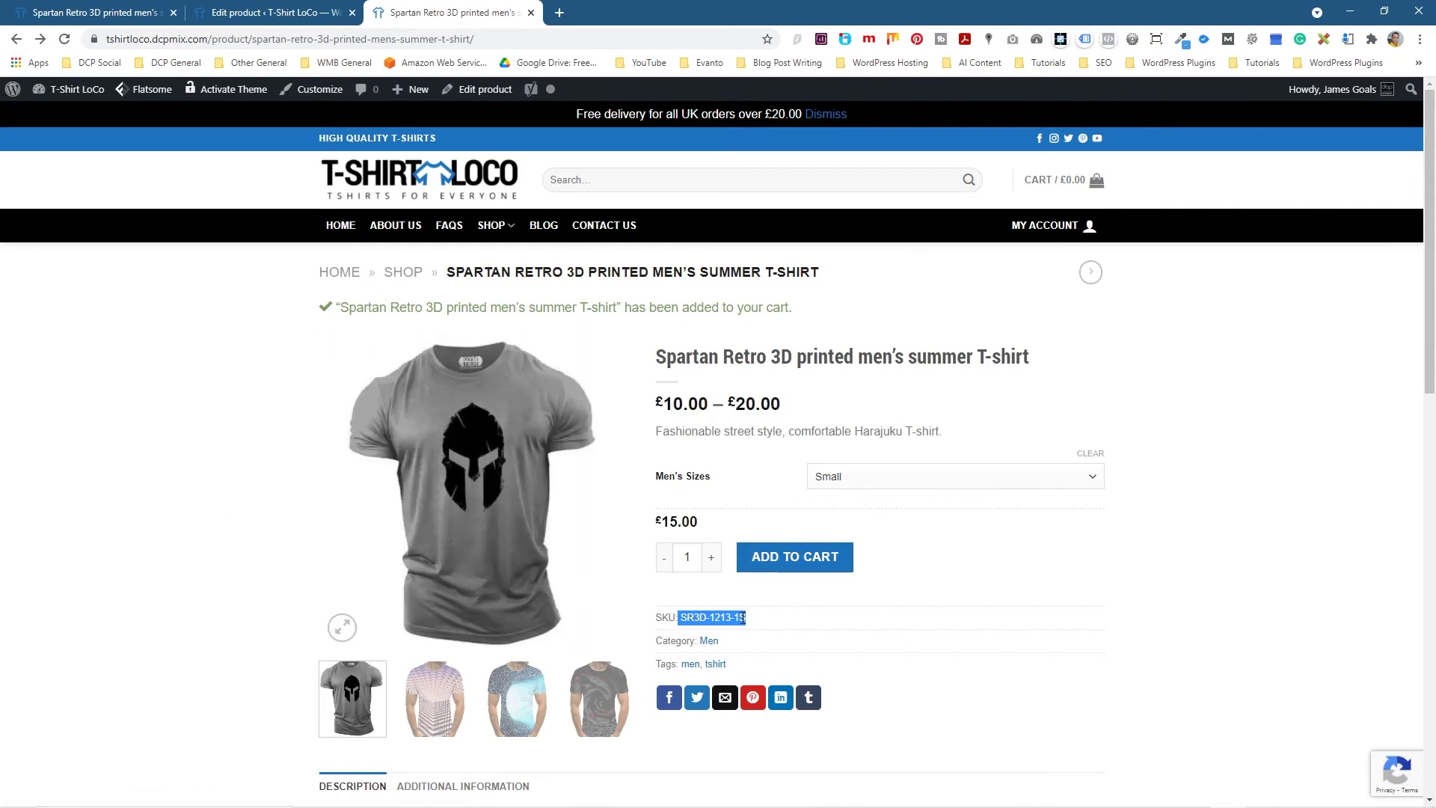
double_click(740, 617)
drag(789, 621, 655, 620)
click(949, 393)
- Select Large, reset to no option, then choose Small and finally Medium
click(853, 470)
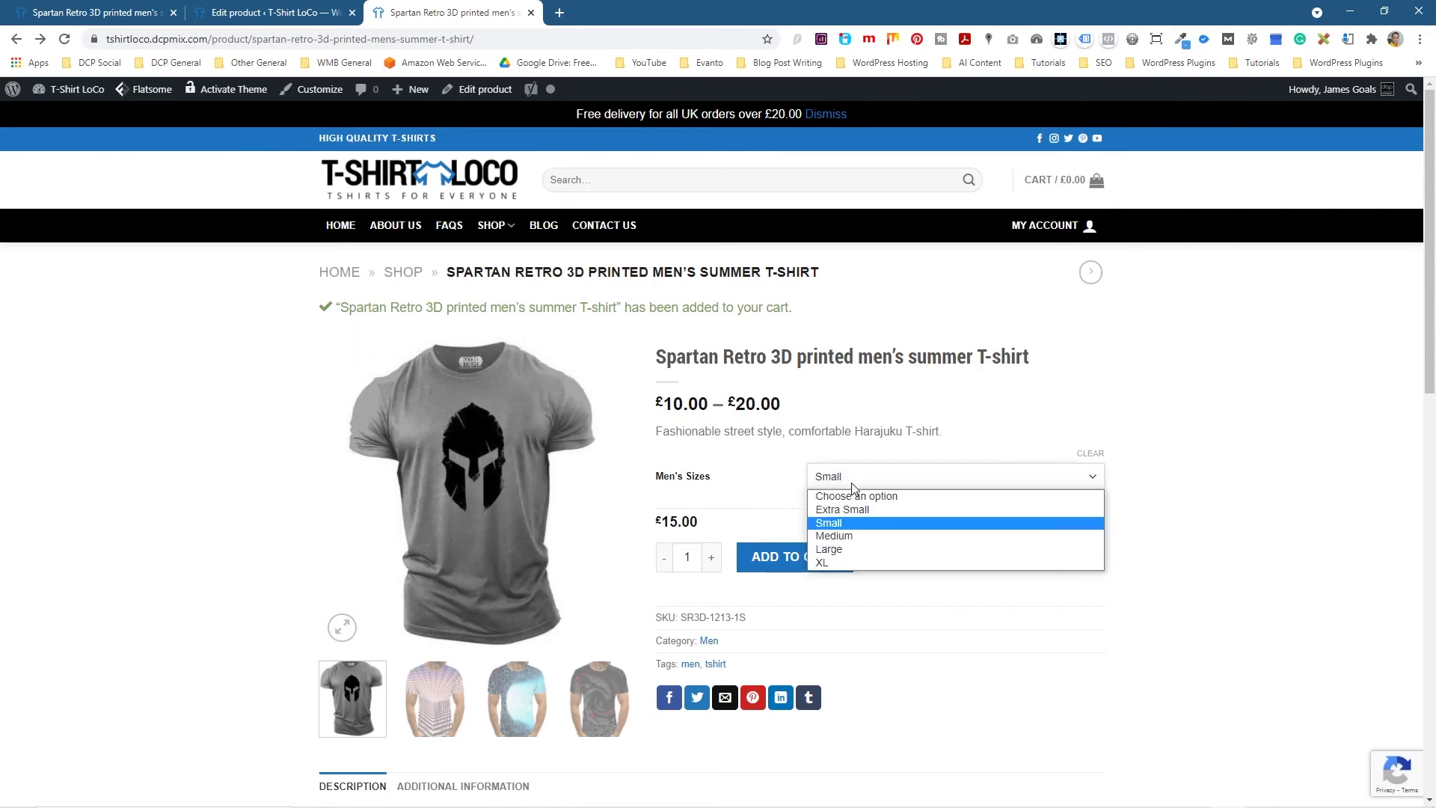
click(844, 558)
click(850, 480)
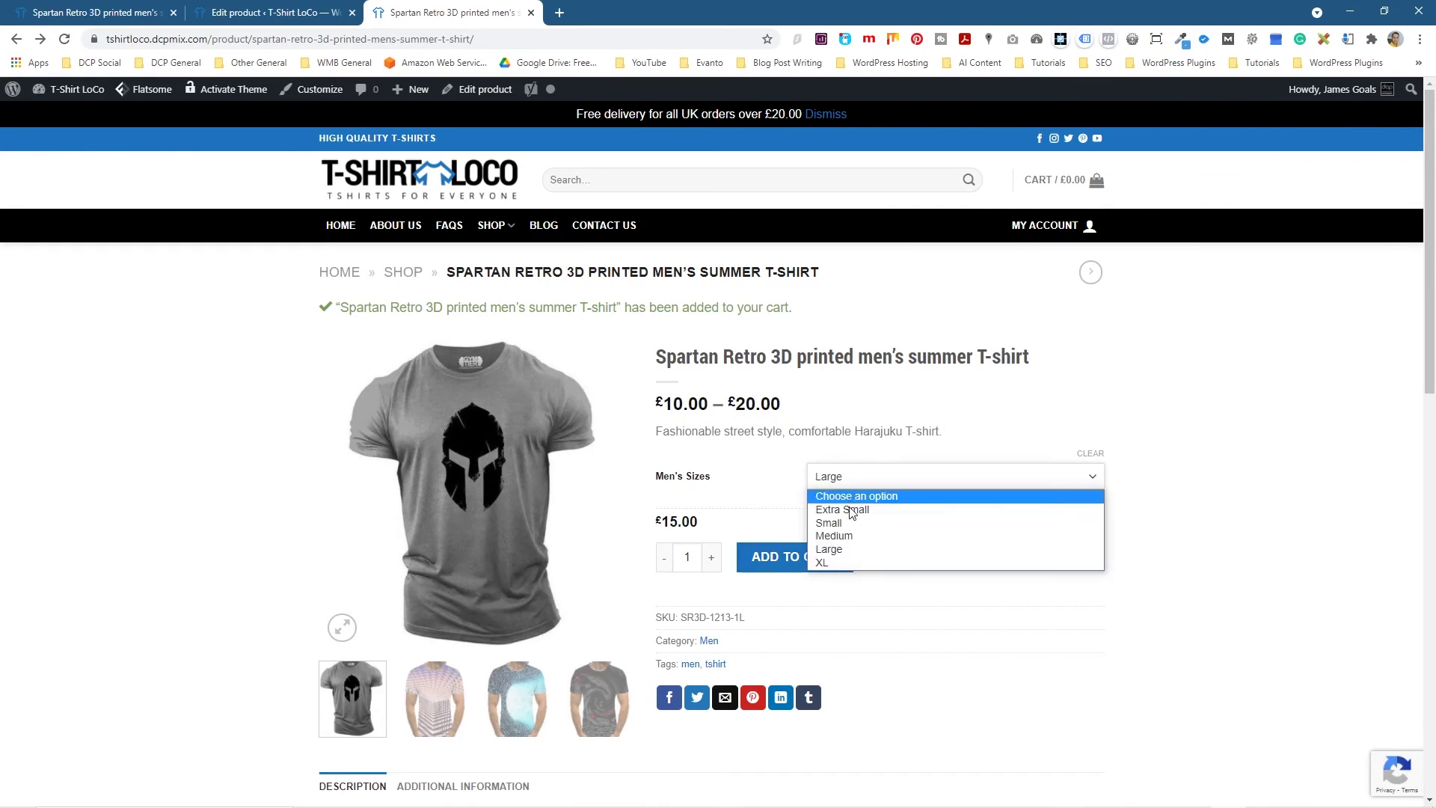
click(860, 498)
click(862, 482)
click(862, 522)
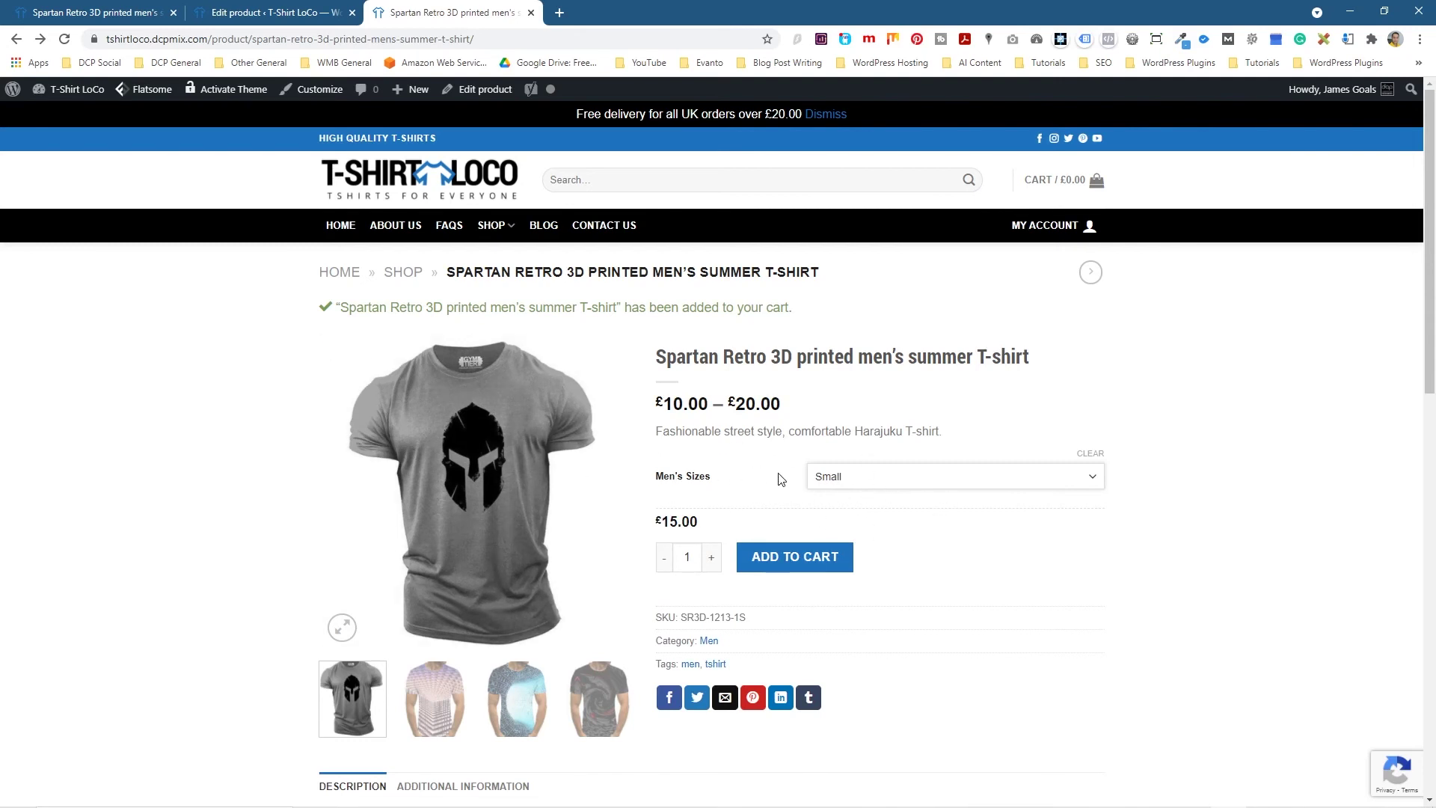
click(848, 480)
click(925, 529)
- Return to the product editor and view Products > Attributes, then All Products
click(265, 14)
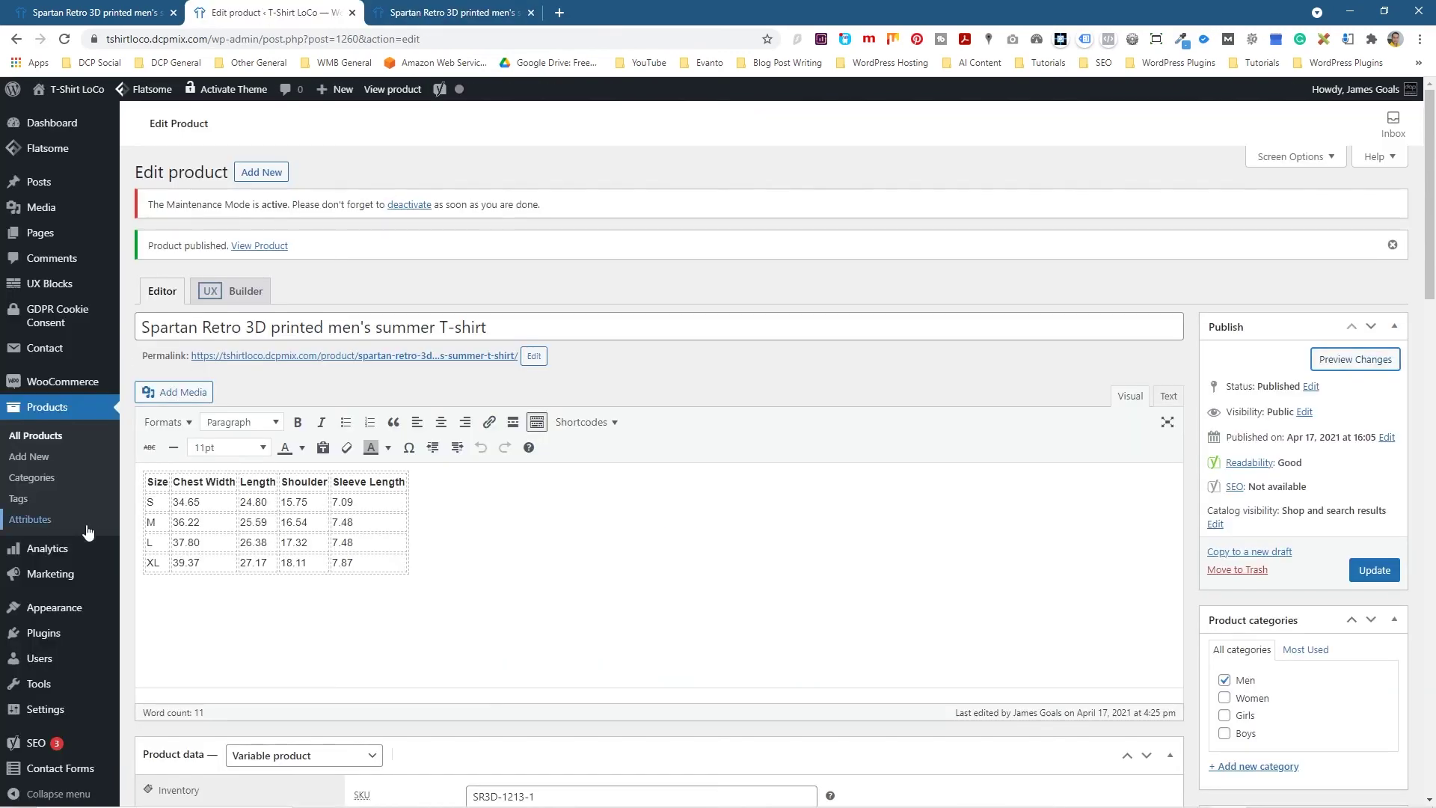
click(37, 525)
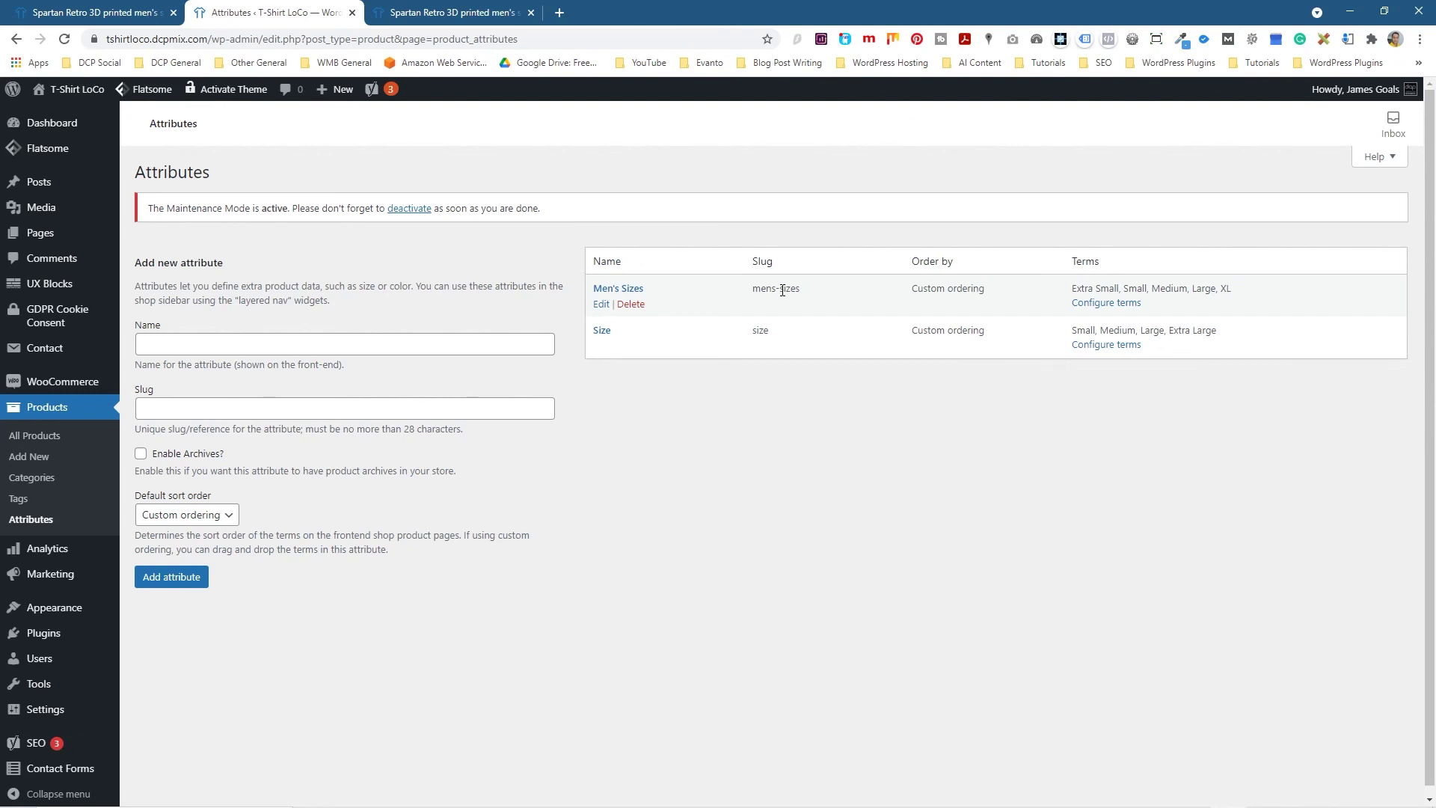
click(72, 415)
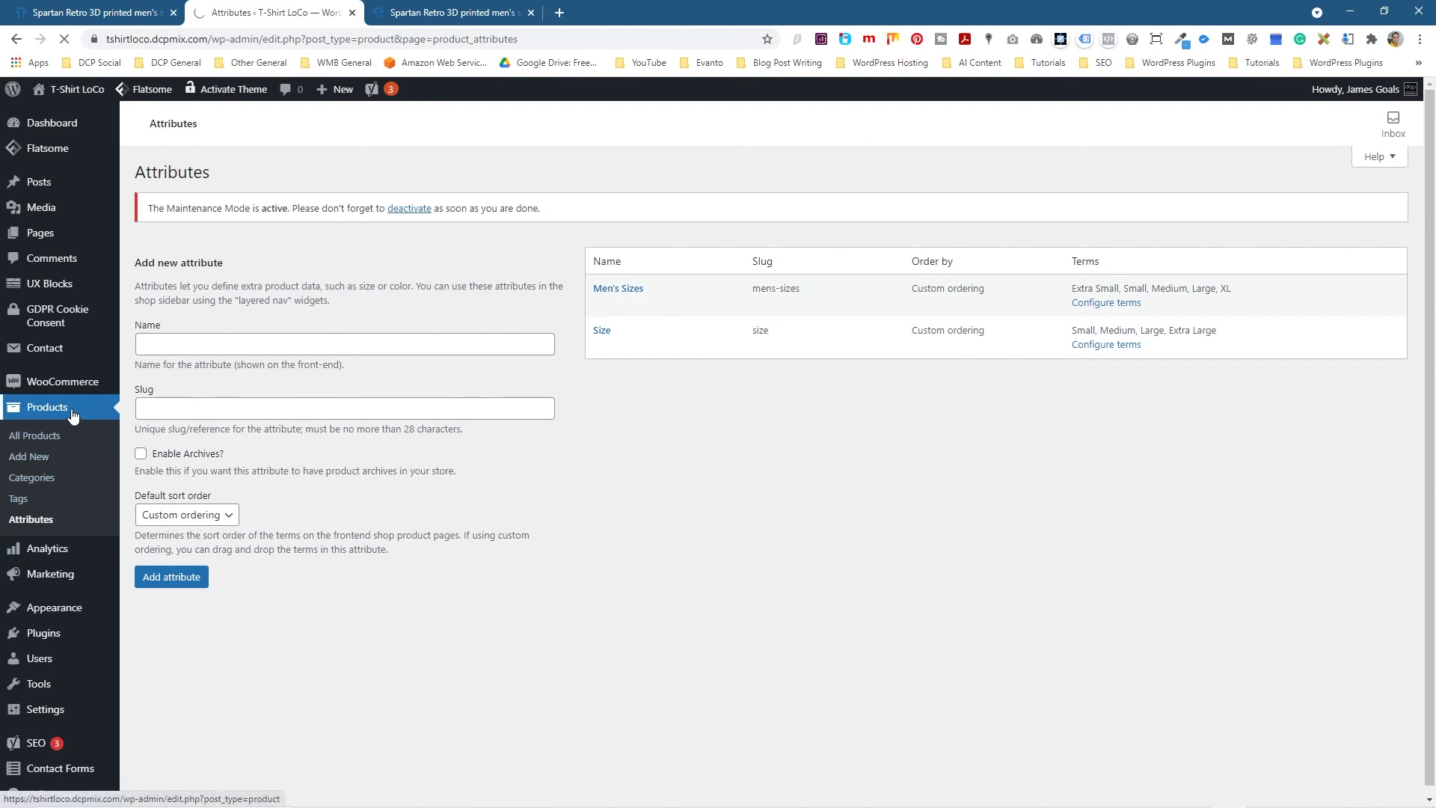